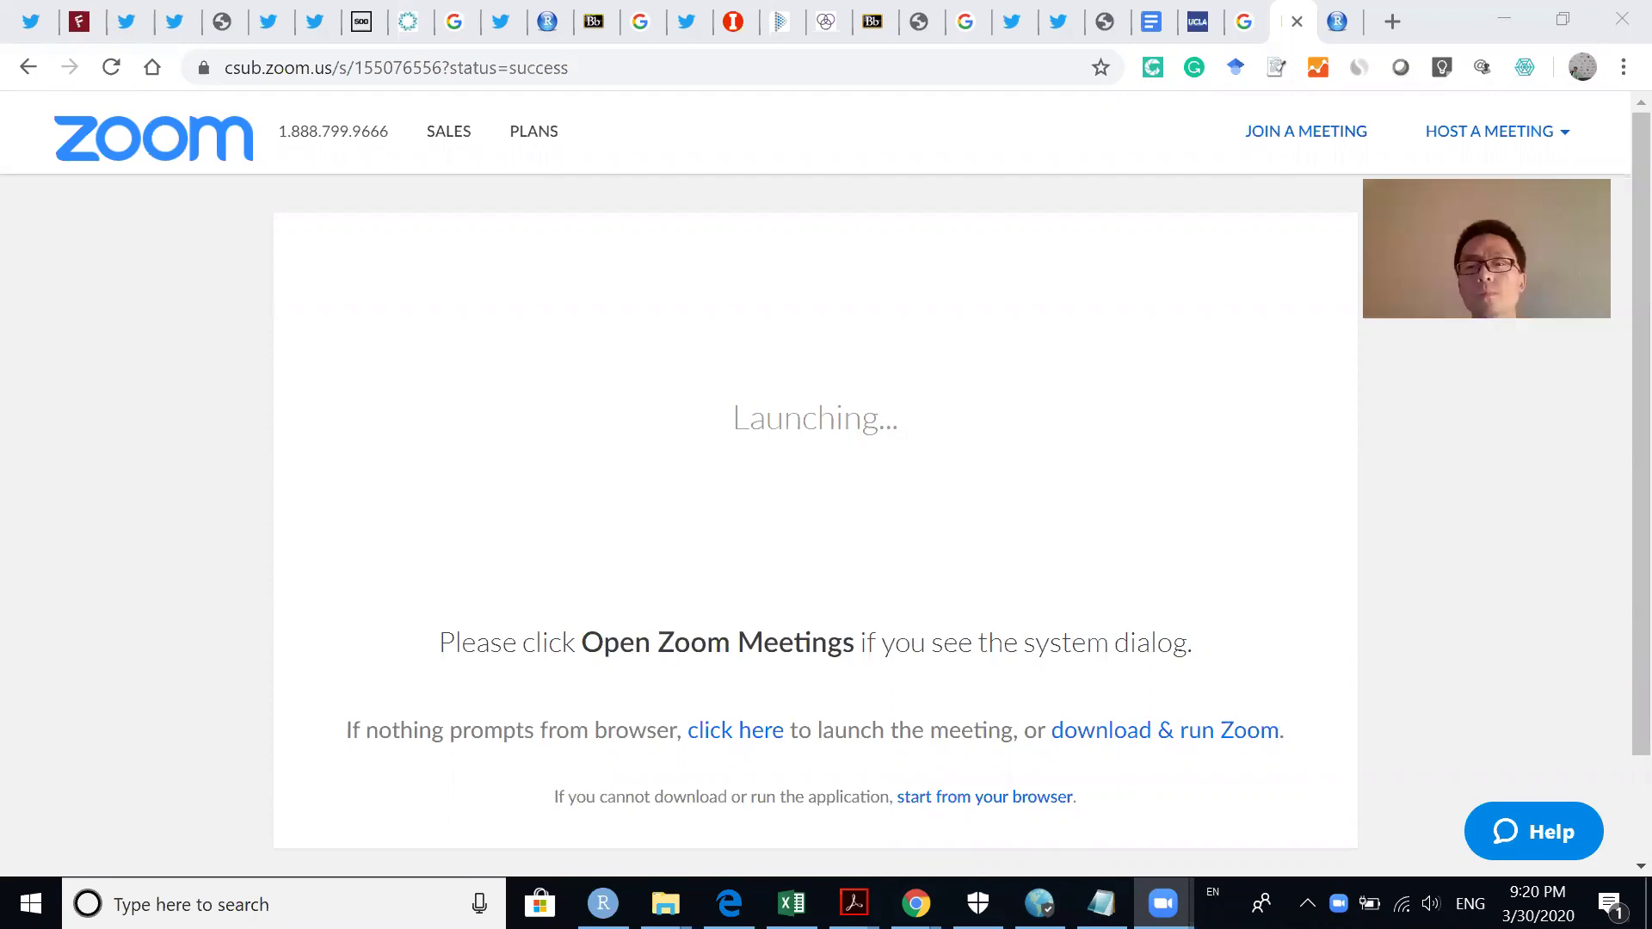
Switch to the RPubs A/B testing tutorial and read its introduction, highlighting the tool names Optimizly, HotJar, and CrazyEggs
click(1340, 21)
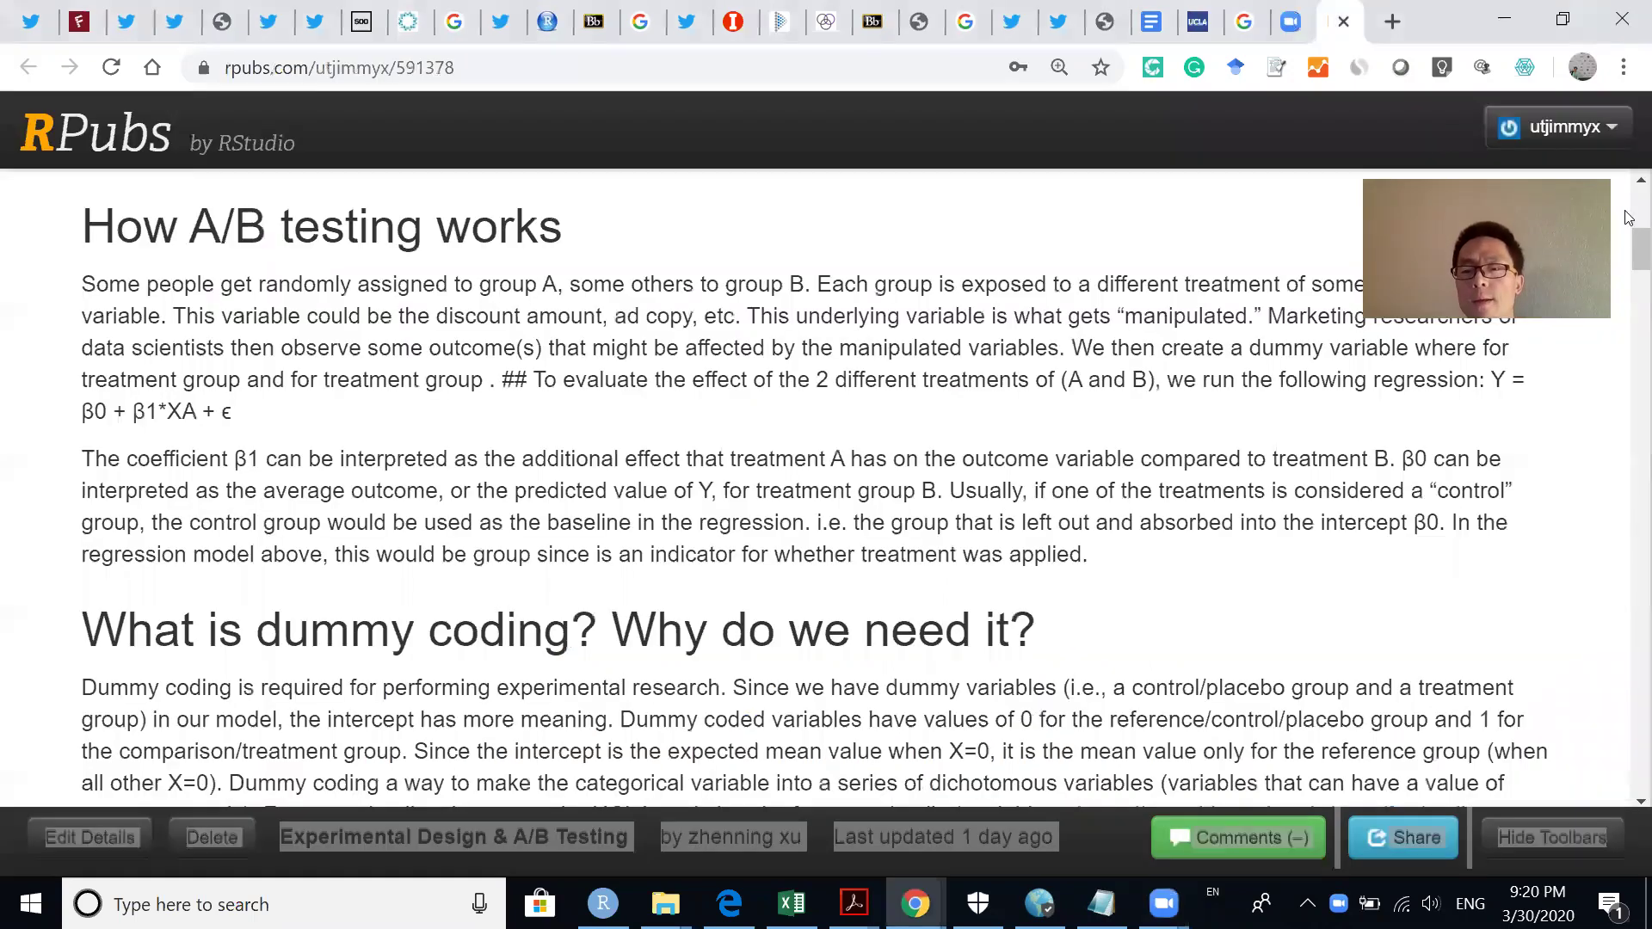
scroll(1631, 202, up, 5)
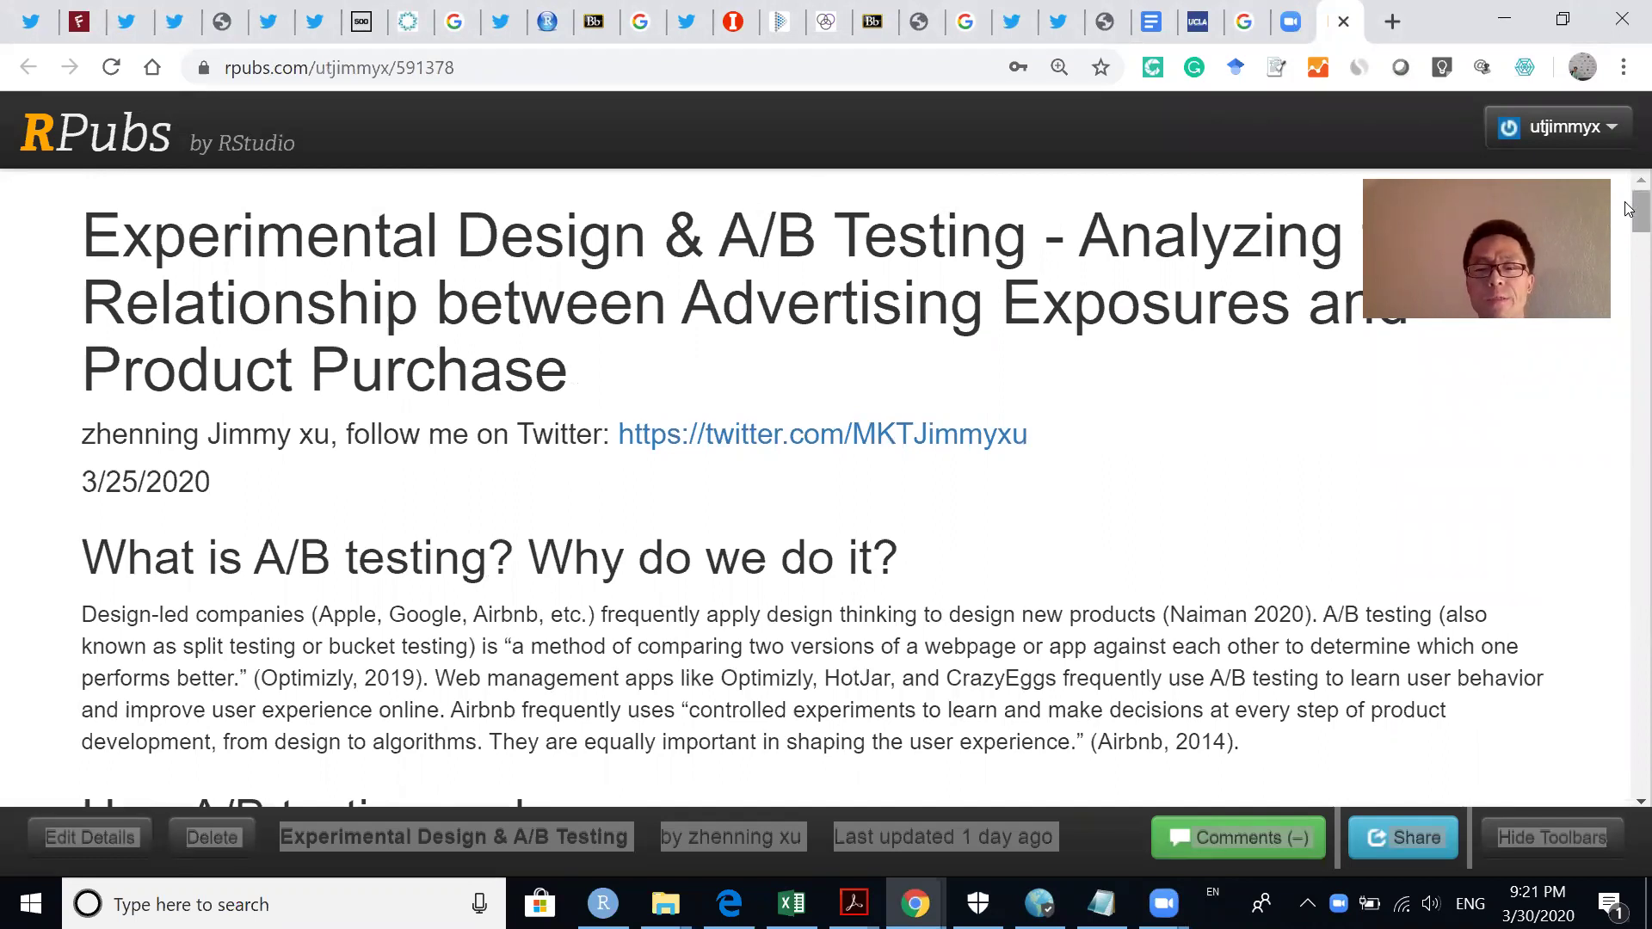
drag(1628, 214, 1629, 228)
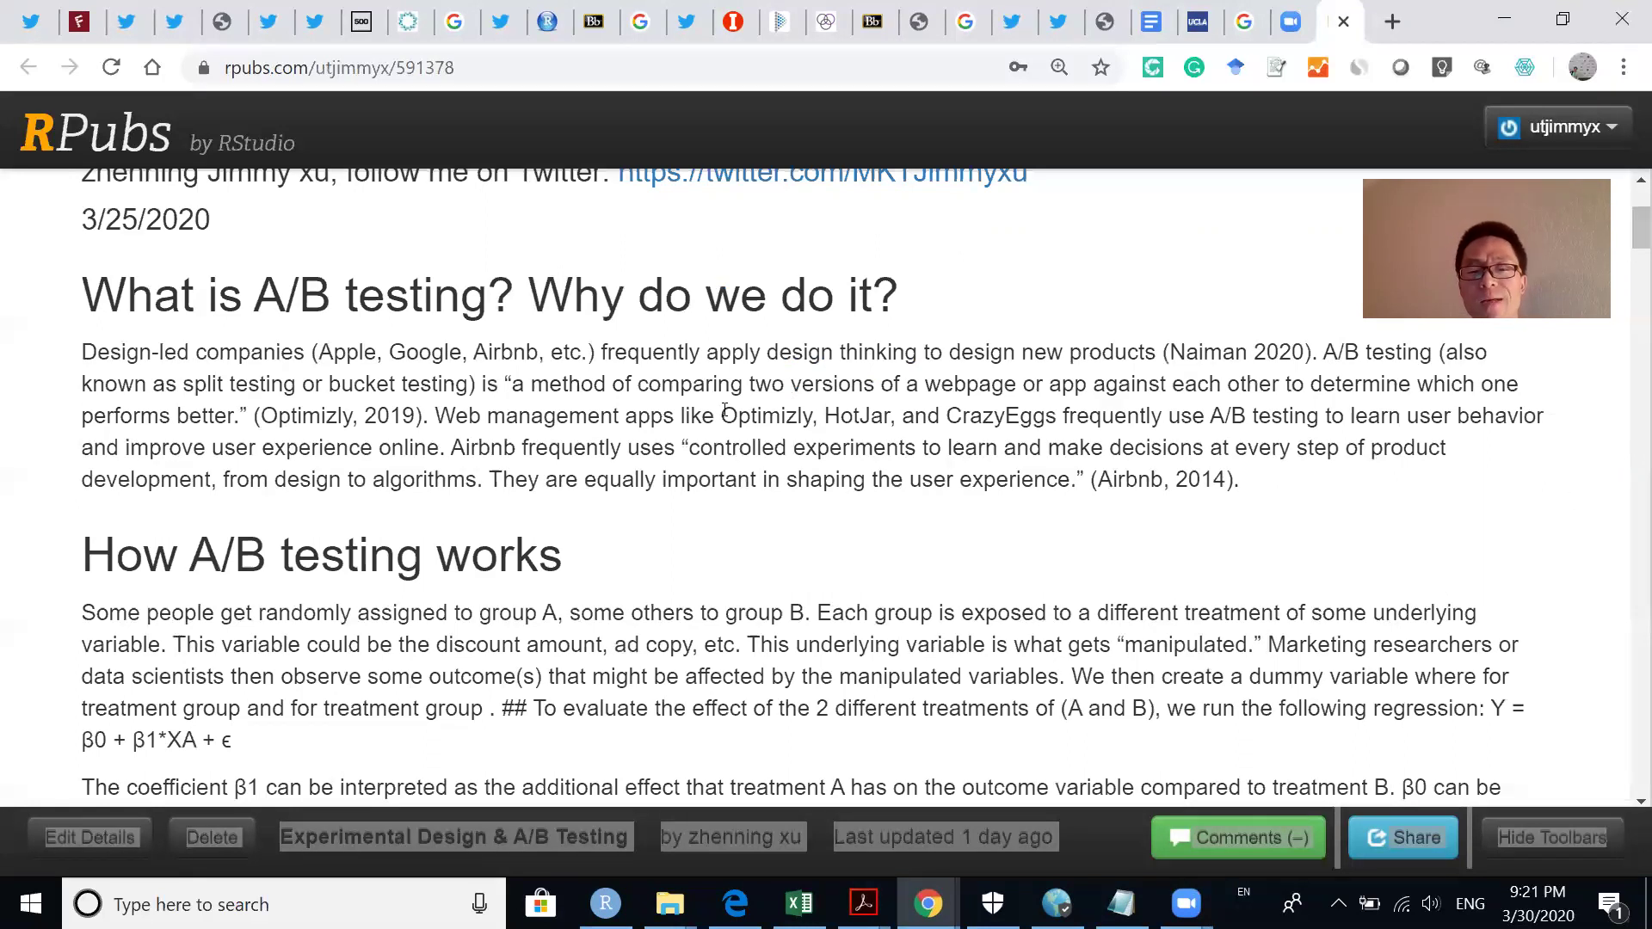
drag(725, 411, 1072, 419)
click(1071, 419)
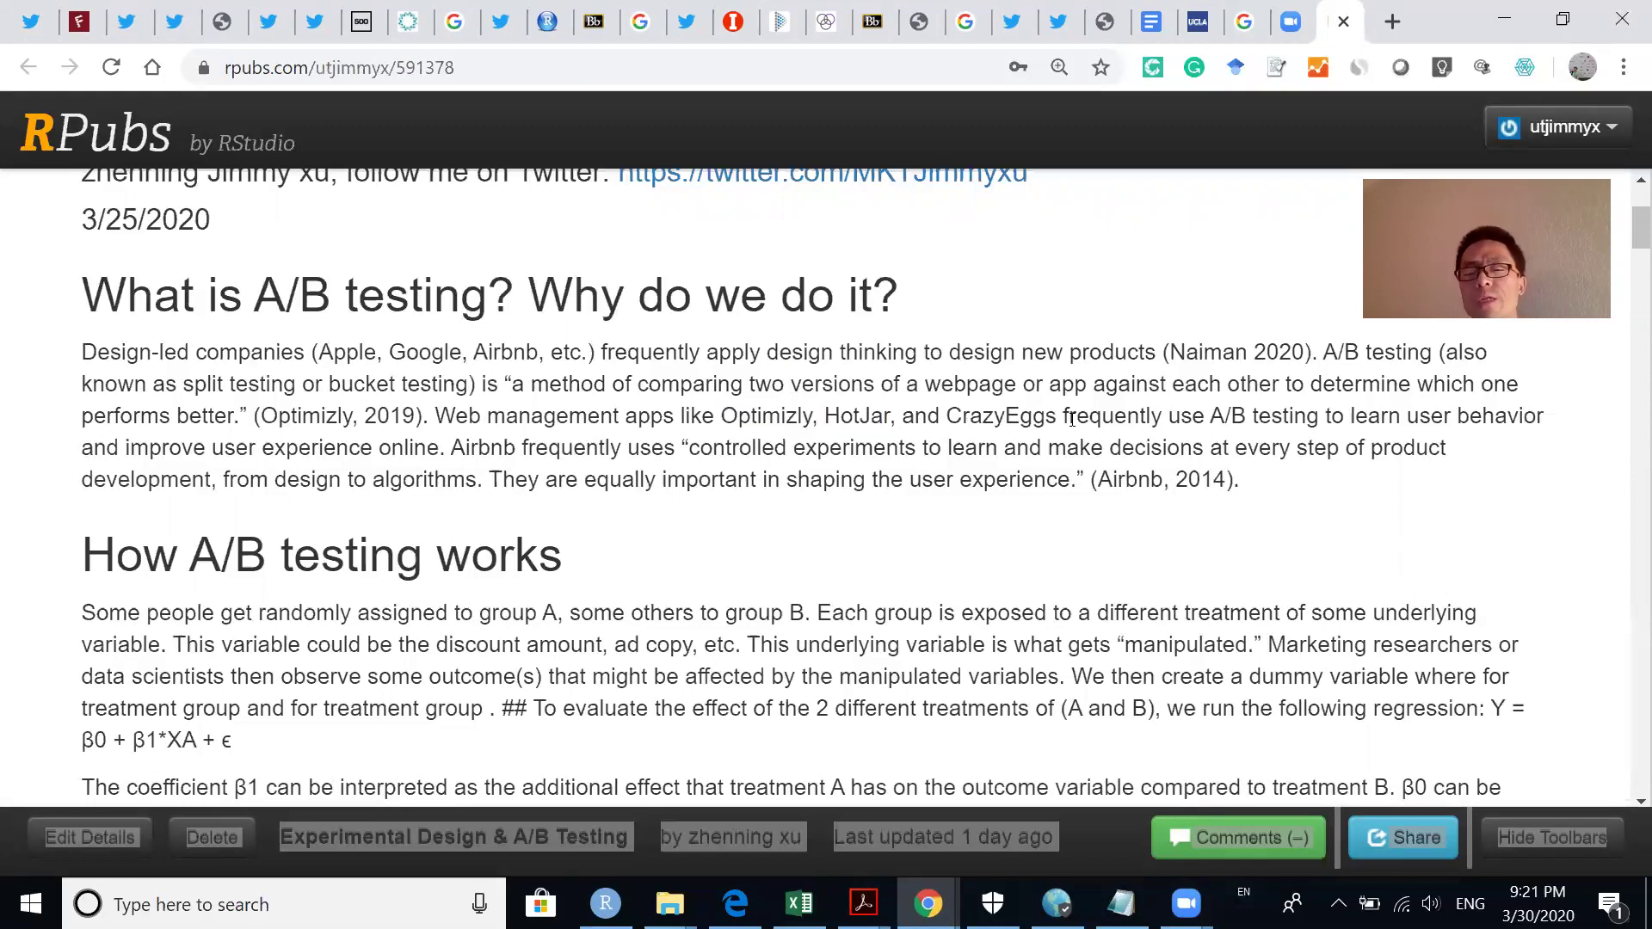
drag(702, 416, 1064, 418)
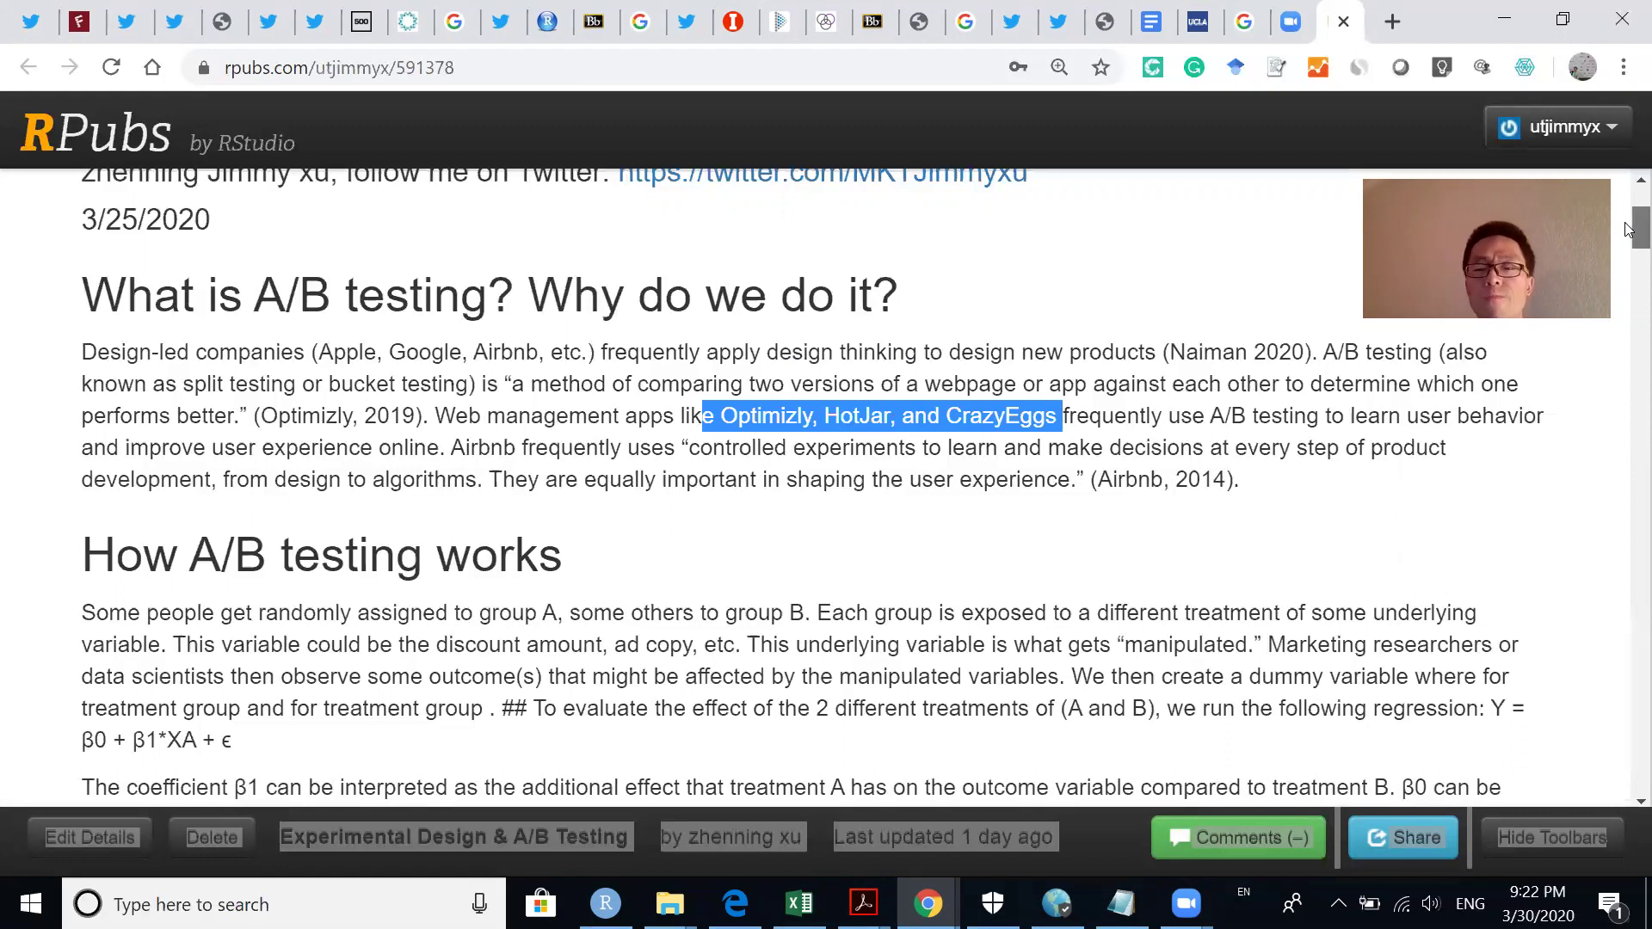
scroll(1629, 227, down, 1)
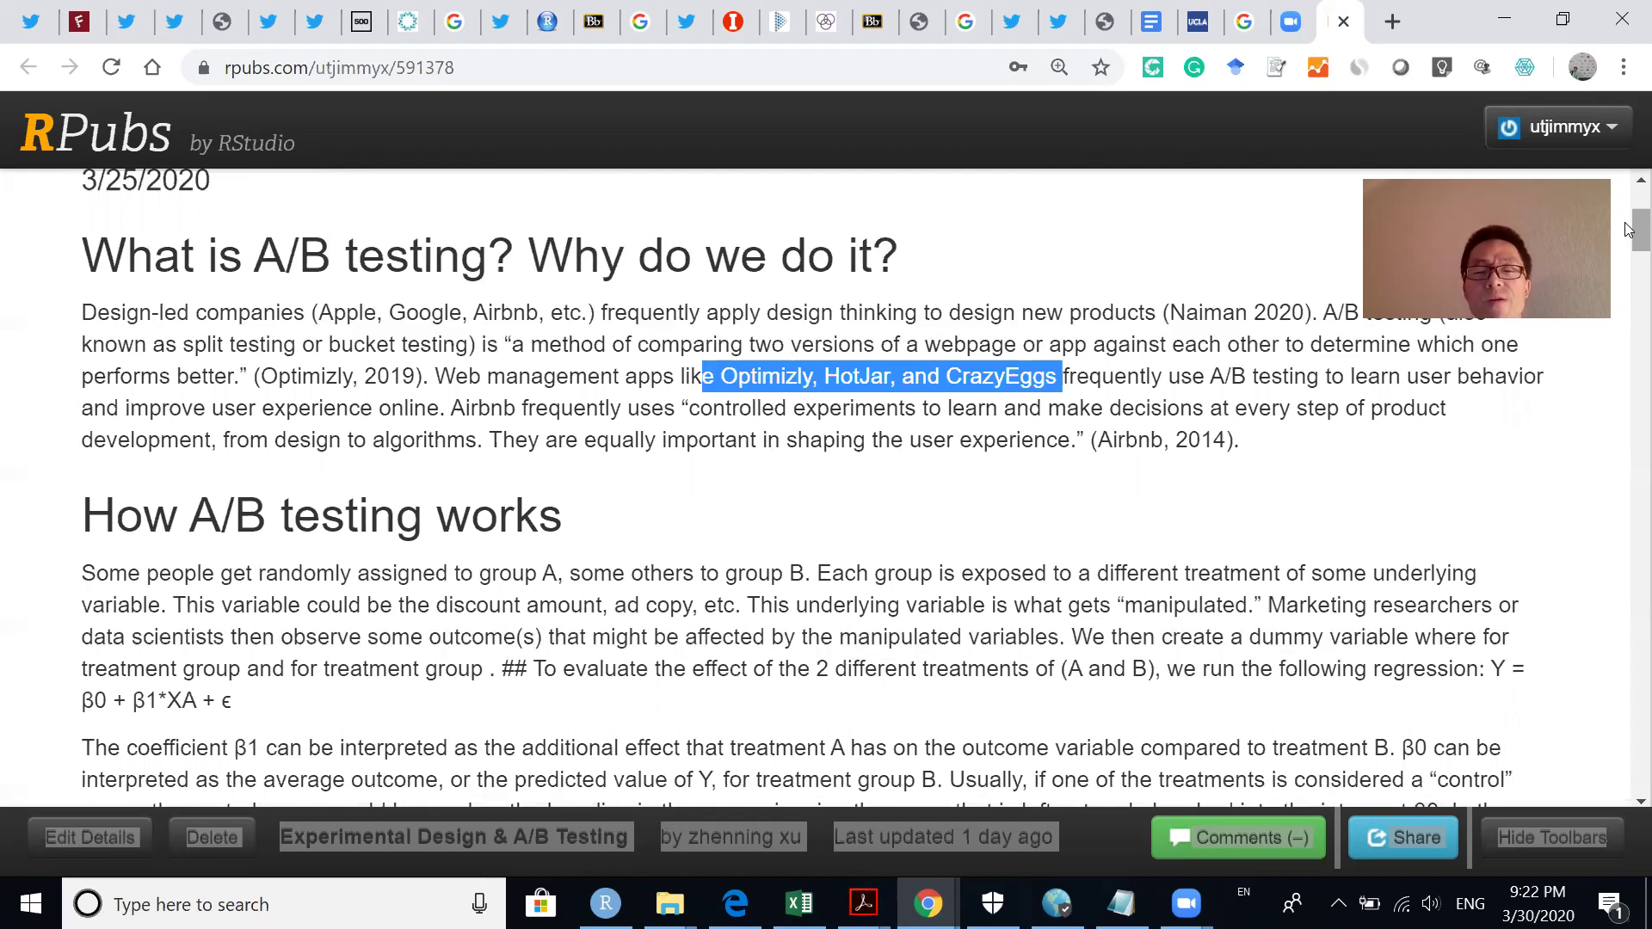
scroll(1628, 229, down, 2)
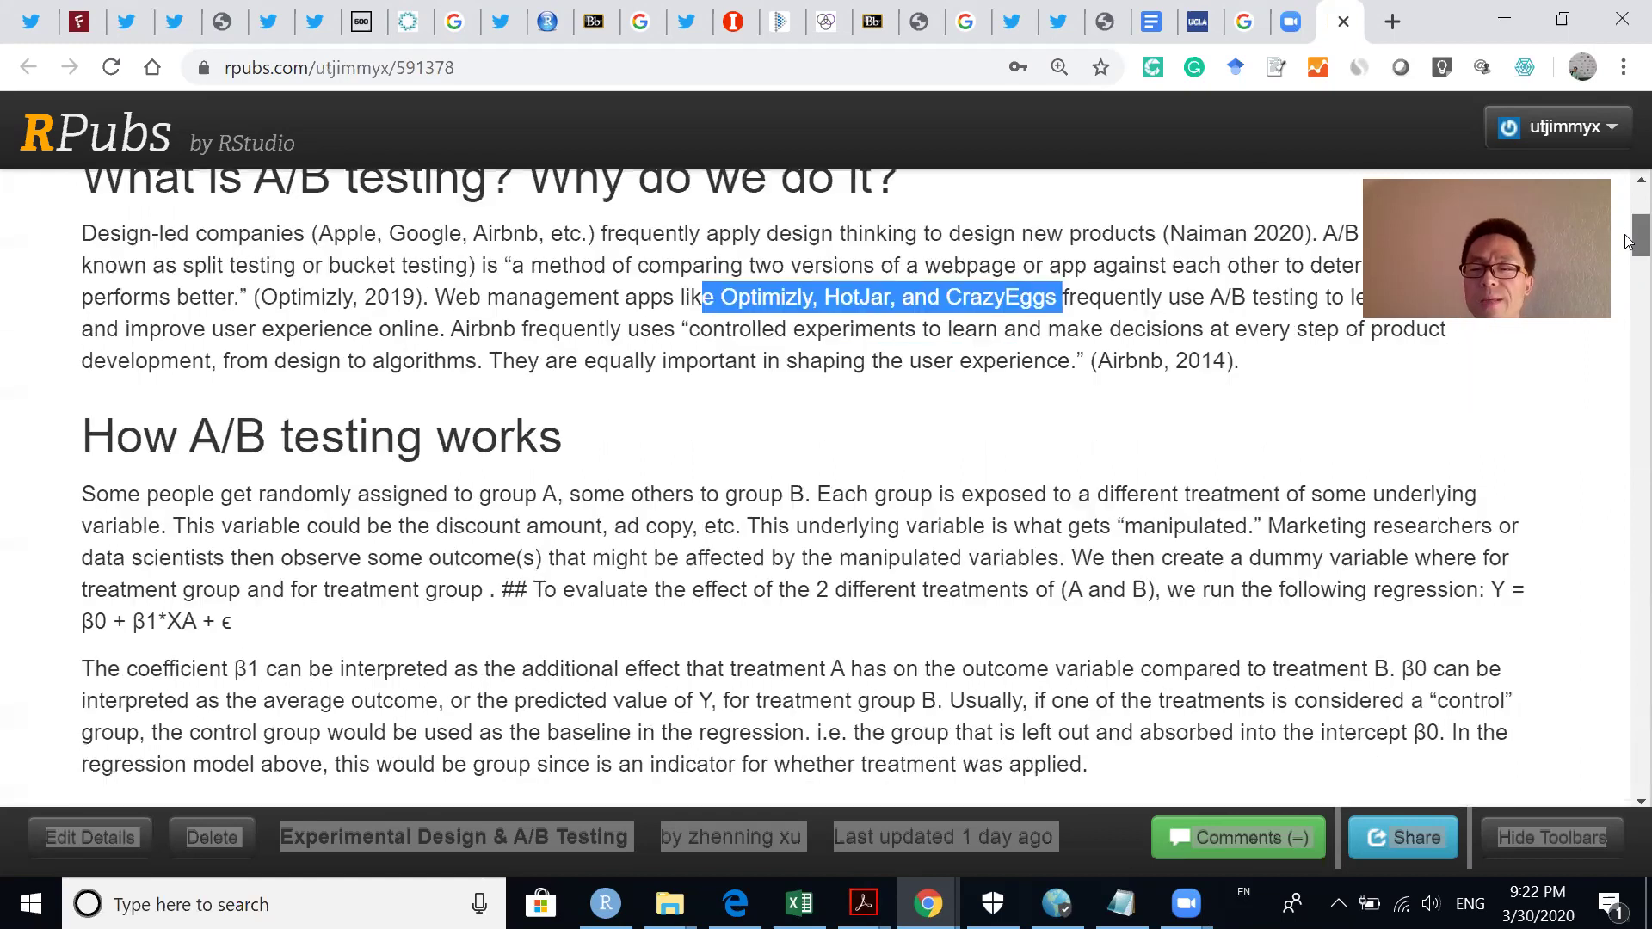
scroll(1629, 230, up, 2)
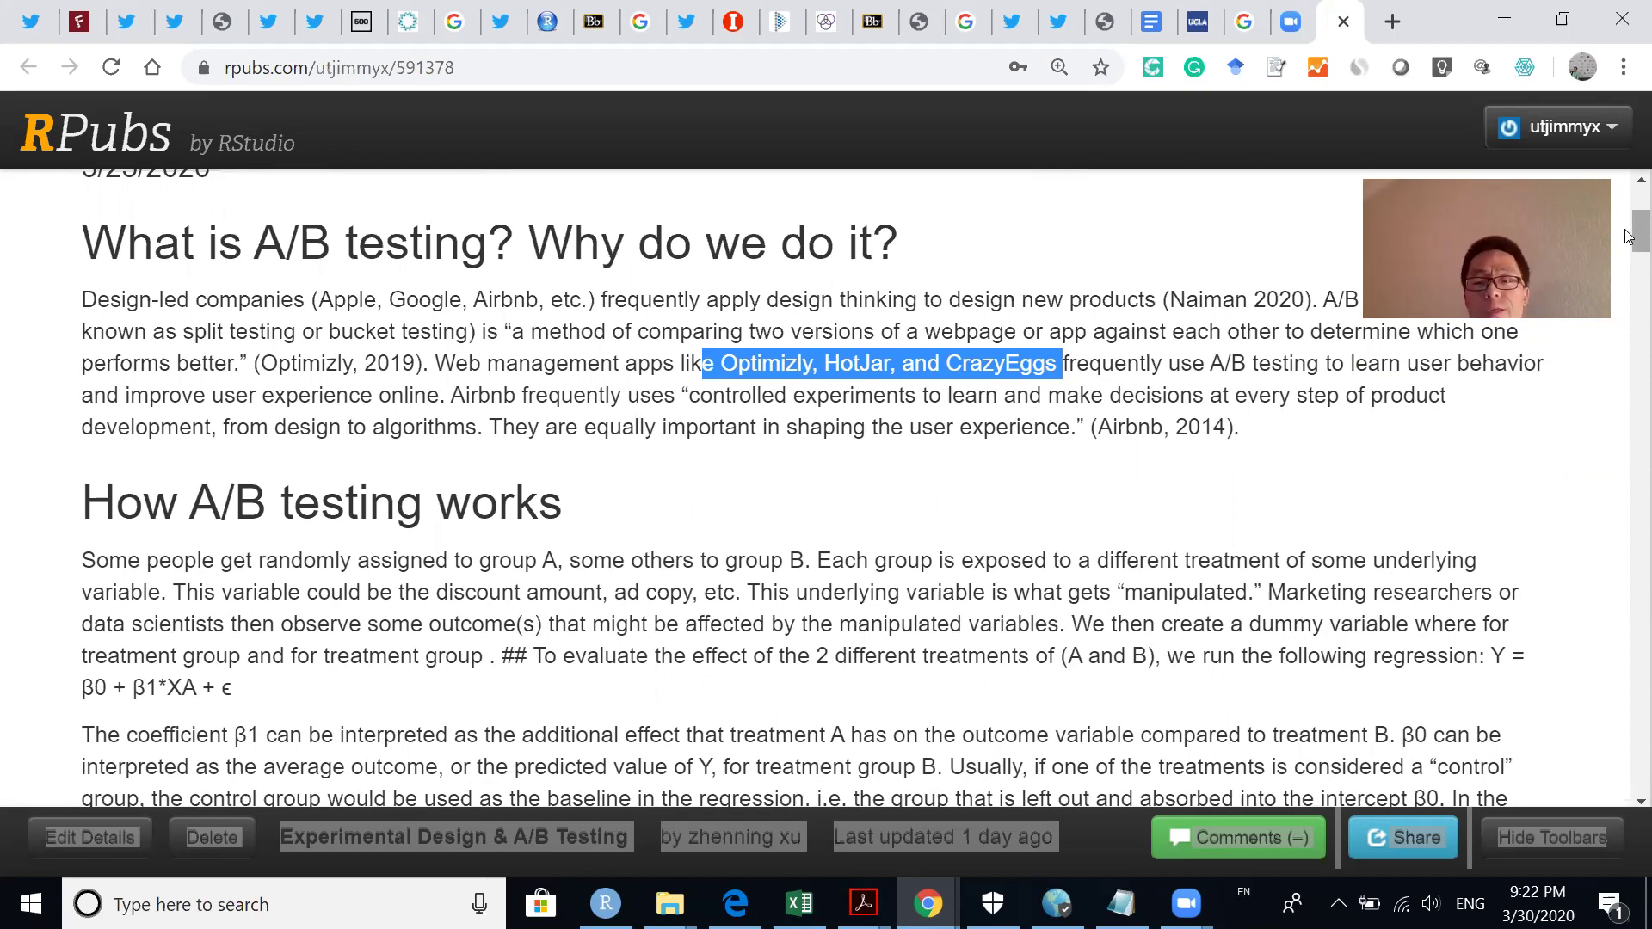
Read the "How A/B testing works" section, highlighting the word "manipulated" and the regression equation Y = β0 + β1*XA + ϵ
drag(1629, 237, 1629, 254)
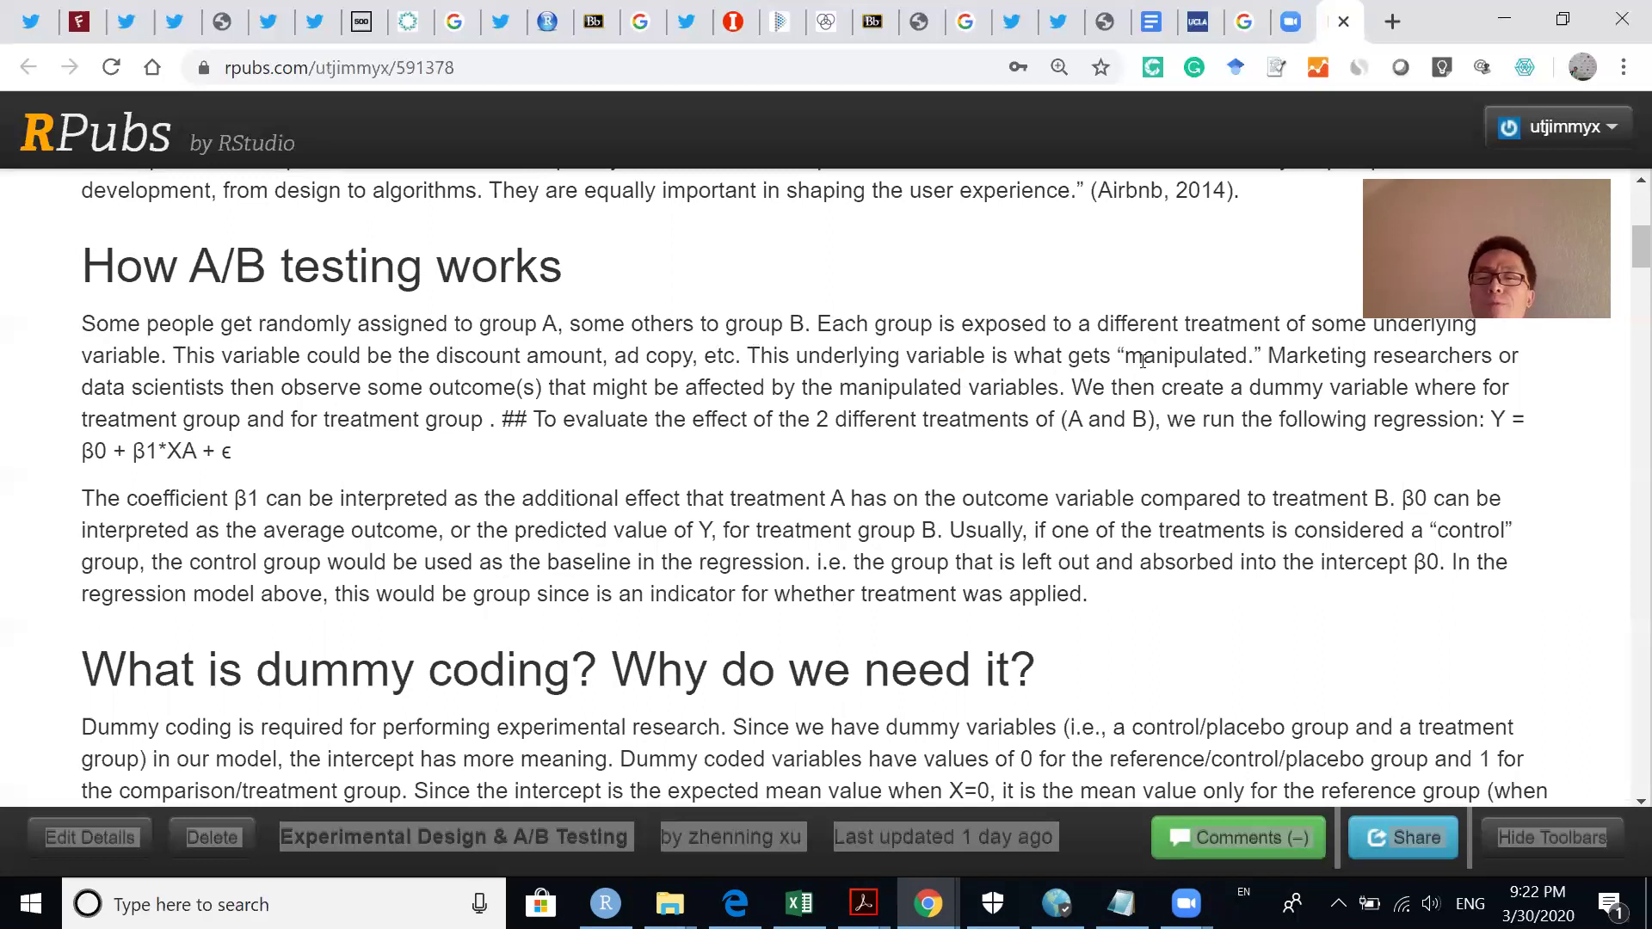
drag(1127, 359, 1249, 356)
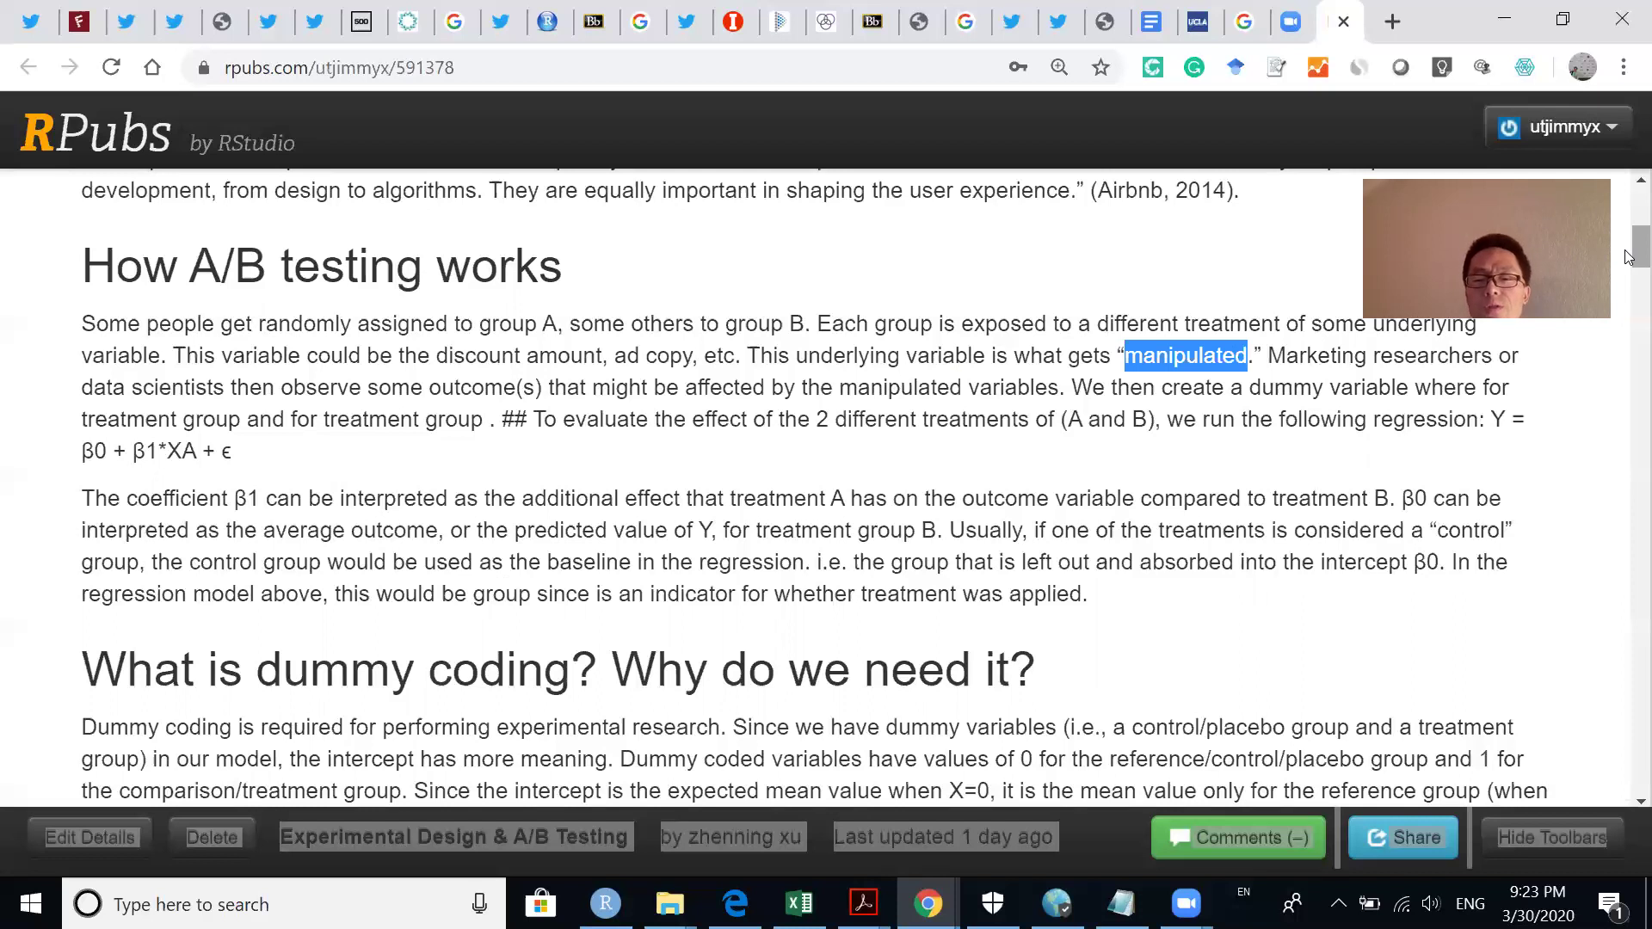
click(1272, 353)
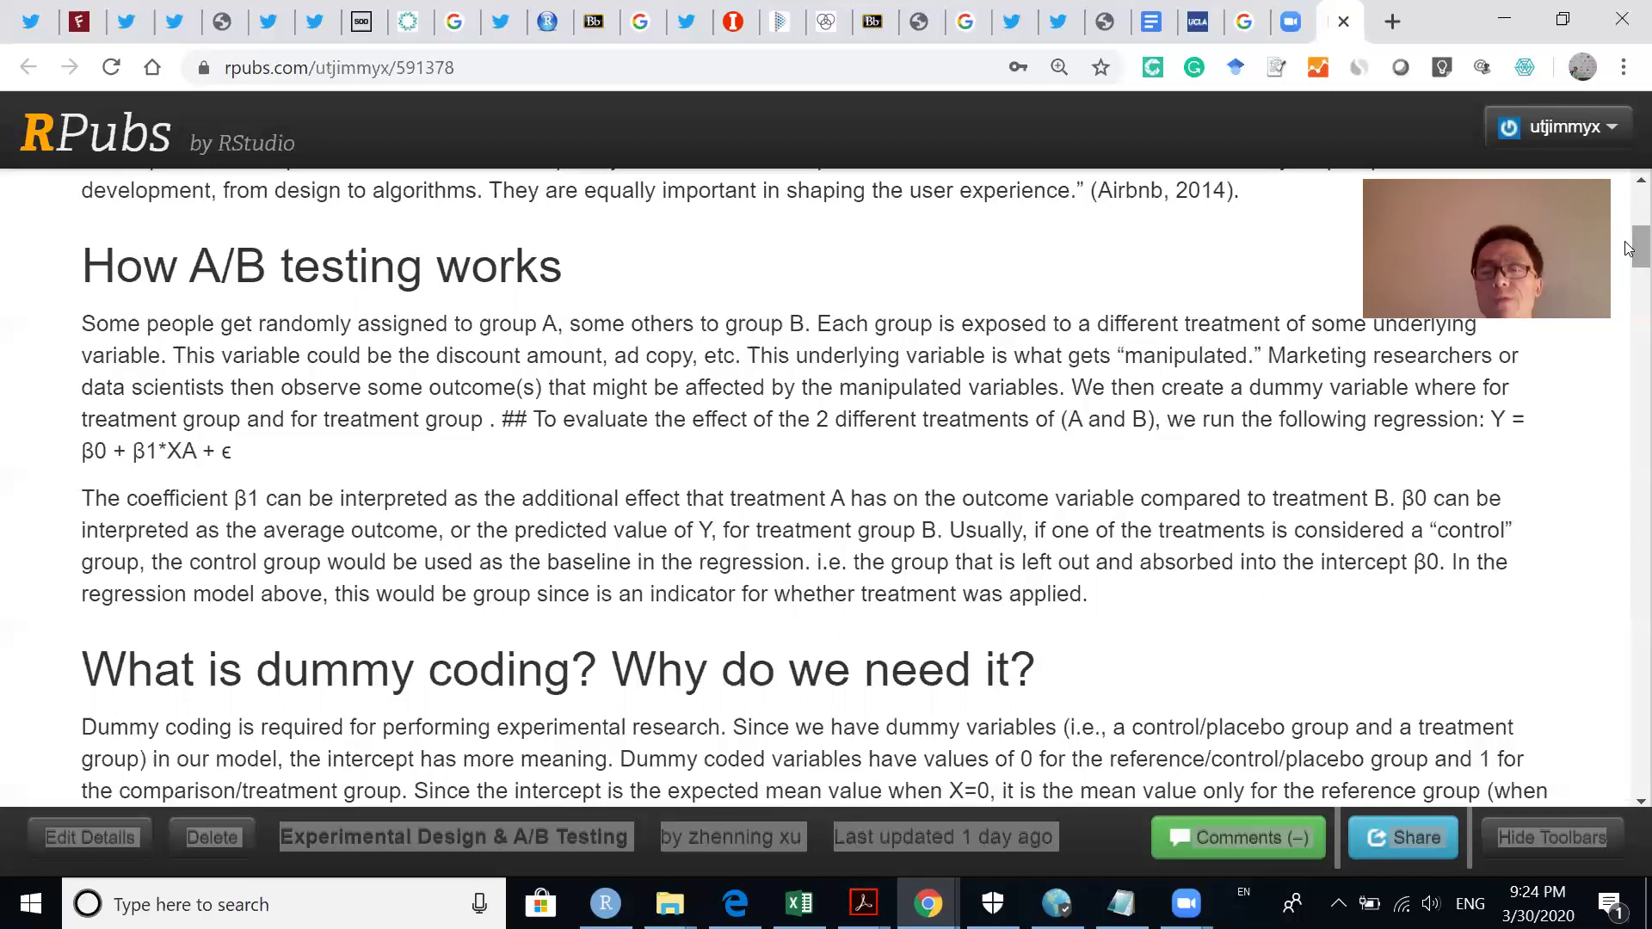
drag(1487, 420, 1532, 452)
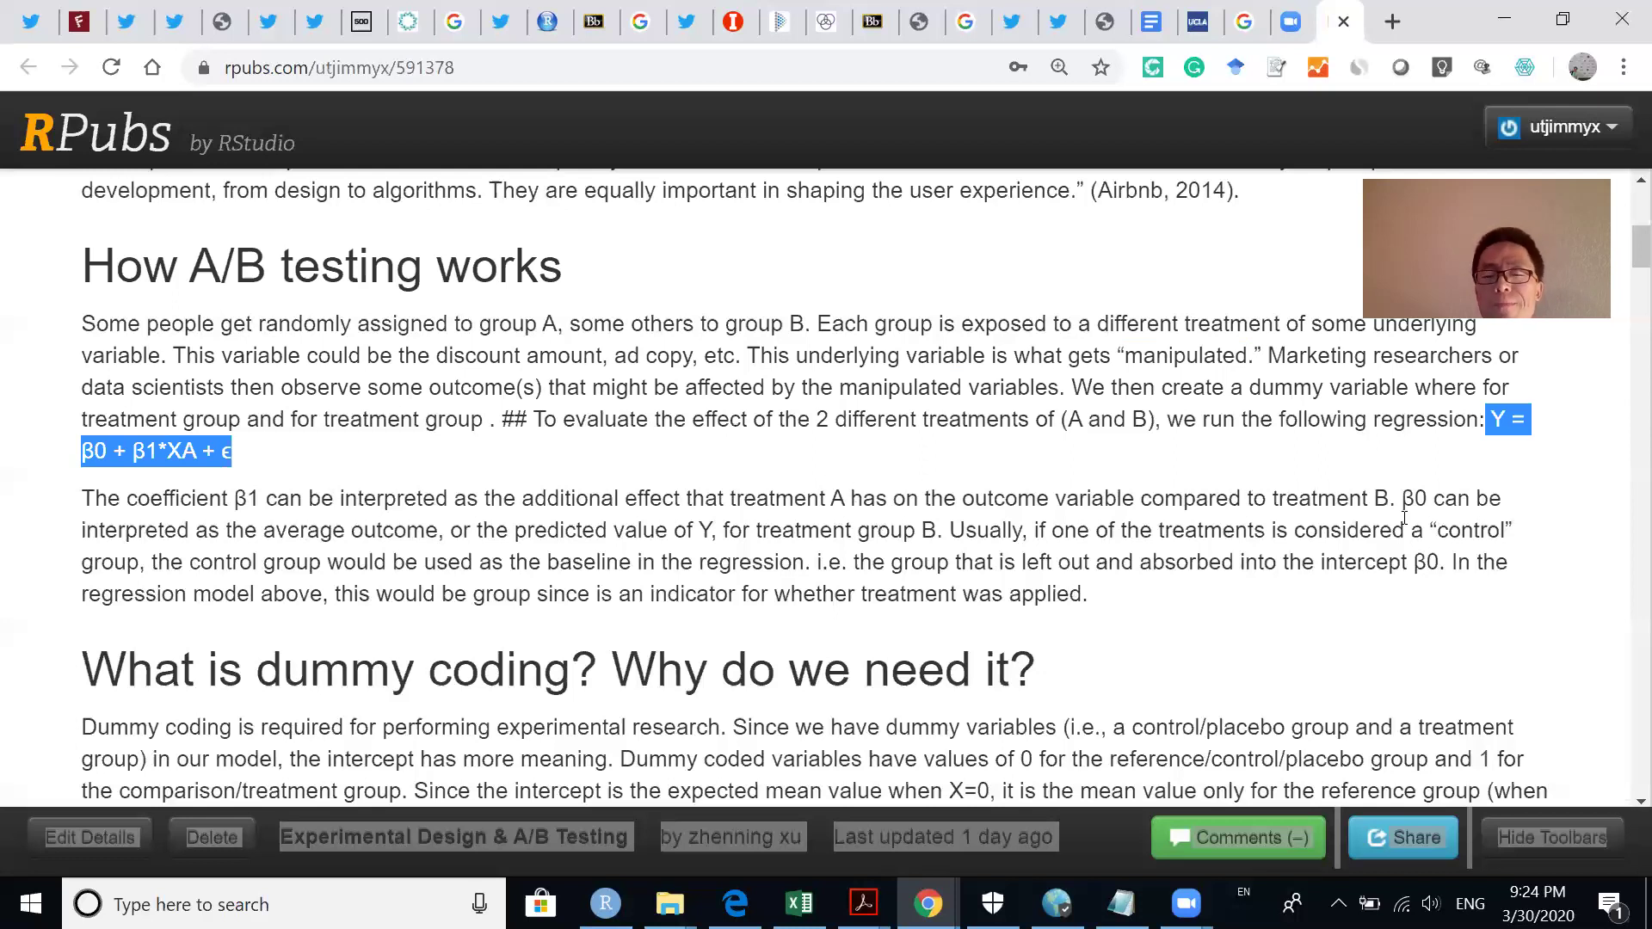
Switch to the abtesting_excel_regression workbook in Excel and select the Ad copy column on the 2factor sheet
mouse_move(735, 903)
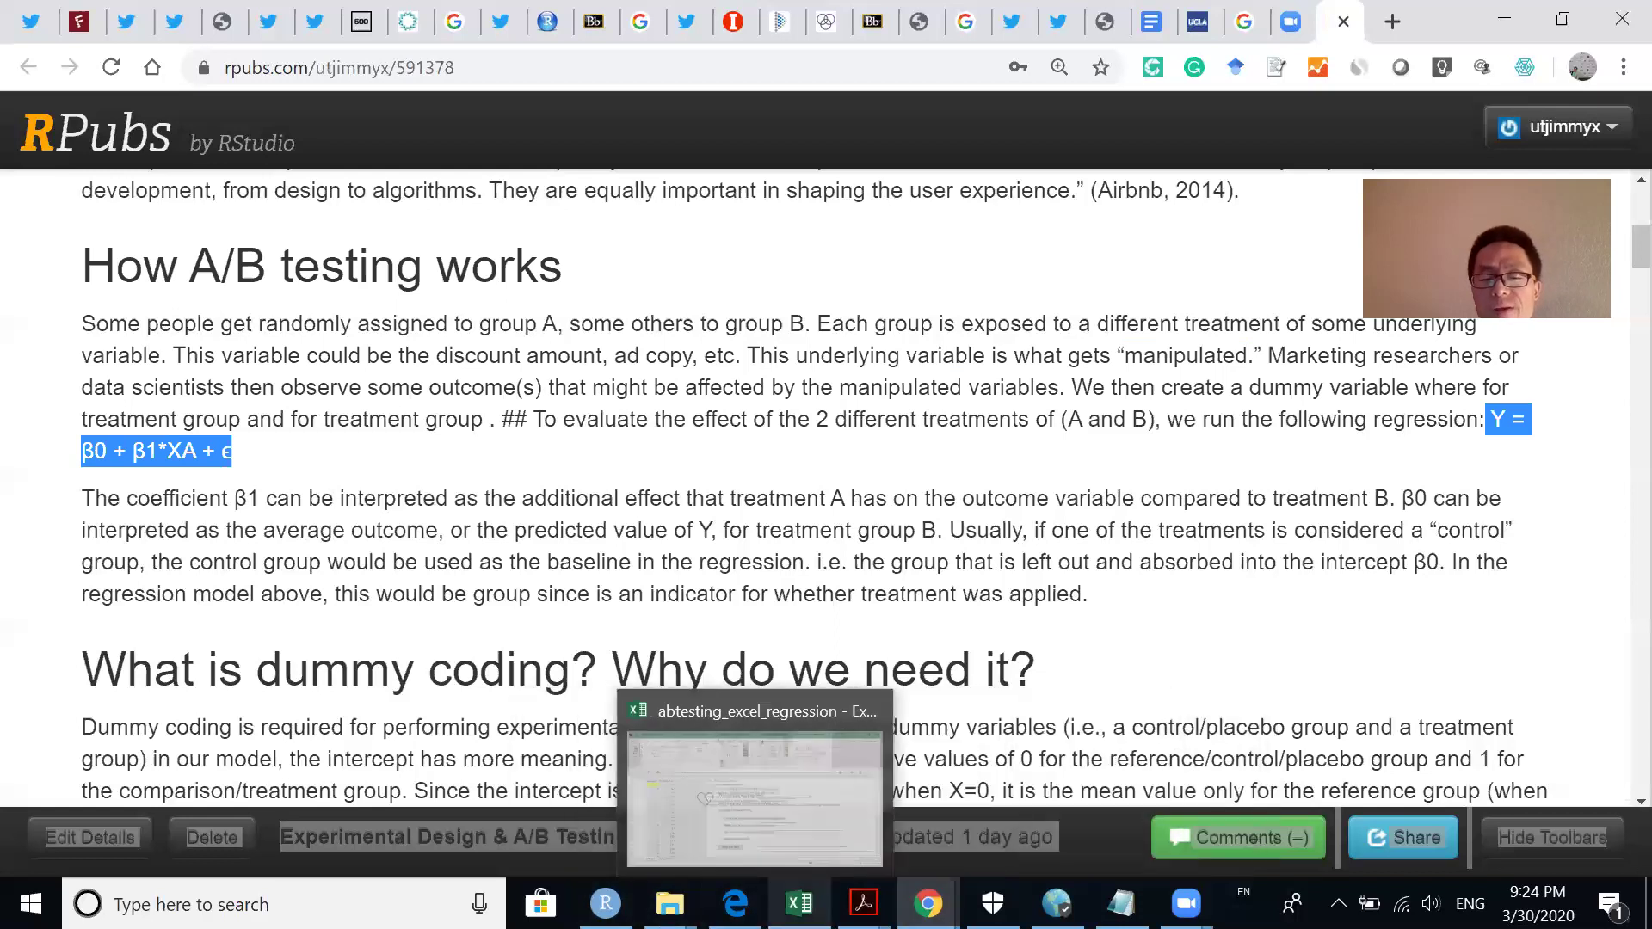
click(799, 903)
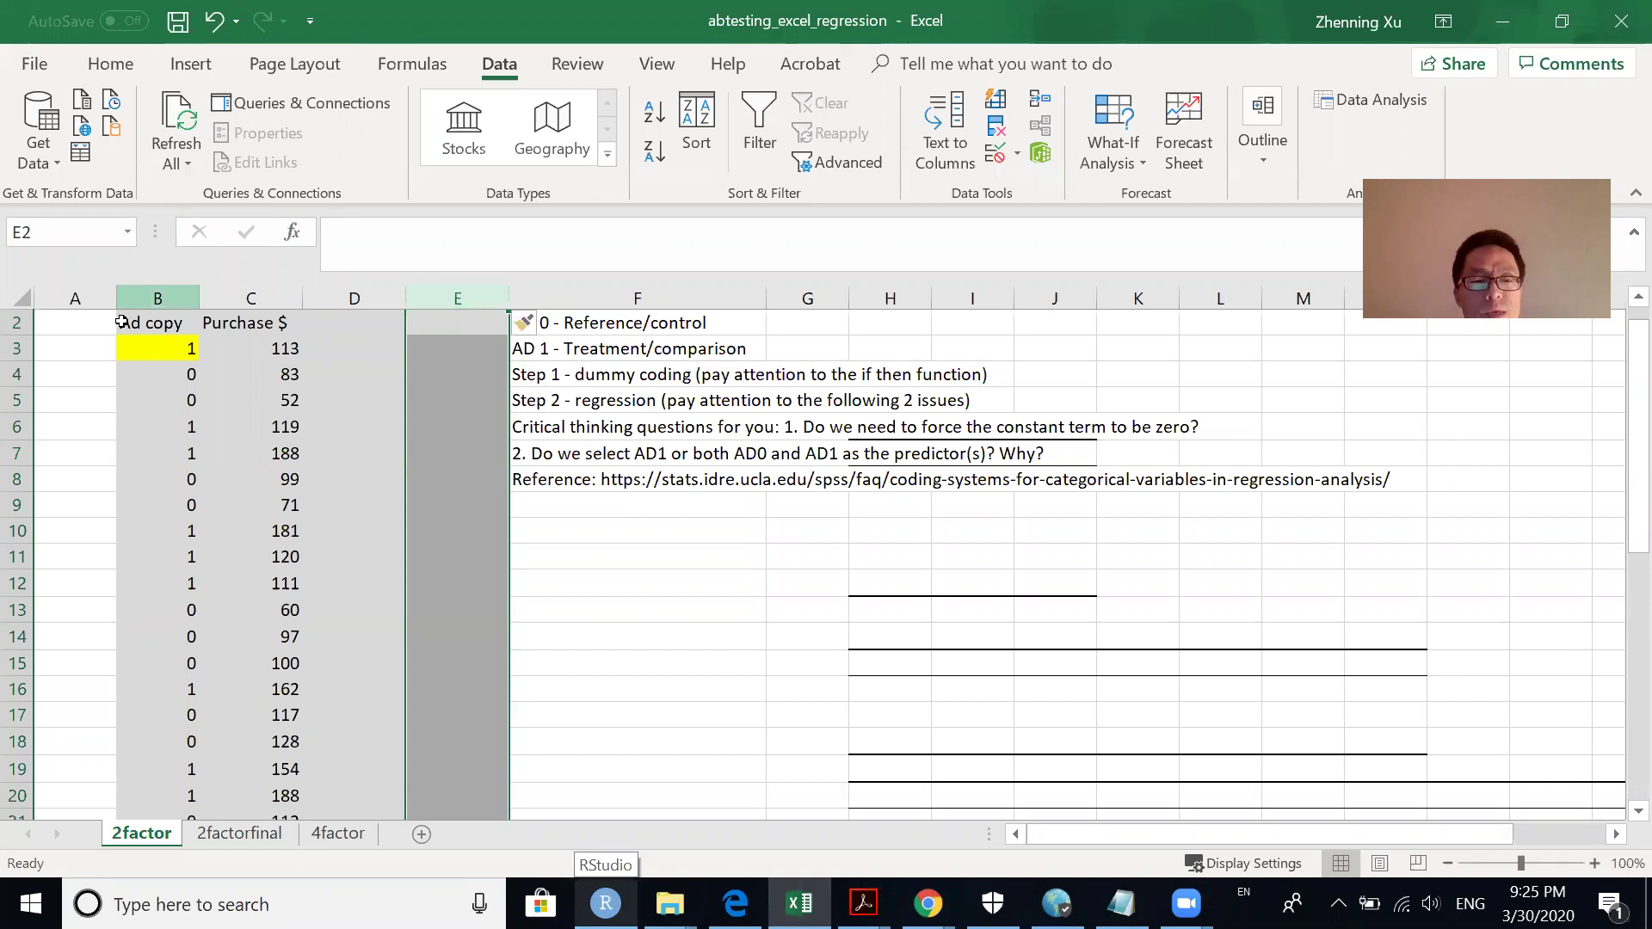
click(157, 298)
drag(1638, 457, 1638, 430)
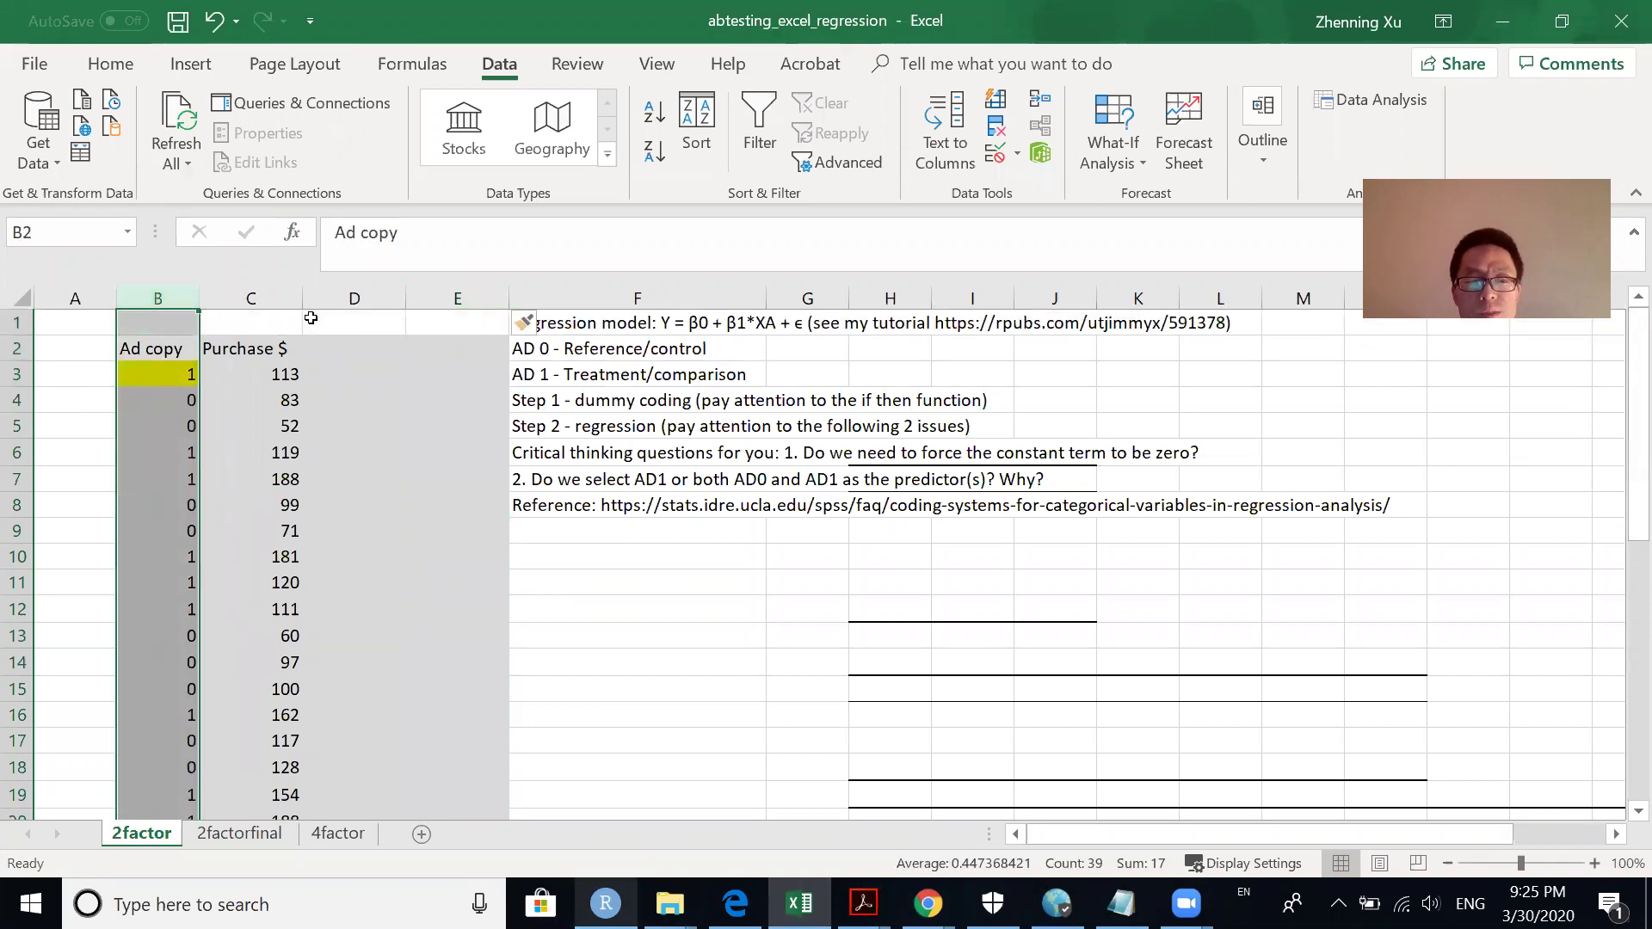
Enter the dummy-coding reference values 0 in cell D1 and 1 in cell E1
click(339, 322)
double_click(339, 322)
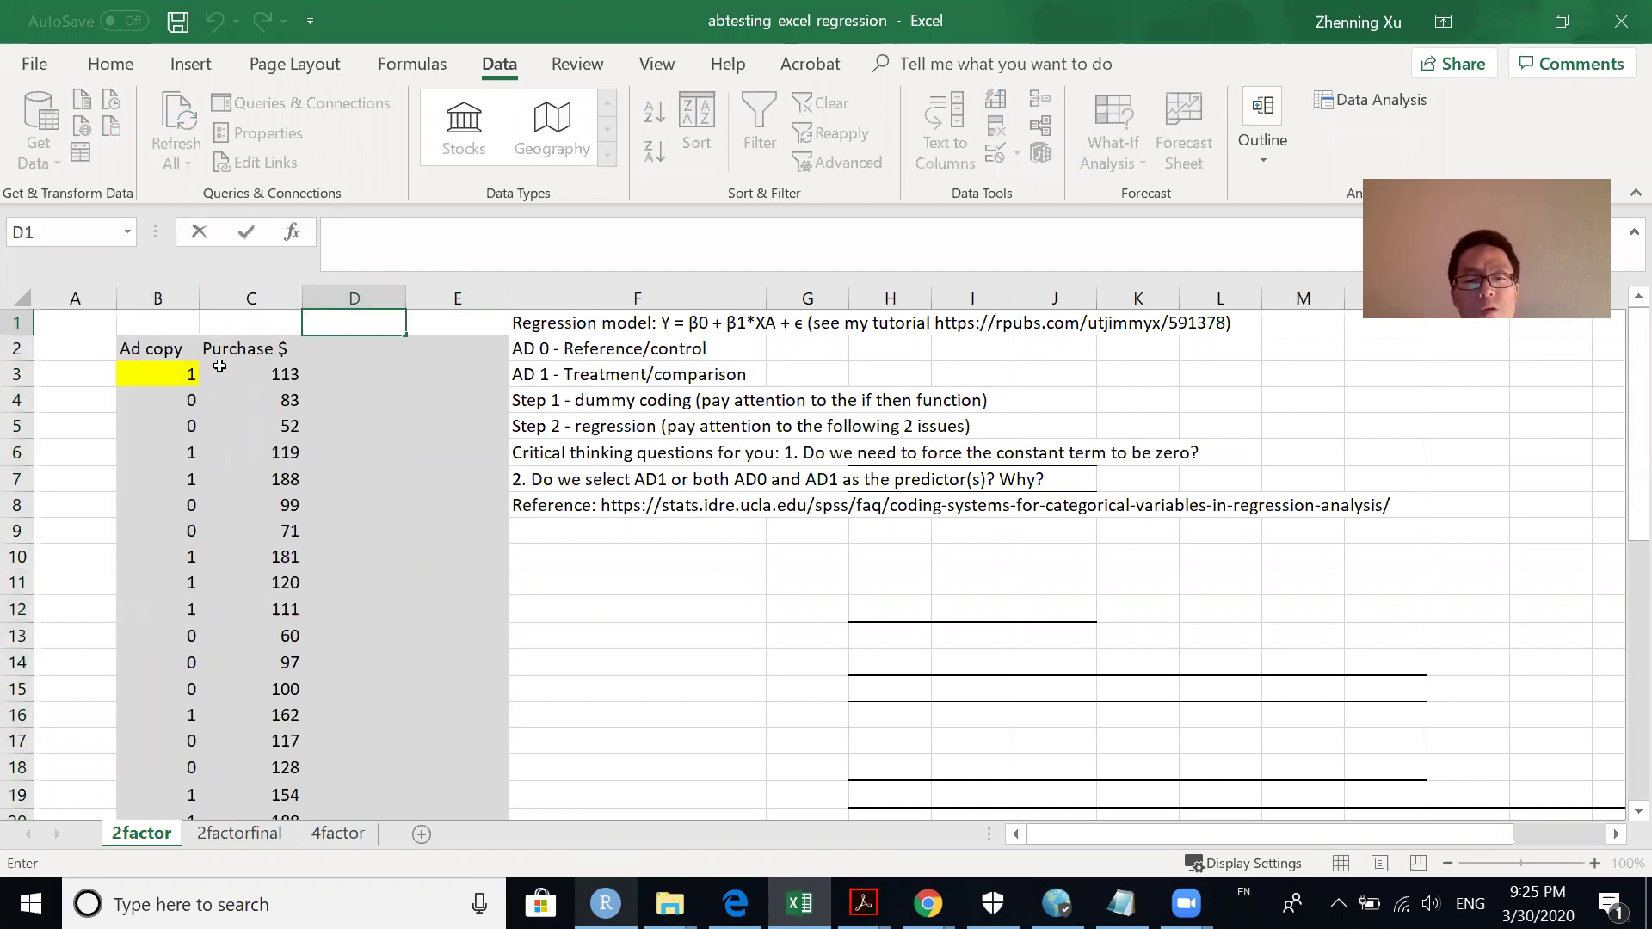
click(351, 325)
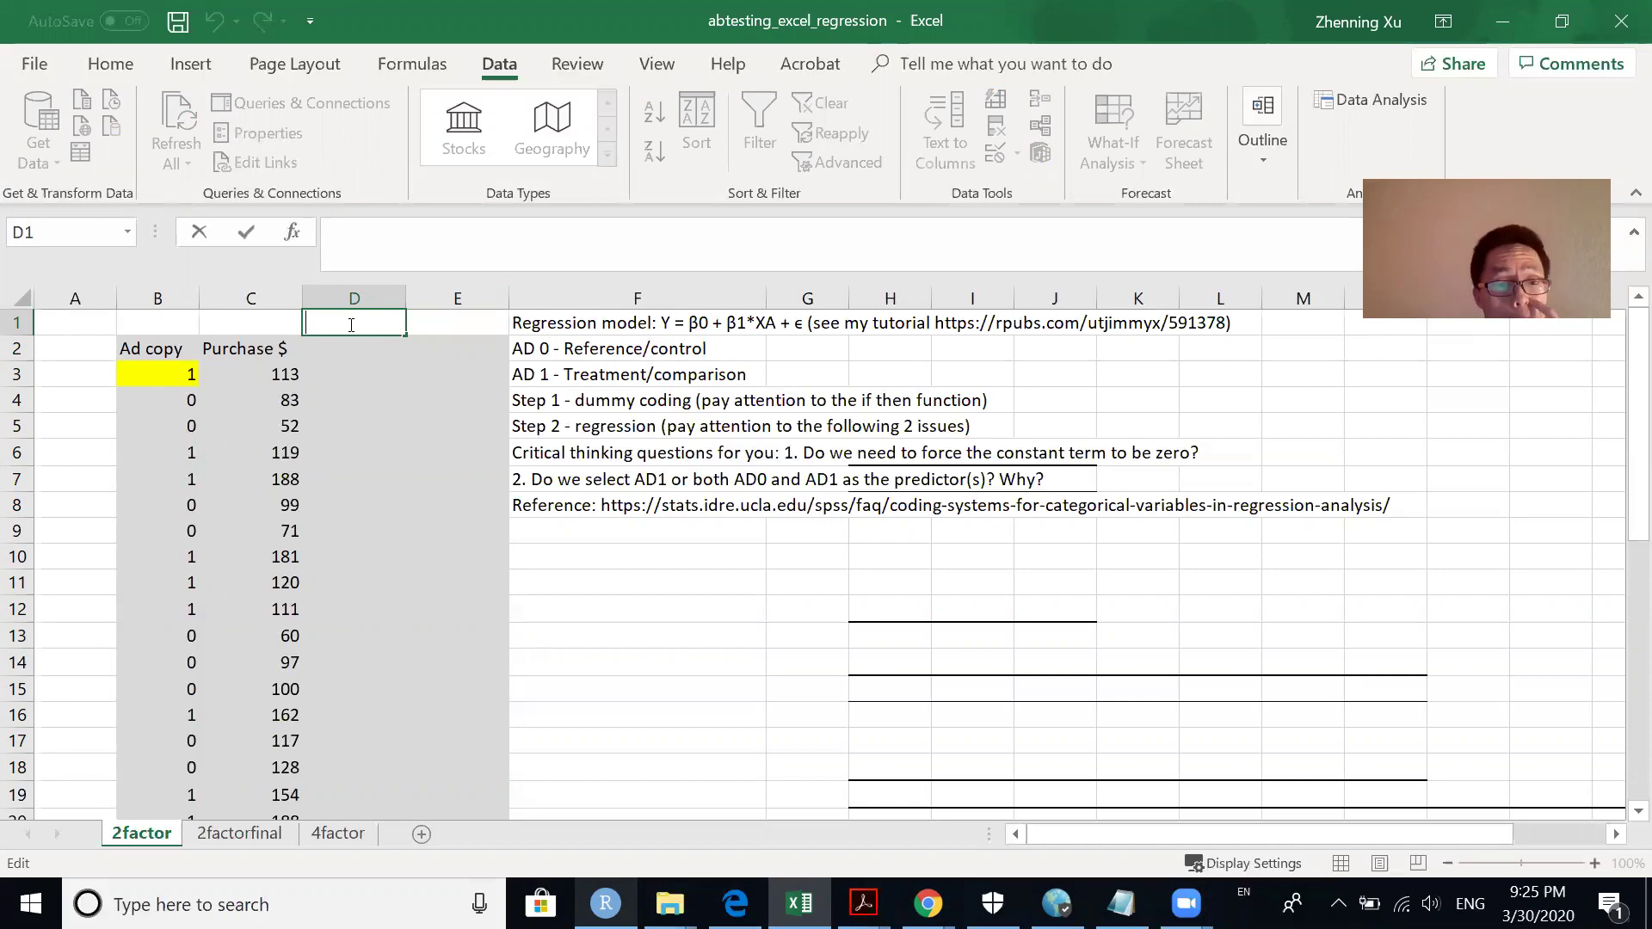
text(0)
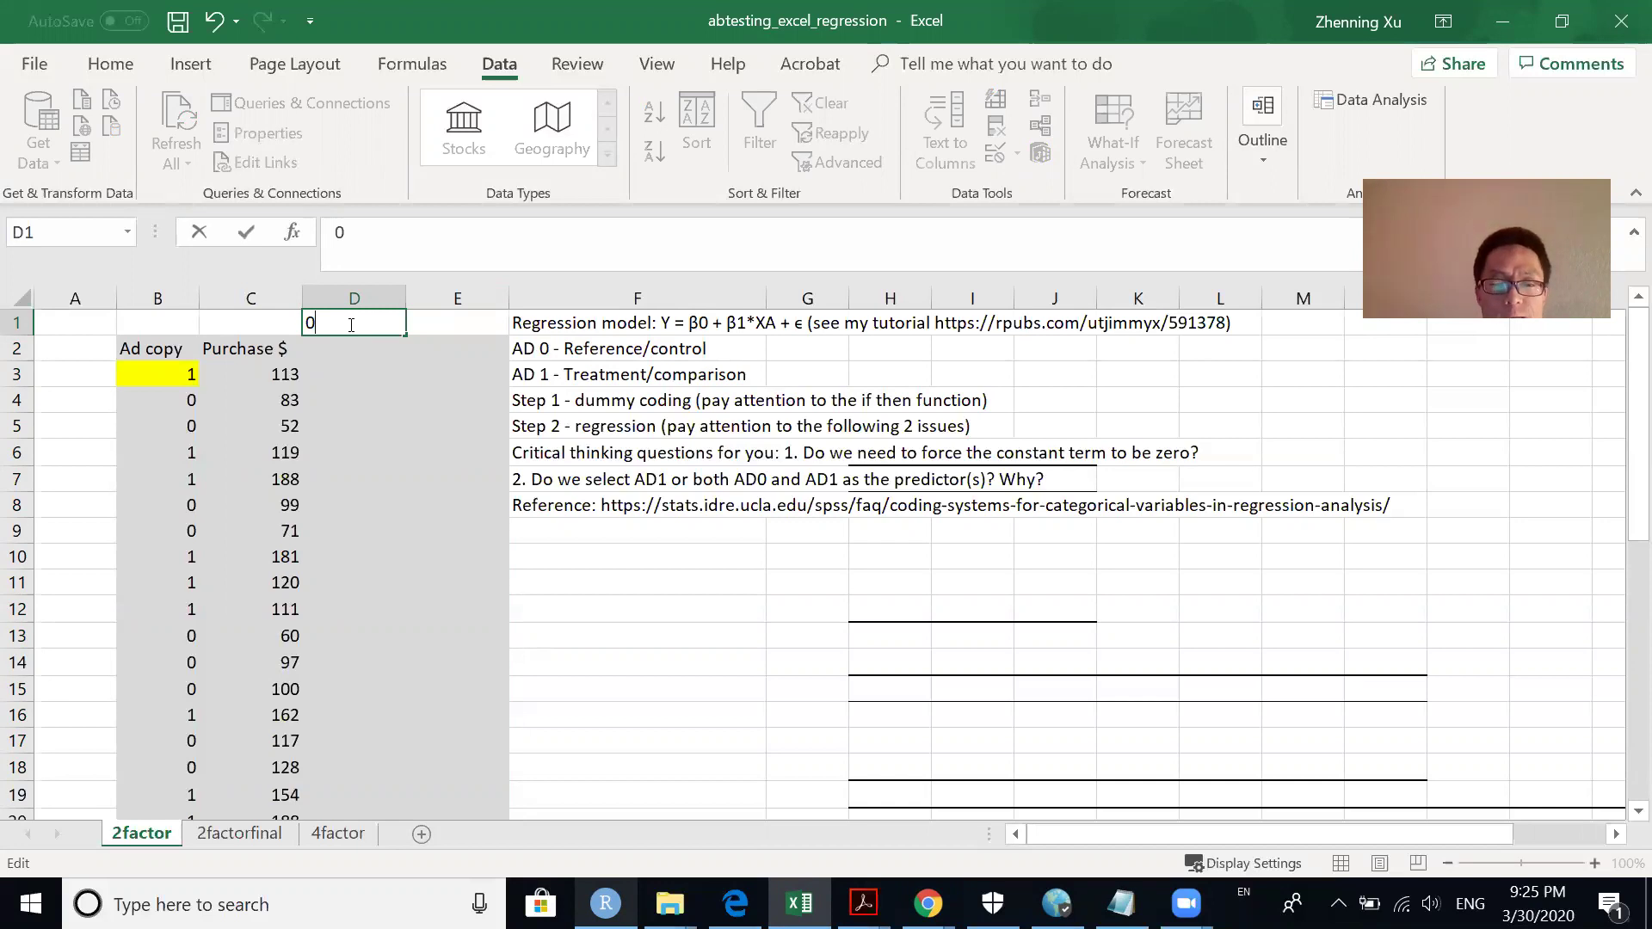
key(Return)
click(458, 322)
text(1)
key(Return)
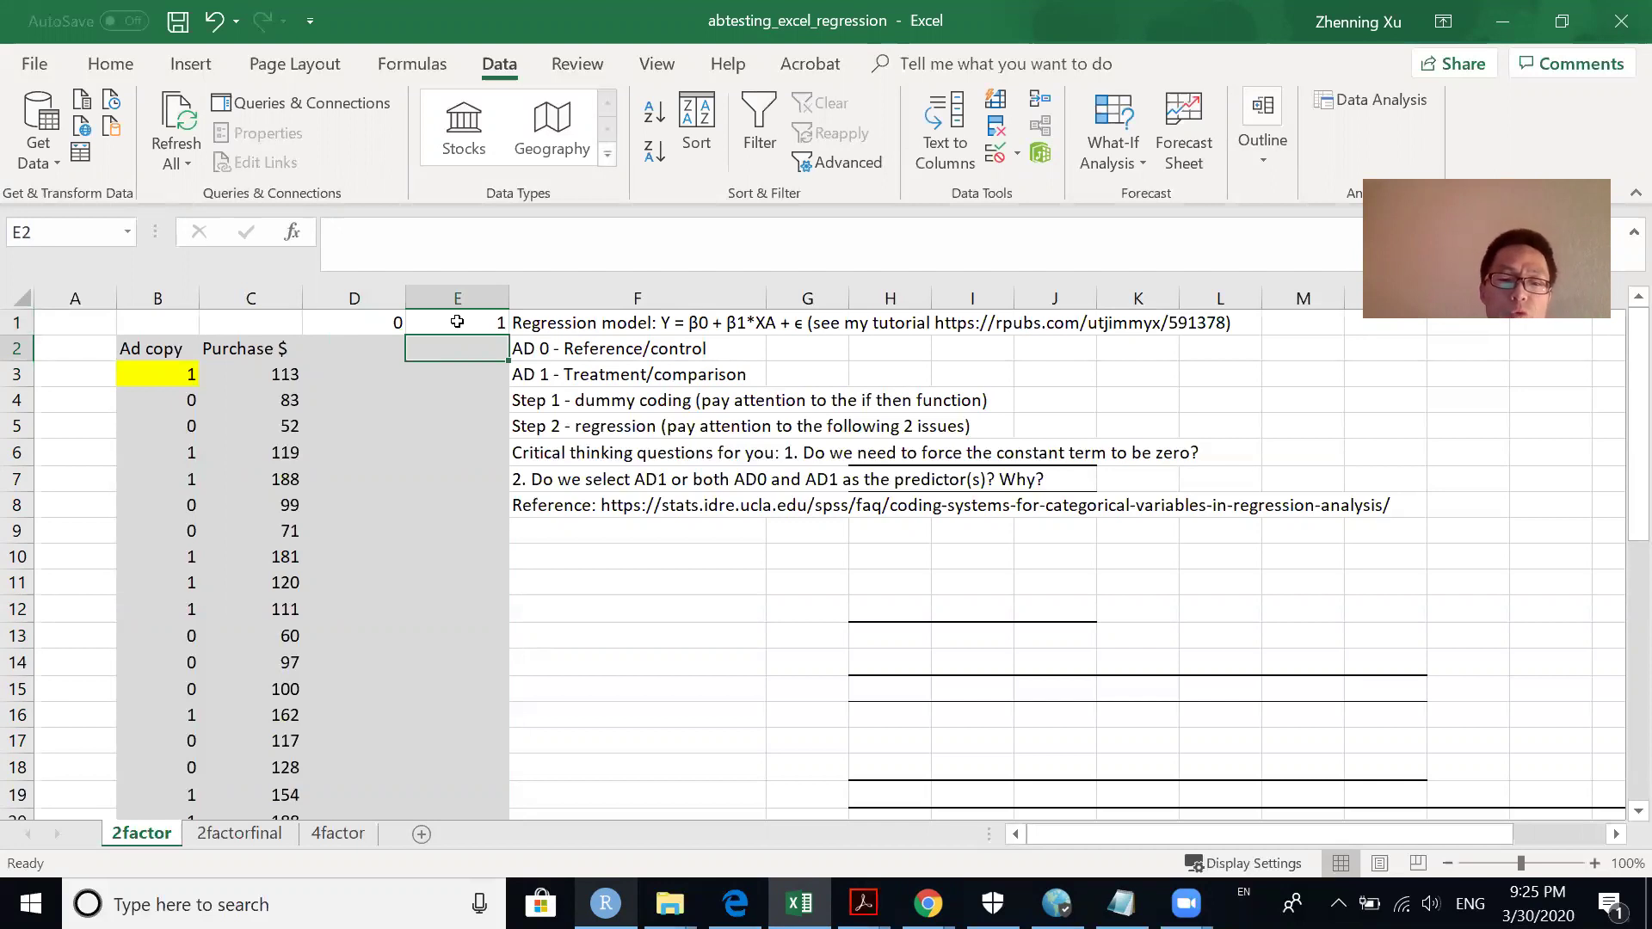
Enter the column headers AD0 in cell D2 and AD1 in cell E2
click(374, 352)
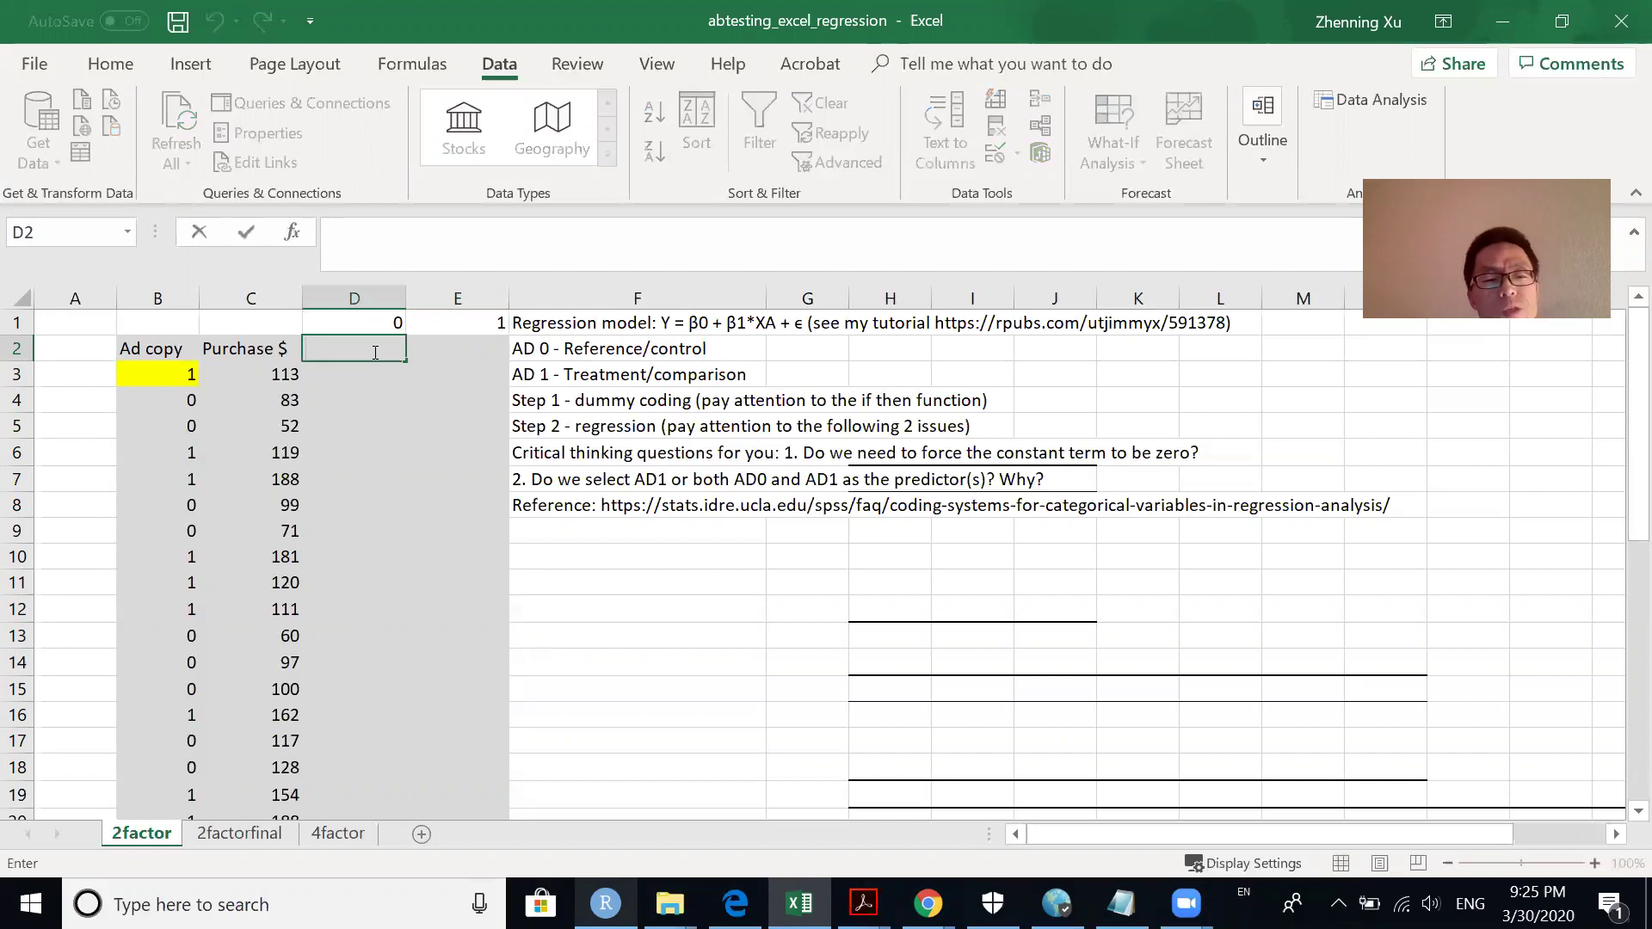
text(ad0)
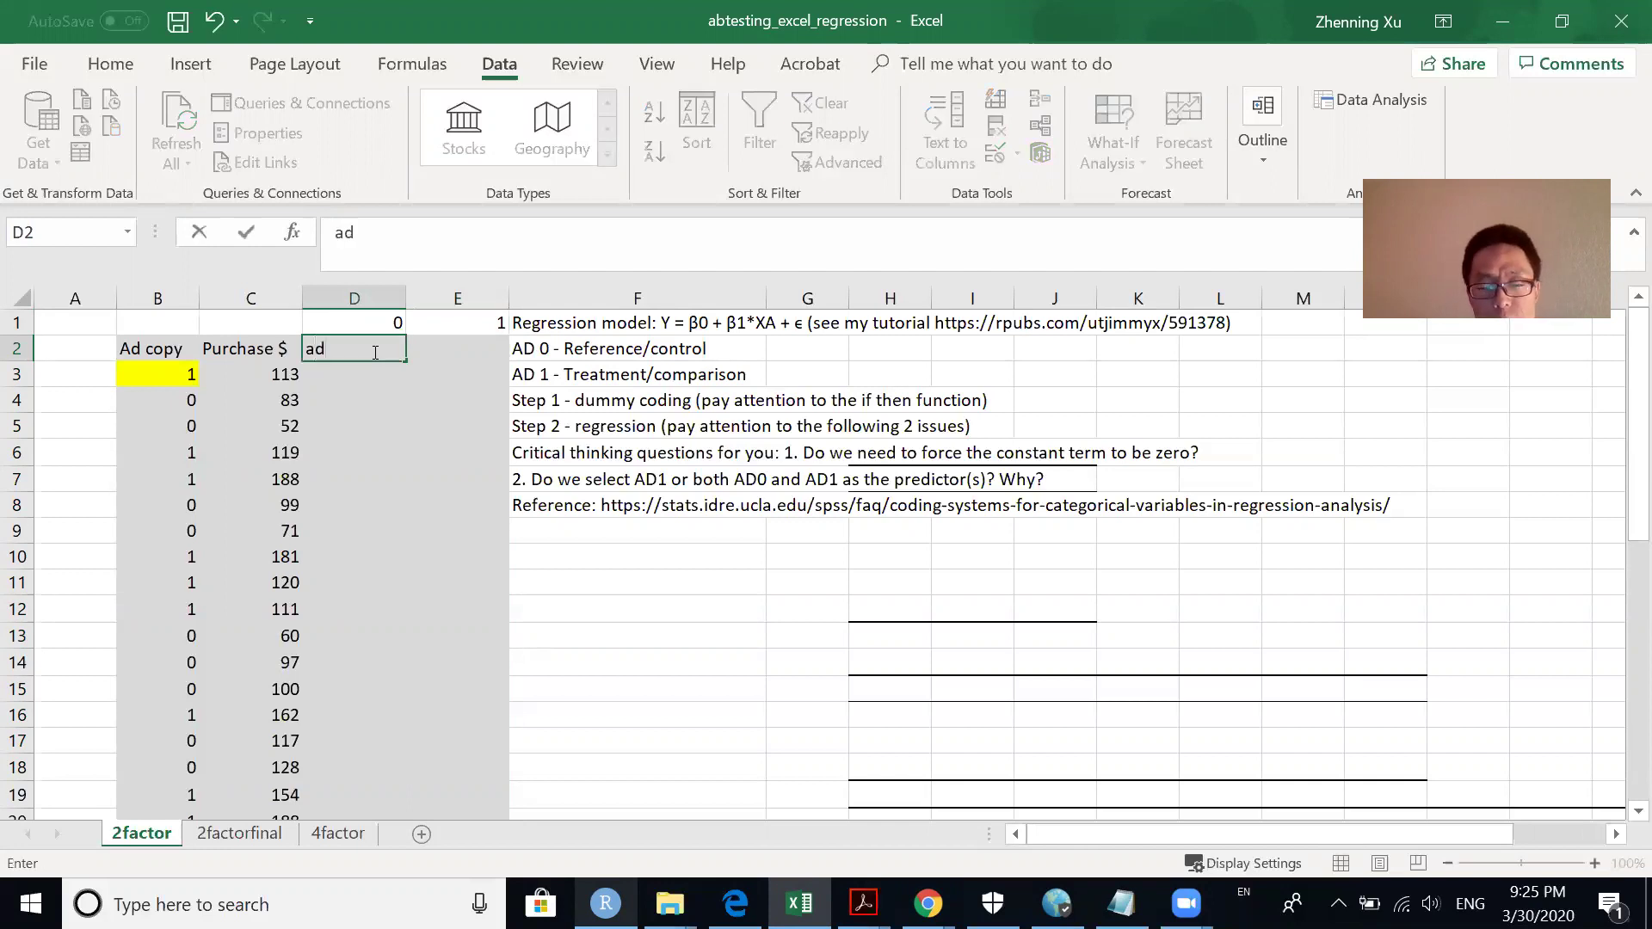
key(BackSpace)
key(BackSpace)
key(BackSpace)
text(a)
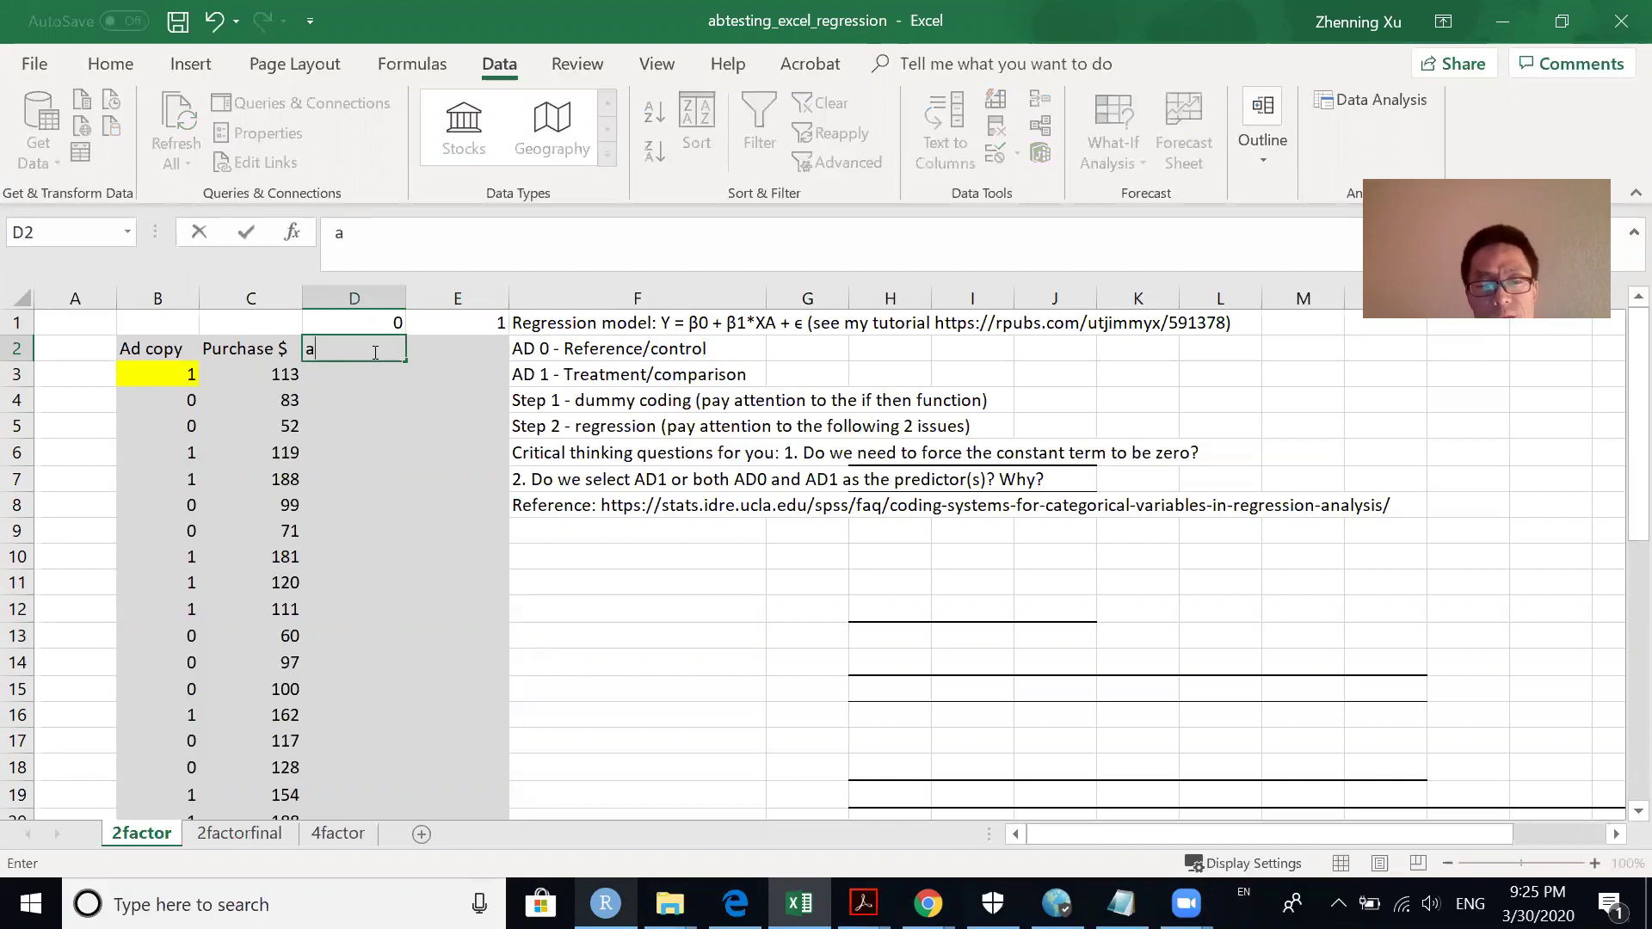
text(AD0)
key(BackSpace)
key(BackSpace)
key(BackSpace)
key(BackSpace)
text(a)
key(BackSpace)
text(AD0)
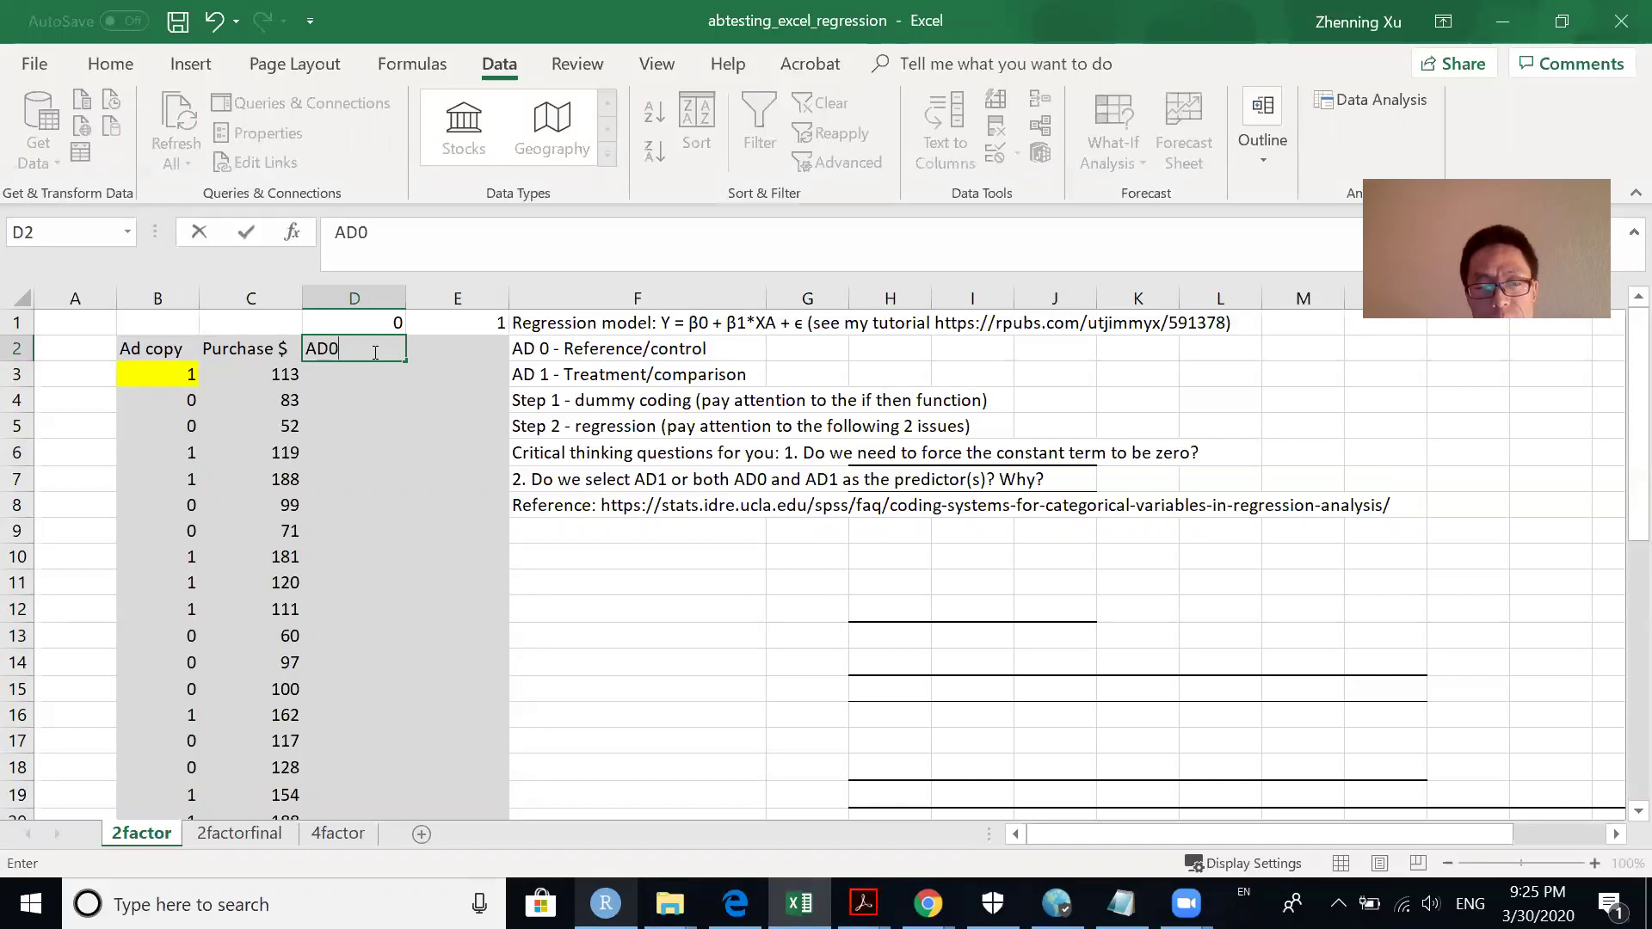
click(475, 350)
text(AD1)
key(Return)
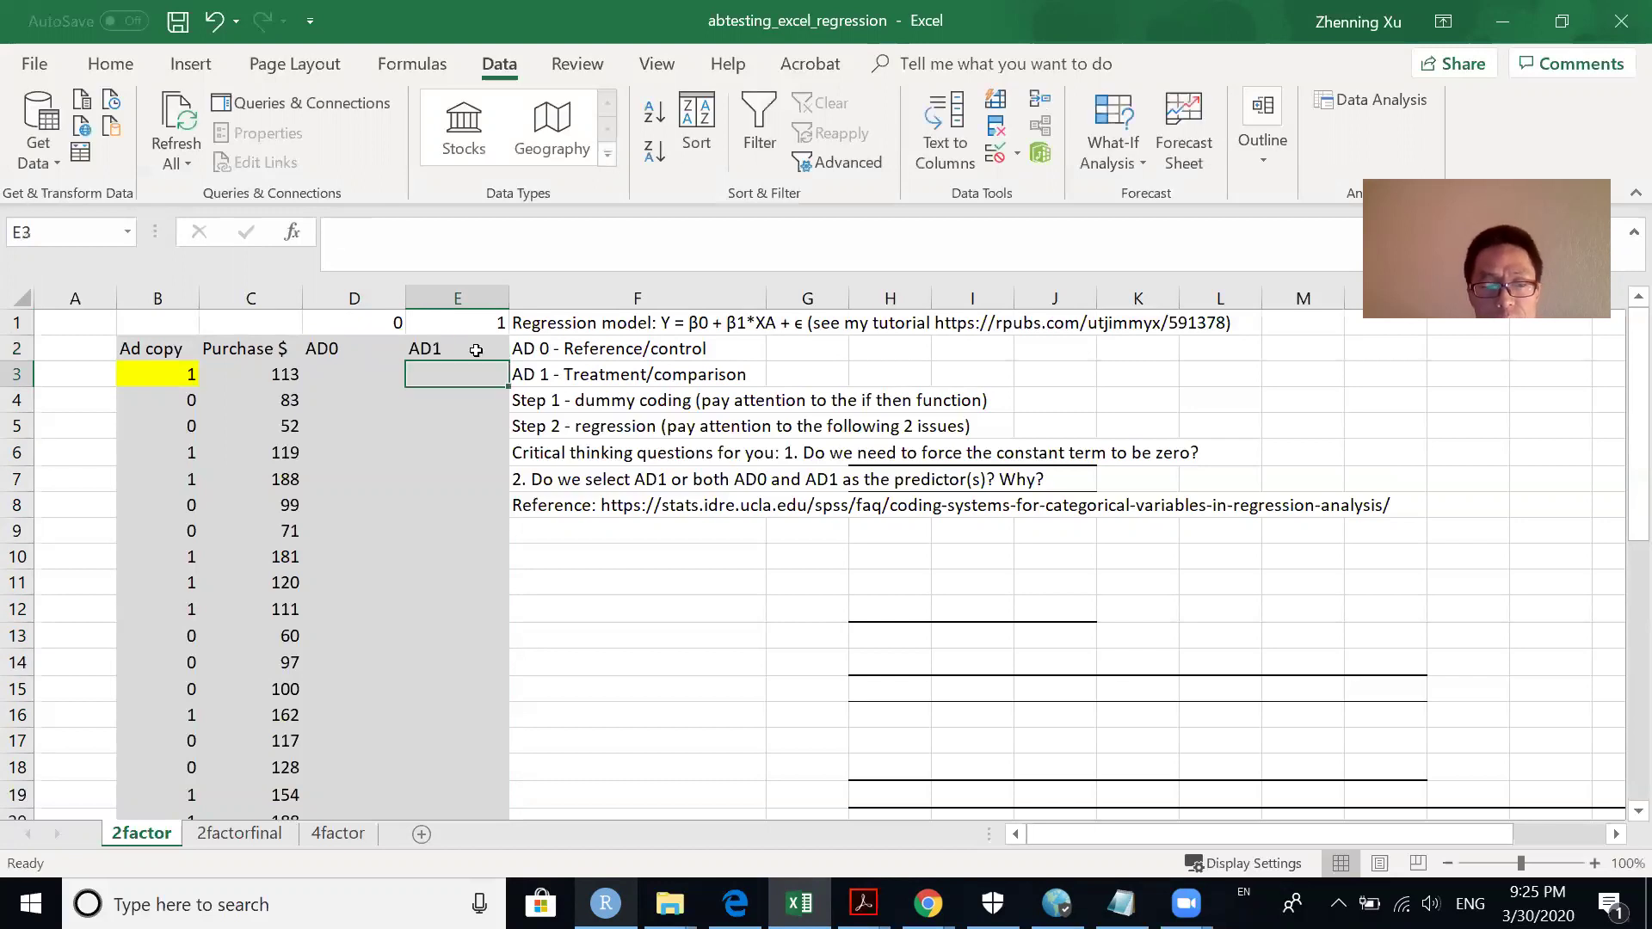
Enter IF($B3=D$1, 1,0) in cell D3, without a leading equals sign, as the first AD0 dummy-coding entry
click(352, 384)
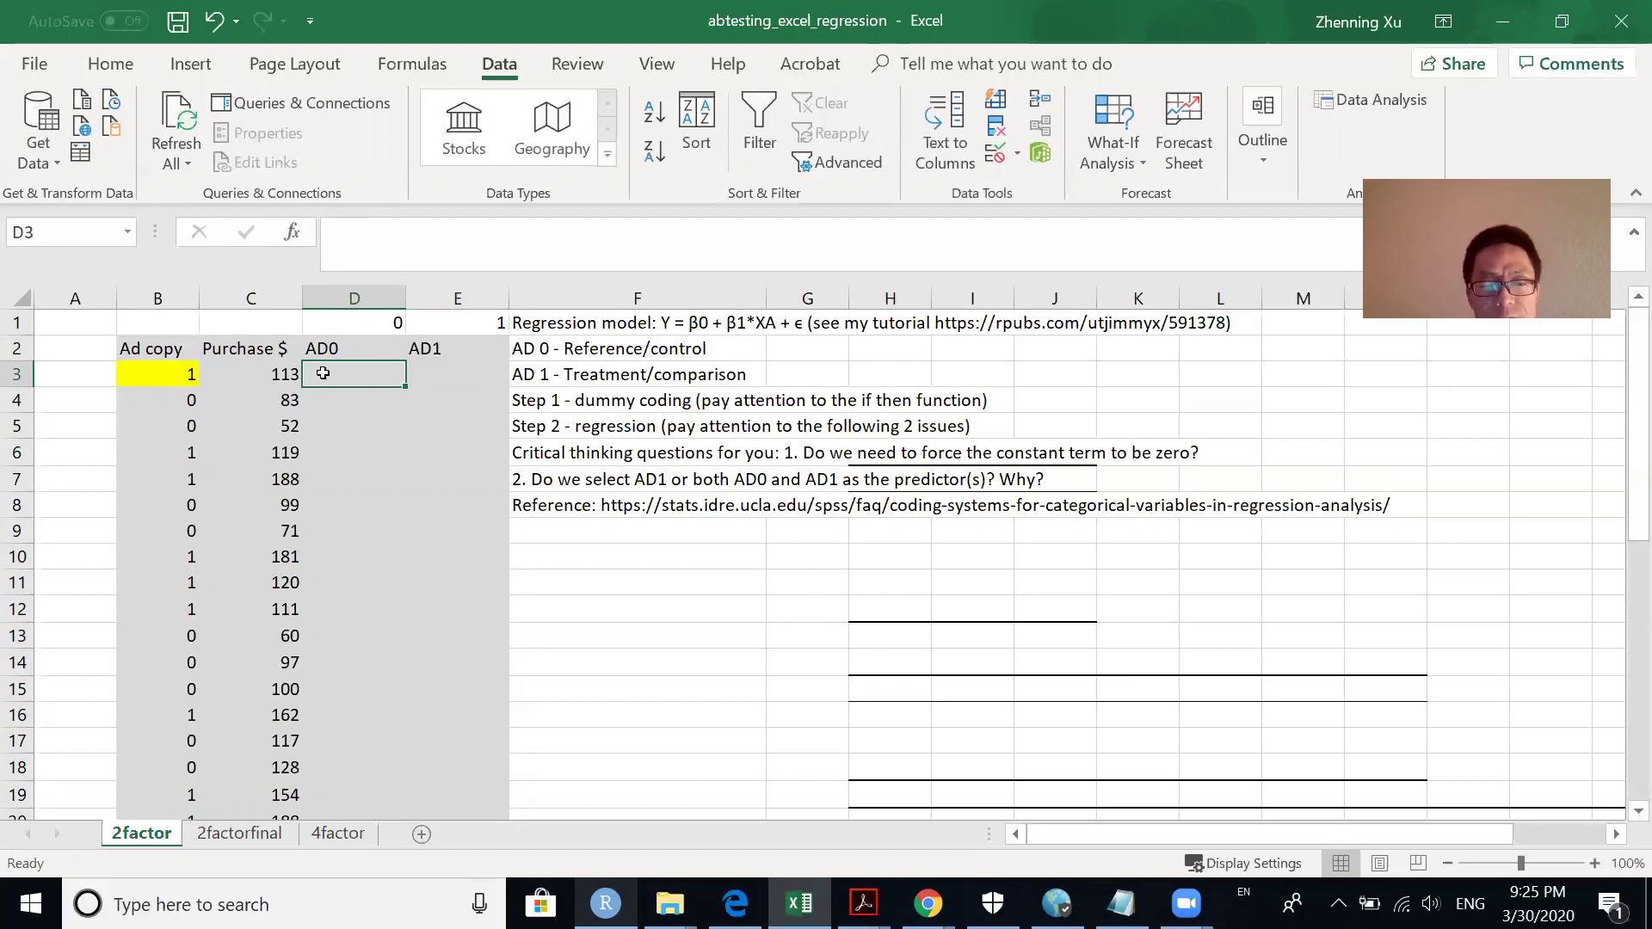
text(IF)
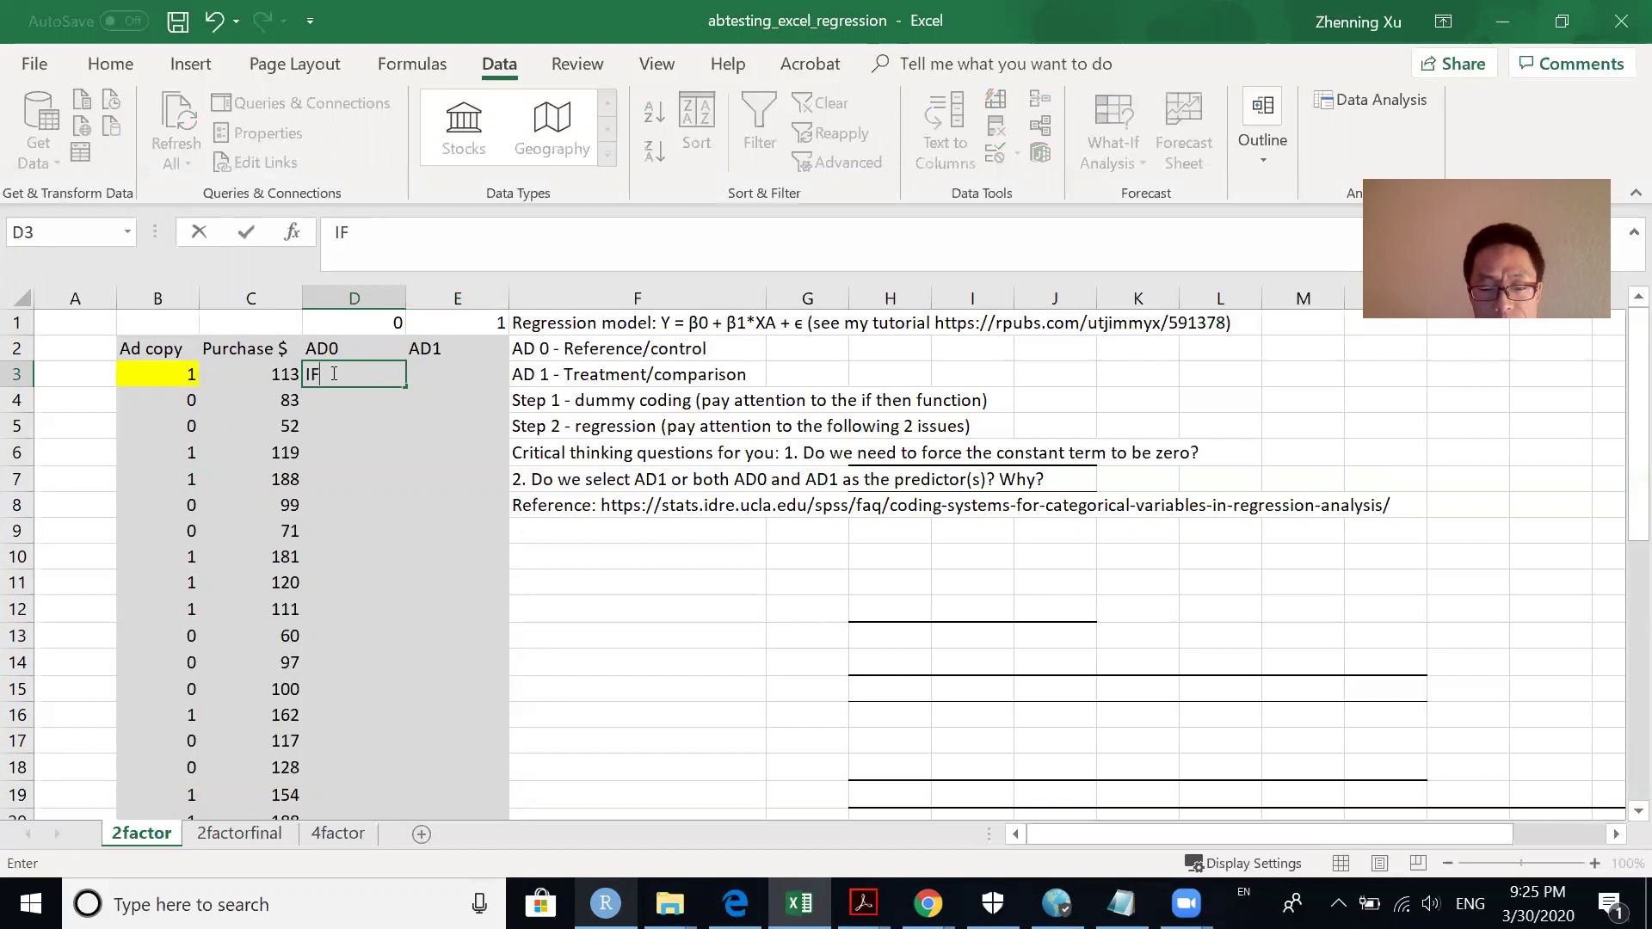
text(()
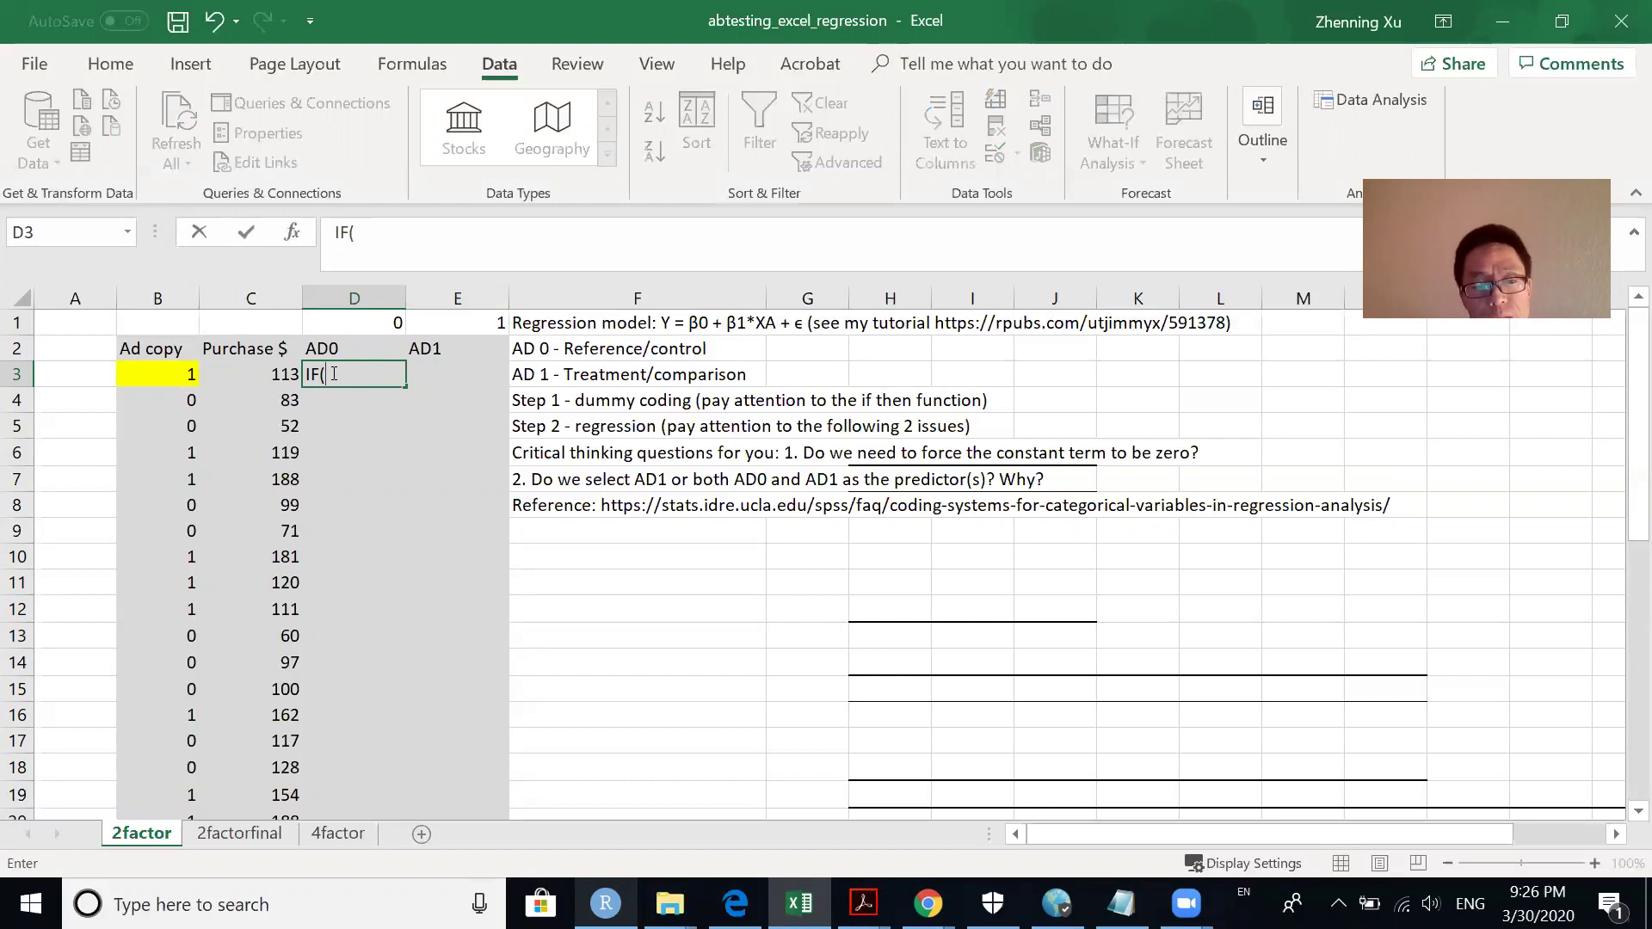
text(B)
key(BackSpace)
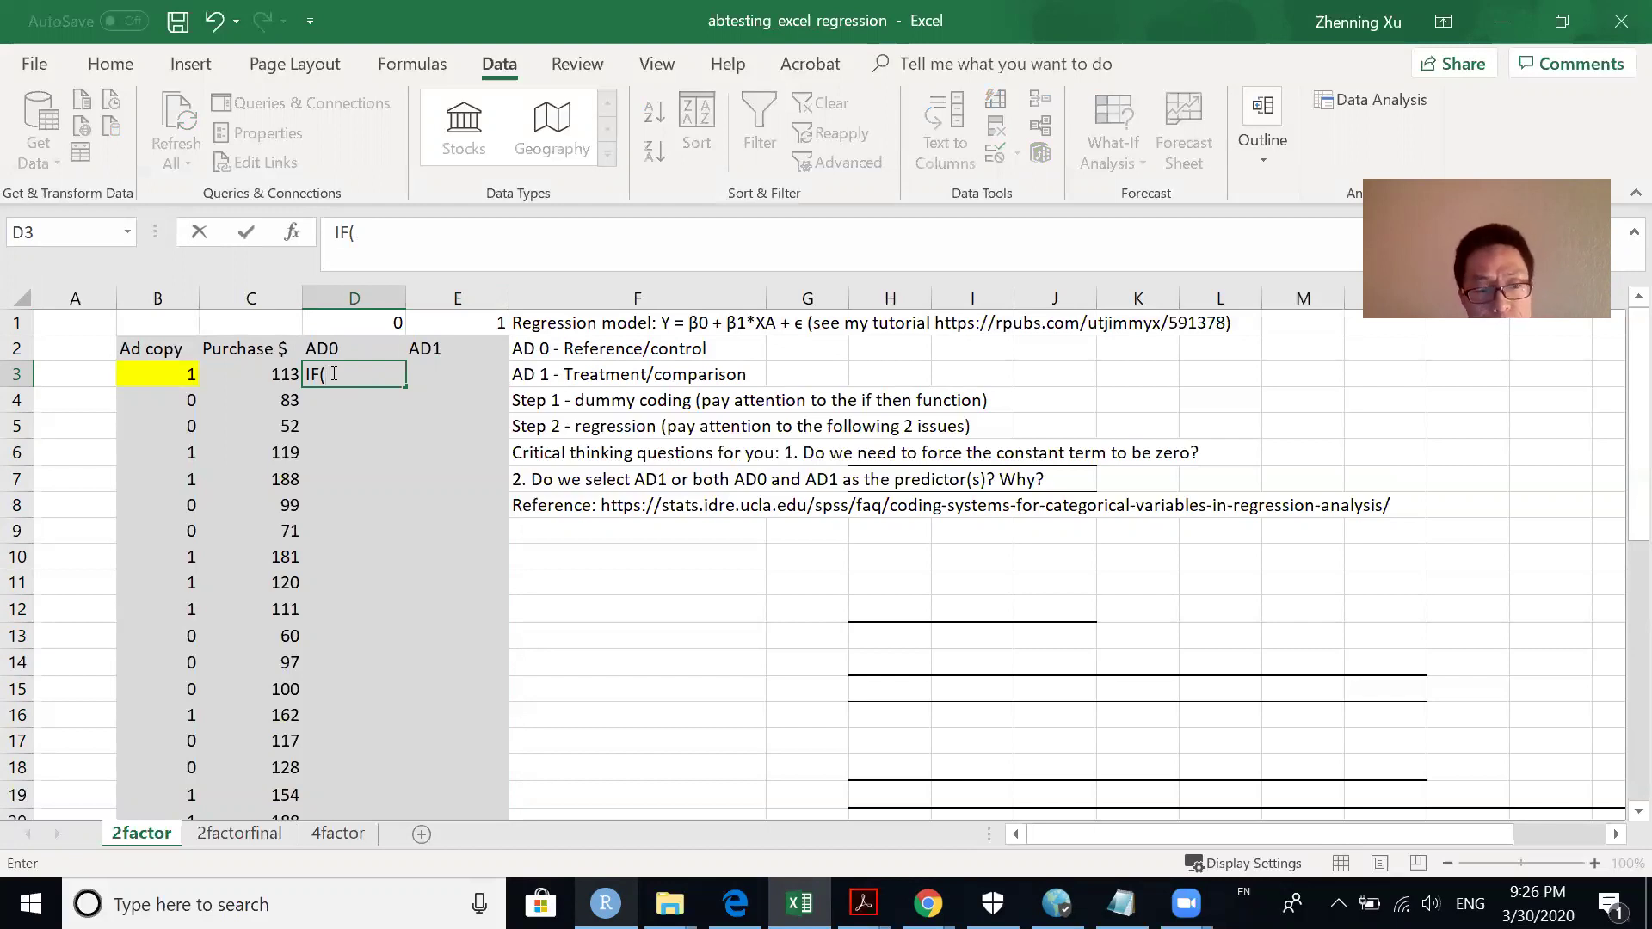
text($B3)
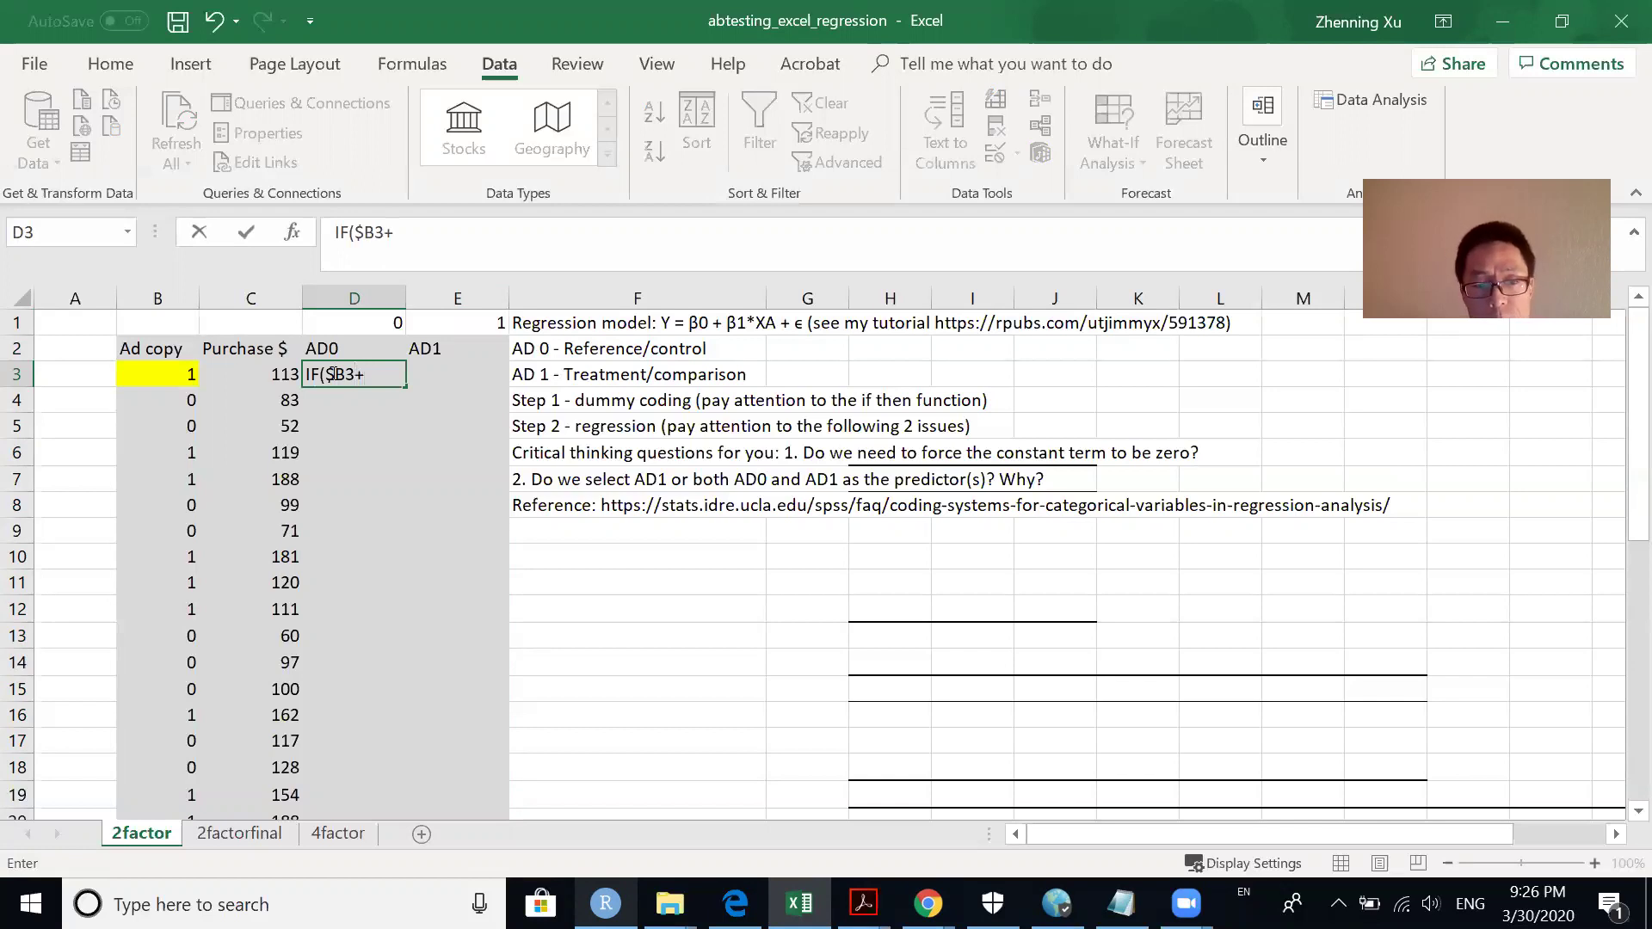
text(+)
key(BackSpace)
text(=D)
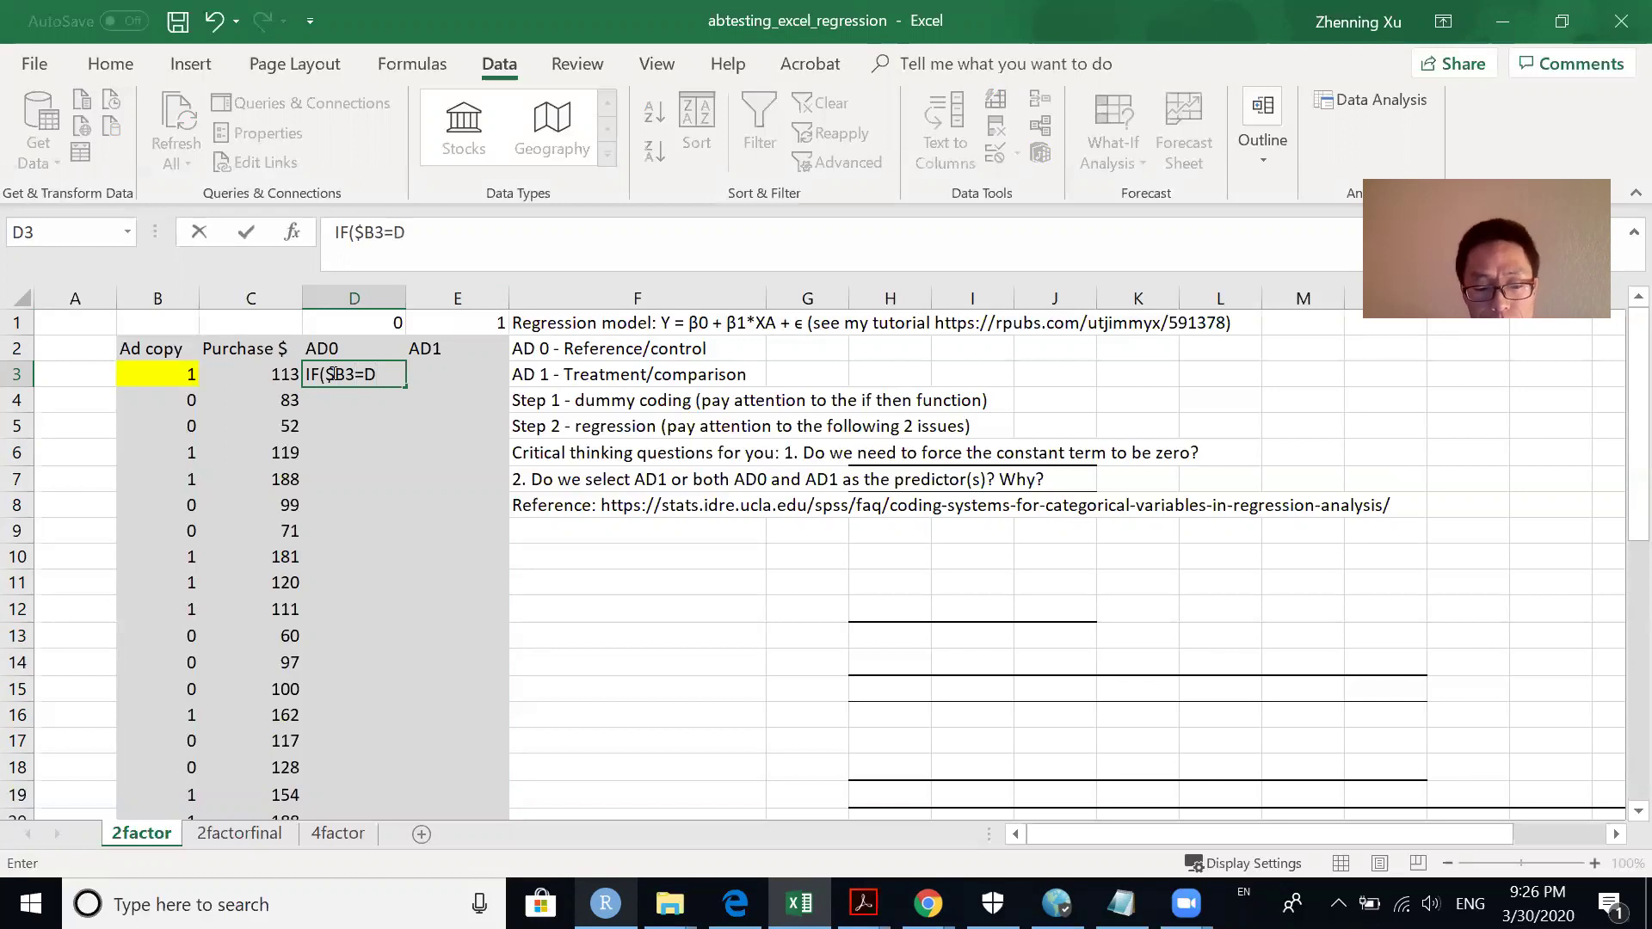
text($1)
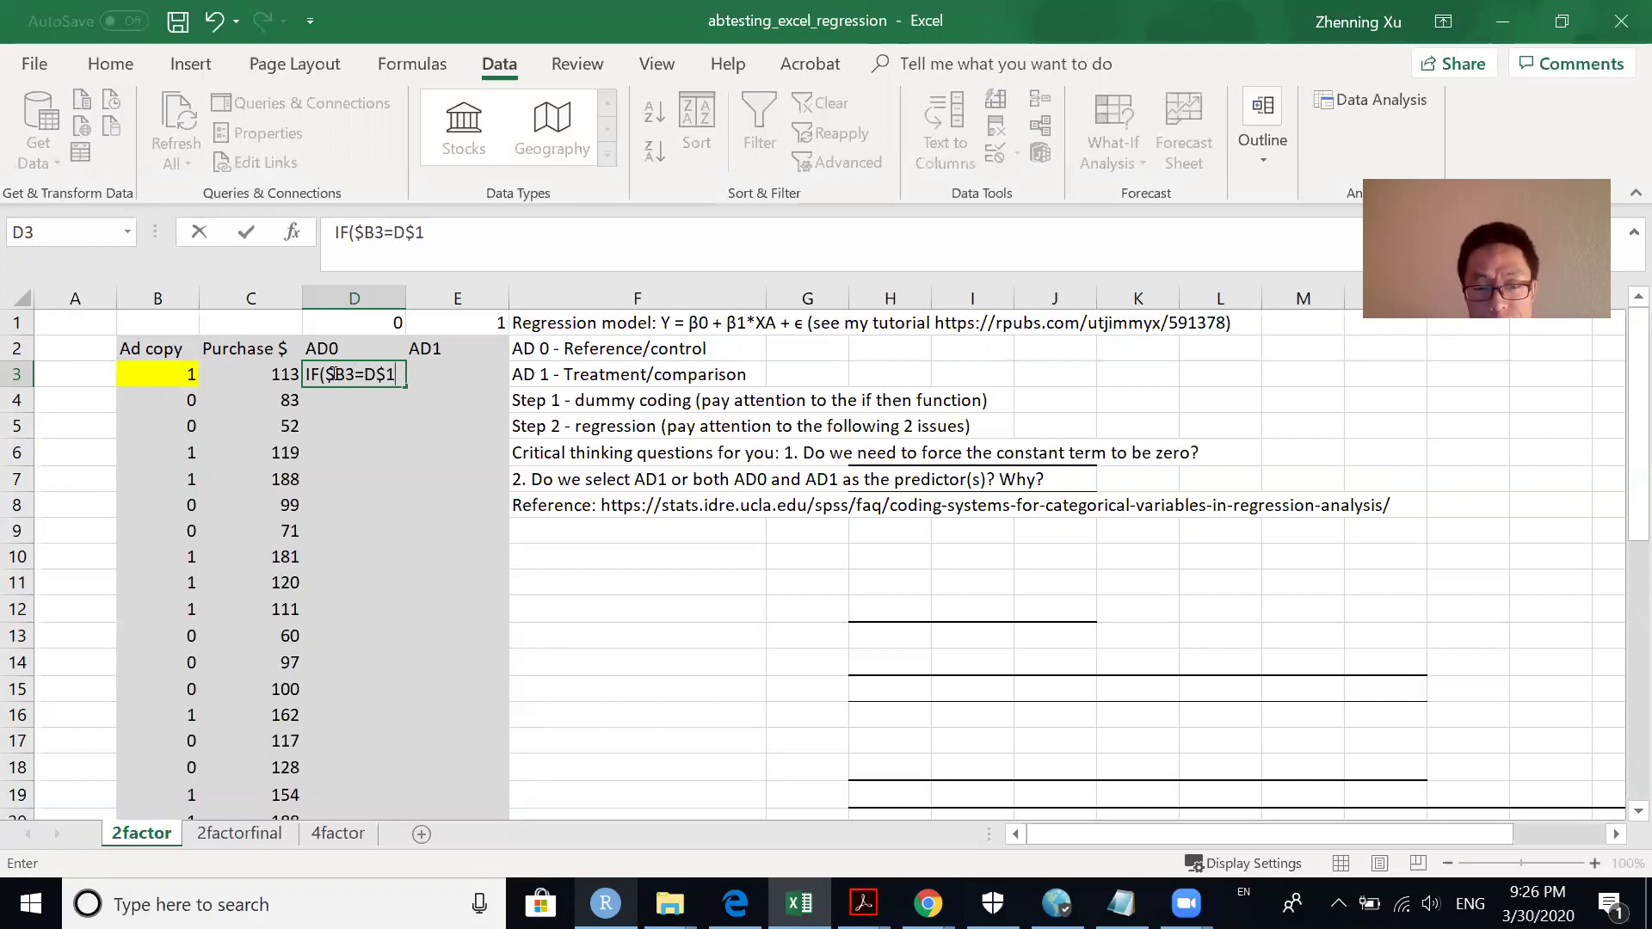
text(,)
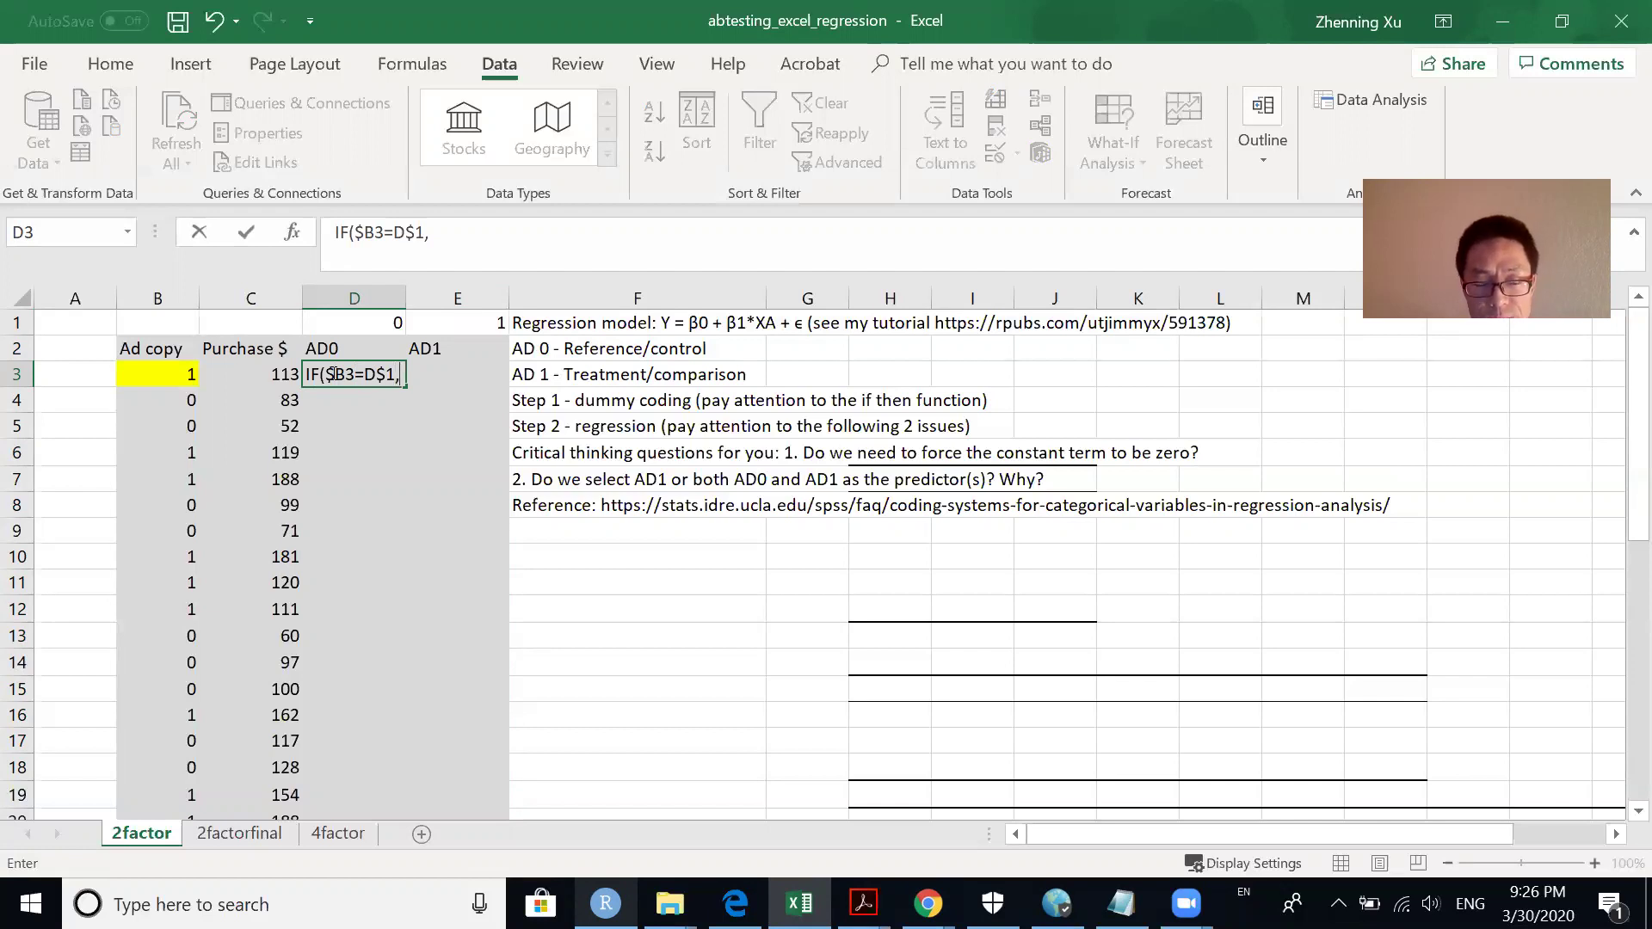
text( 1,)
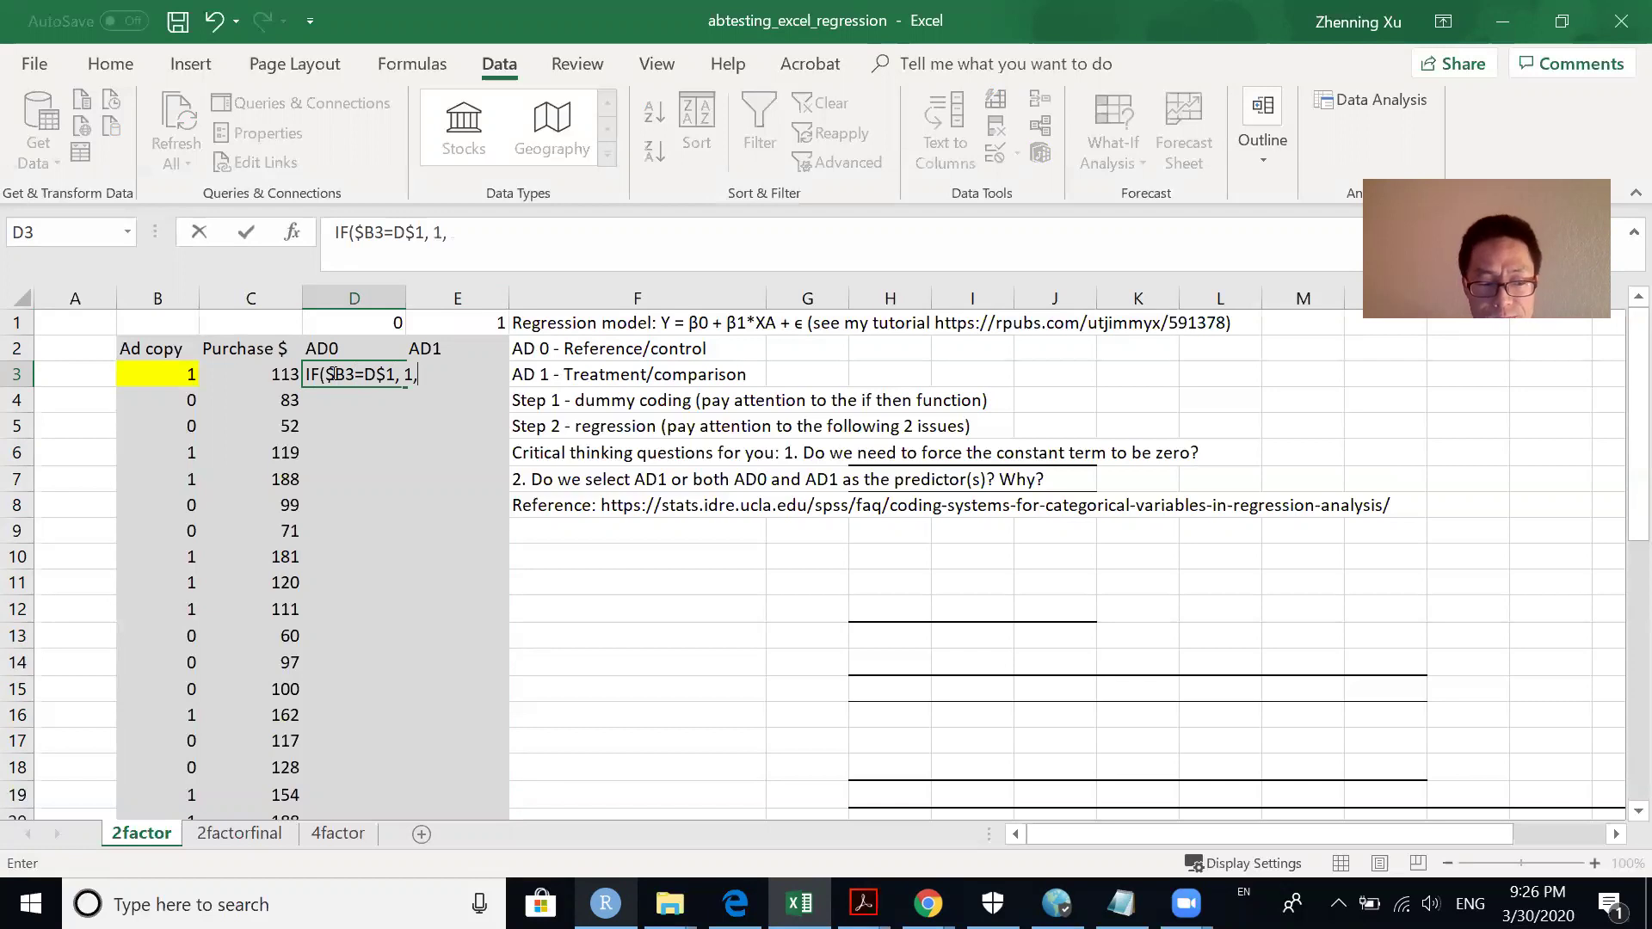
text(0)
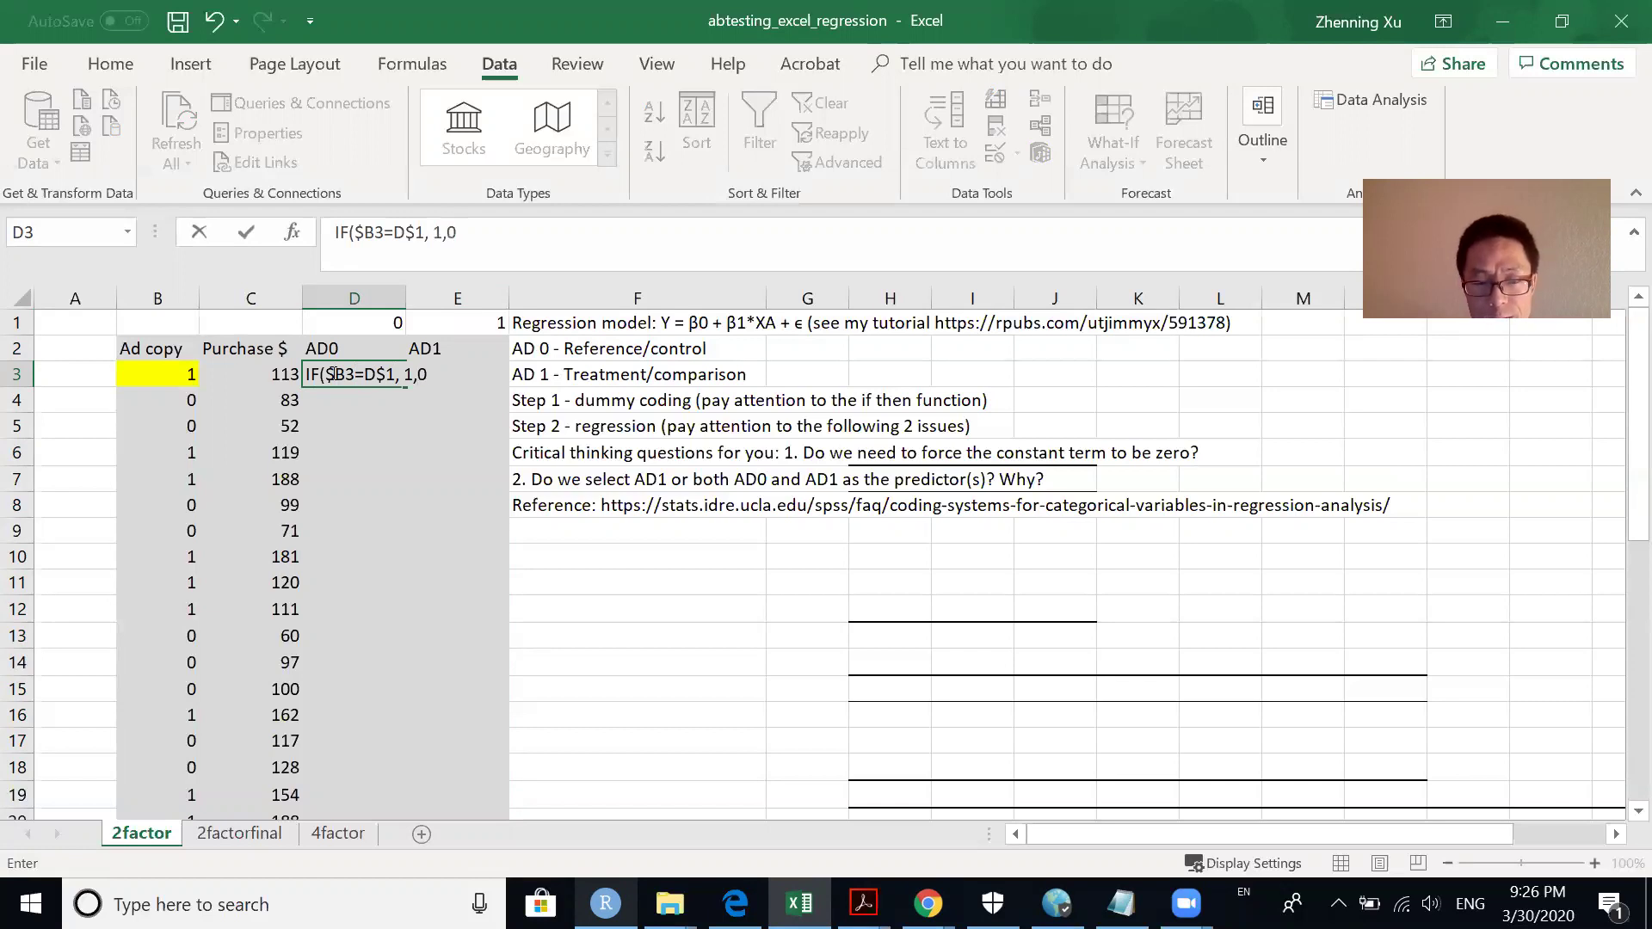
text())
key(Return)
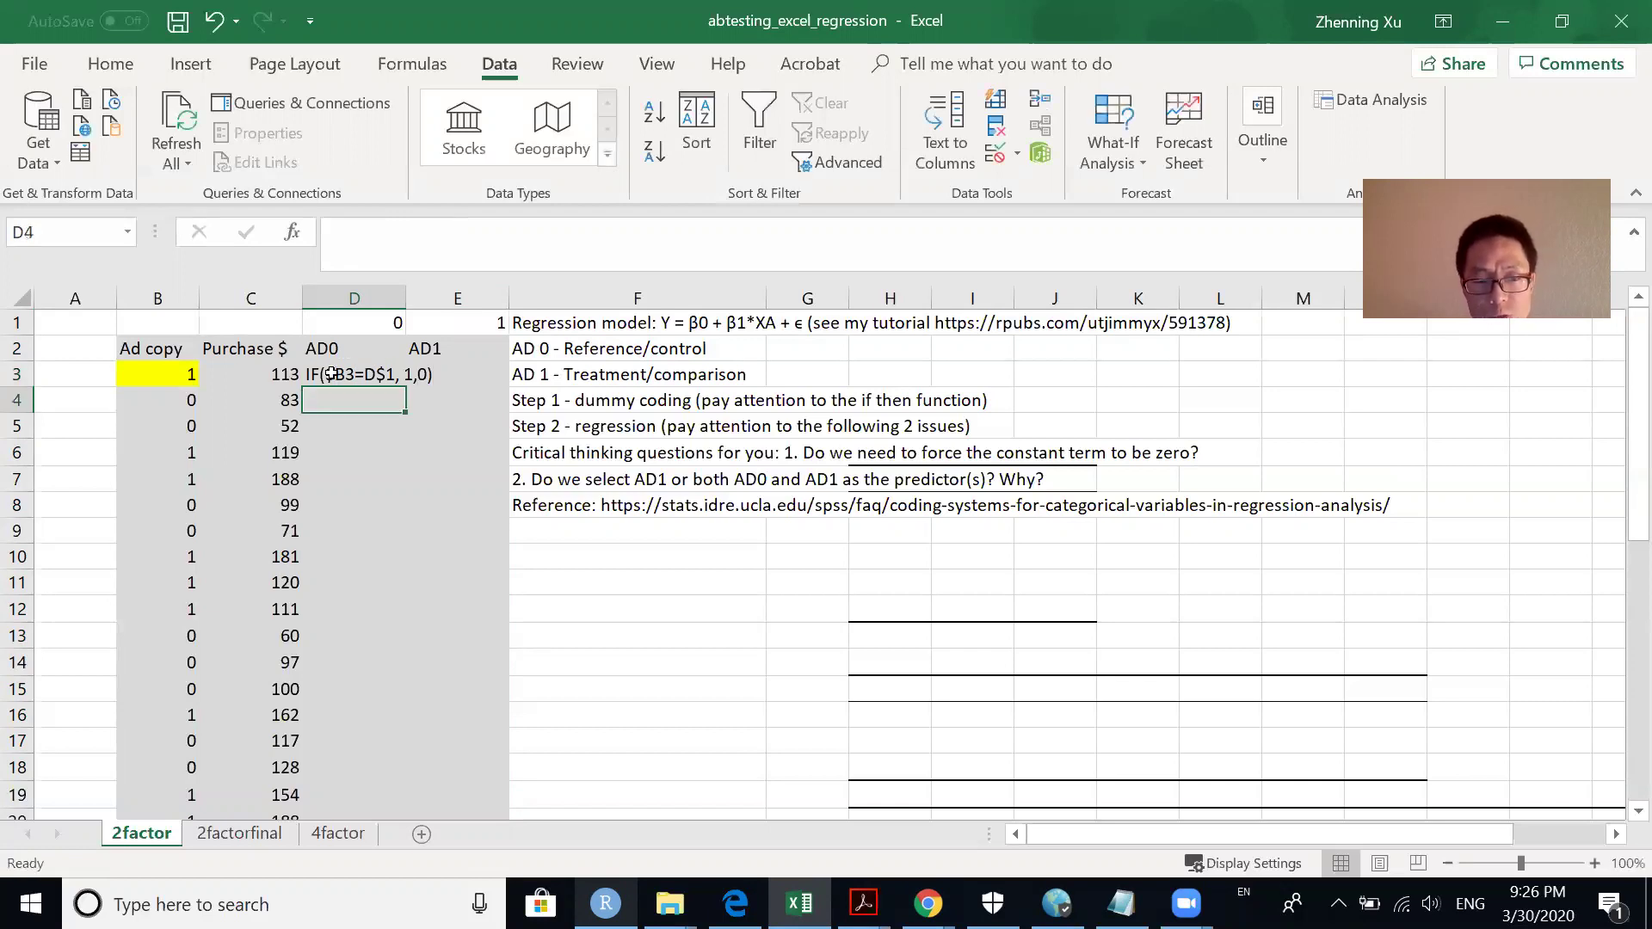
Turn the text in cell D3 into the working formula =IF($B3=D$1, 1,0)
click(304, 373)
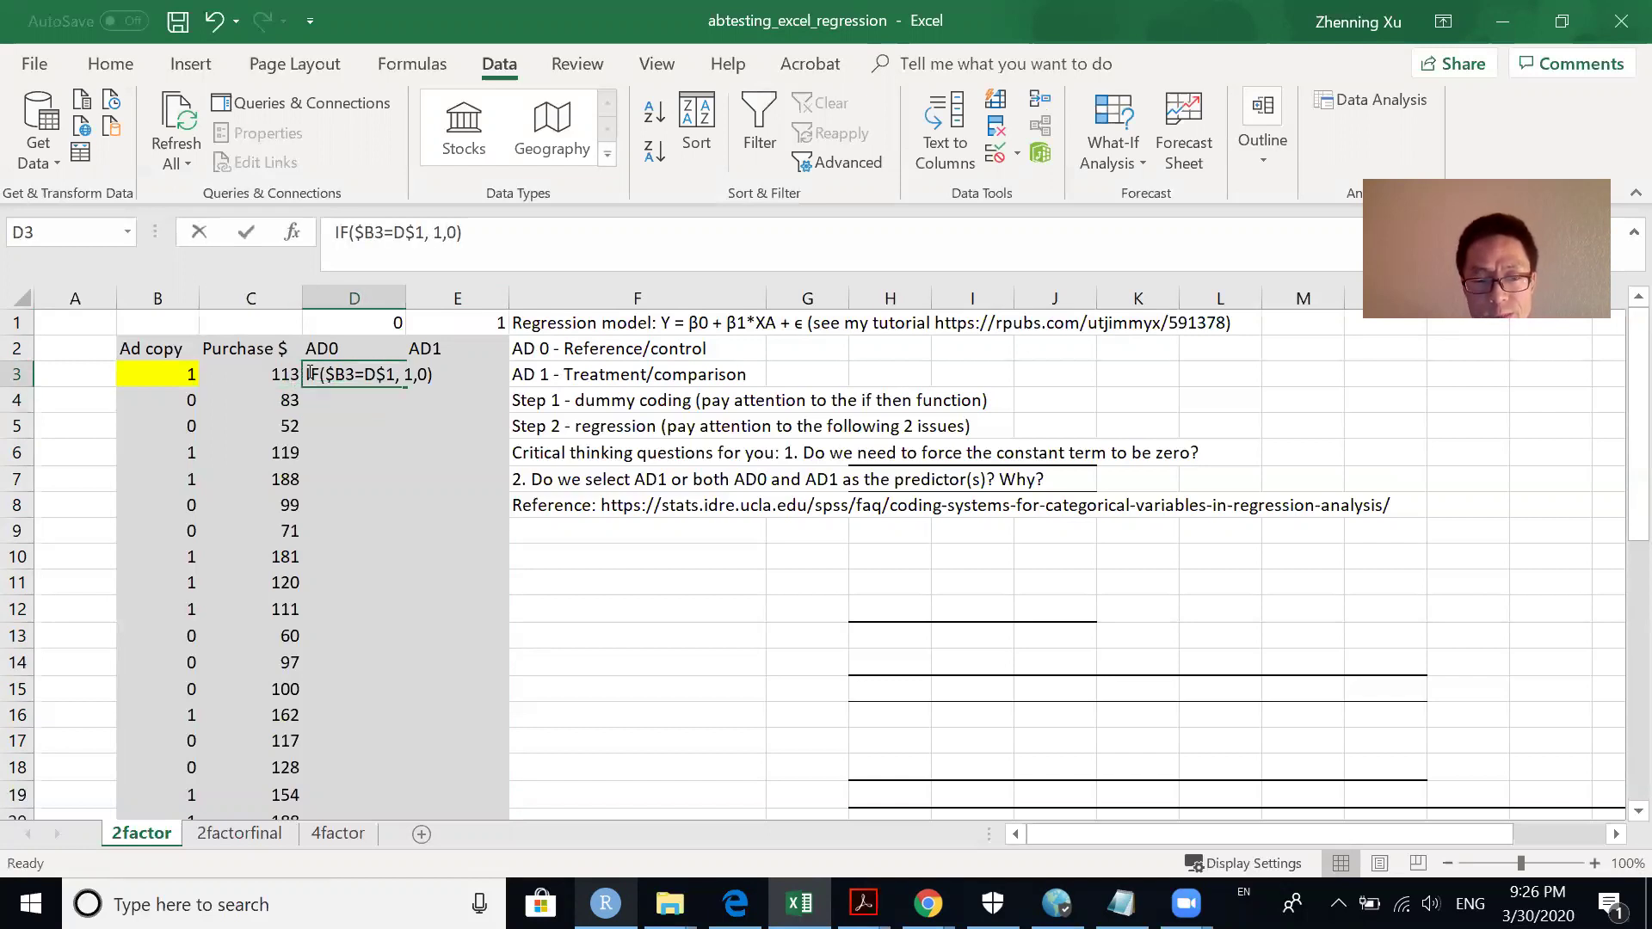
double_click(307, 373)
text(=)
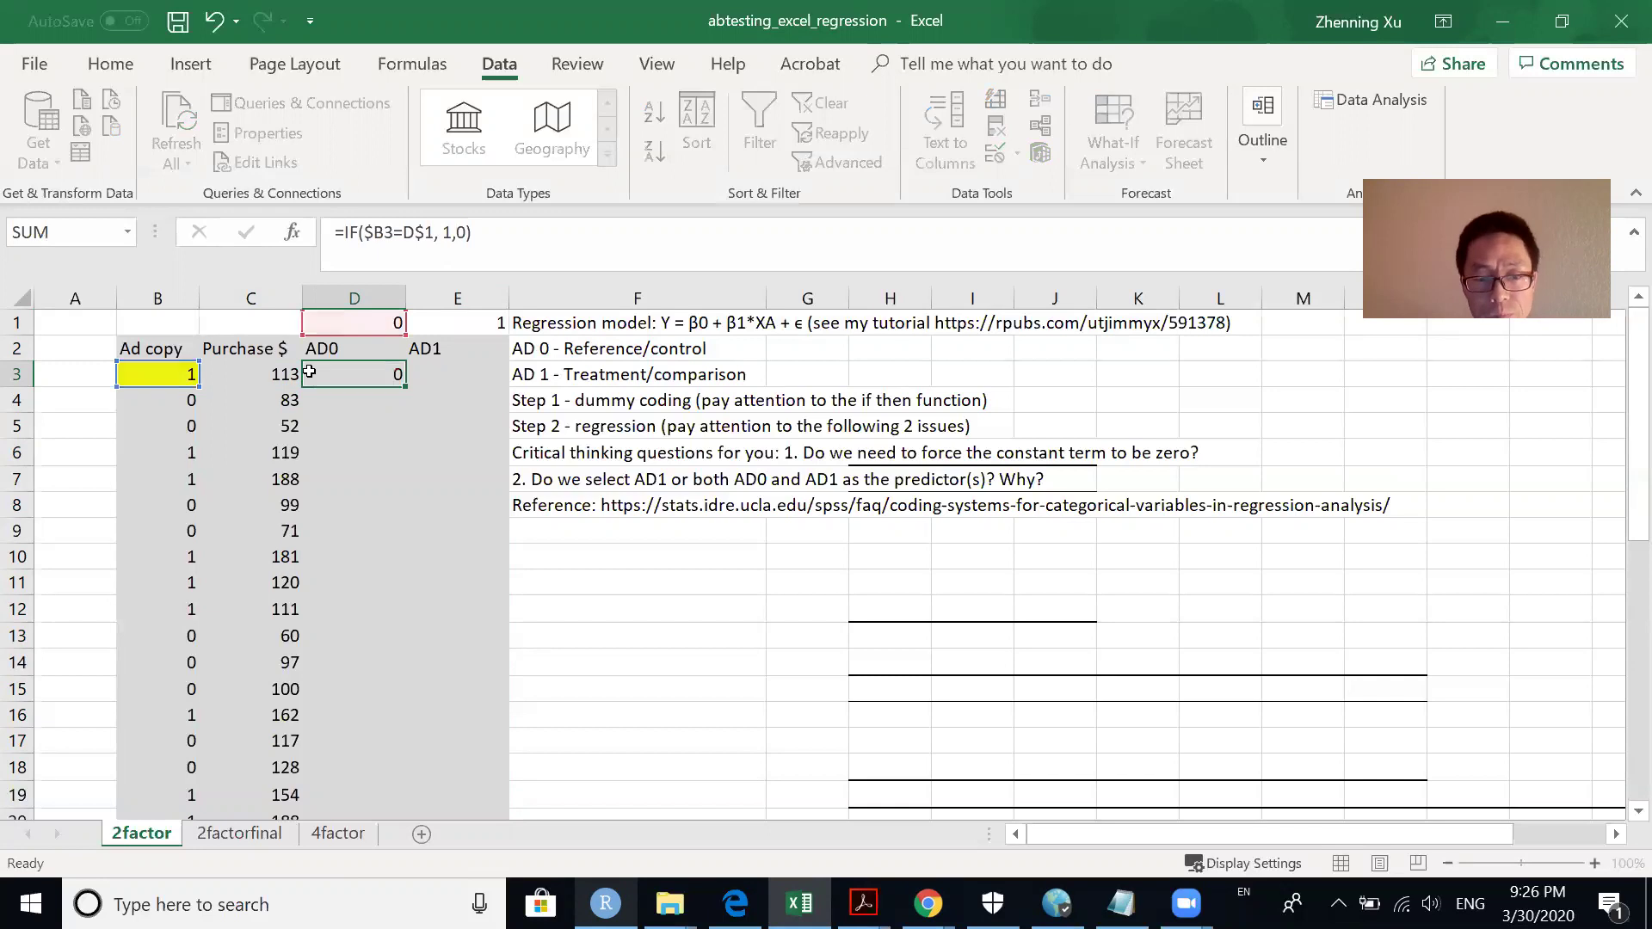
key(Return)
Fill the D3 formula down the AD0 column to the last data row, row 40
click(391, 377)
drag(404, 387, 369, 773)
drag(1638, 758, 1629, 266)
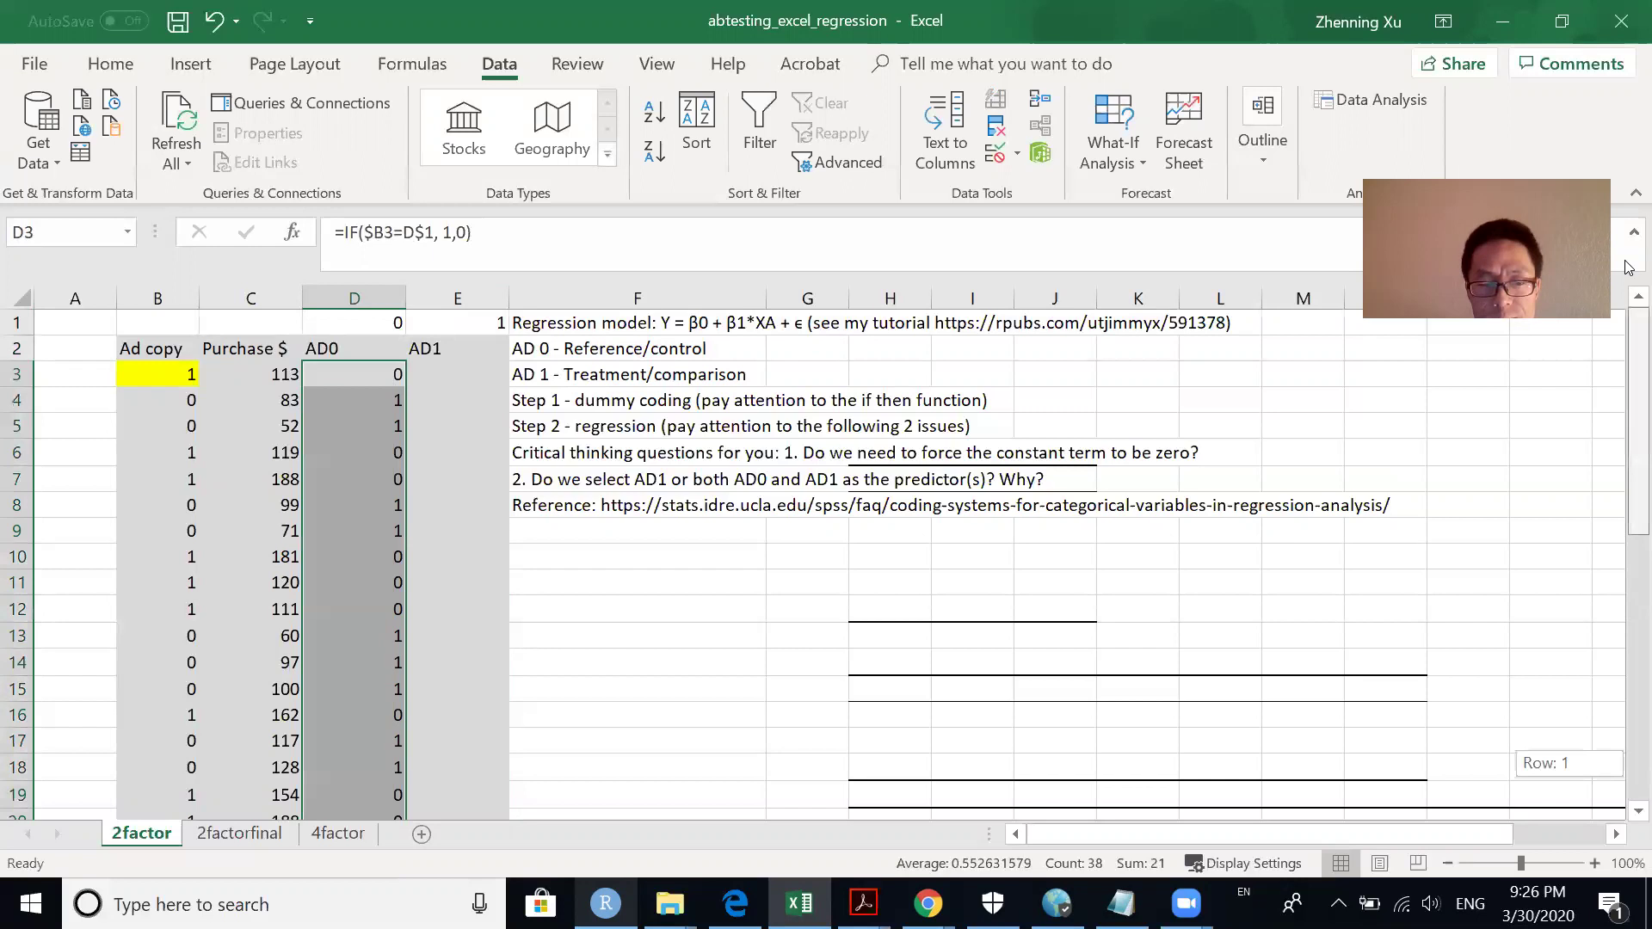
Copy the D3 formula across to cell E3 under AD1 and check its references to $B3 and E$1
double_click(384, 376)
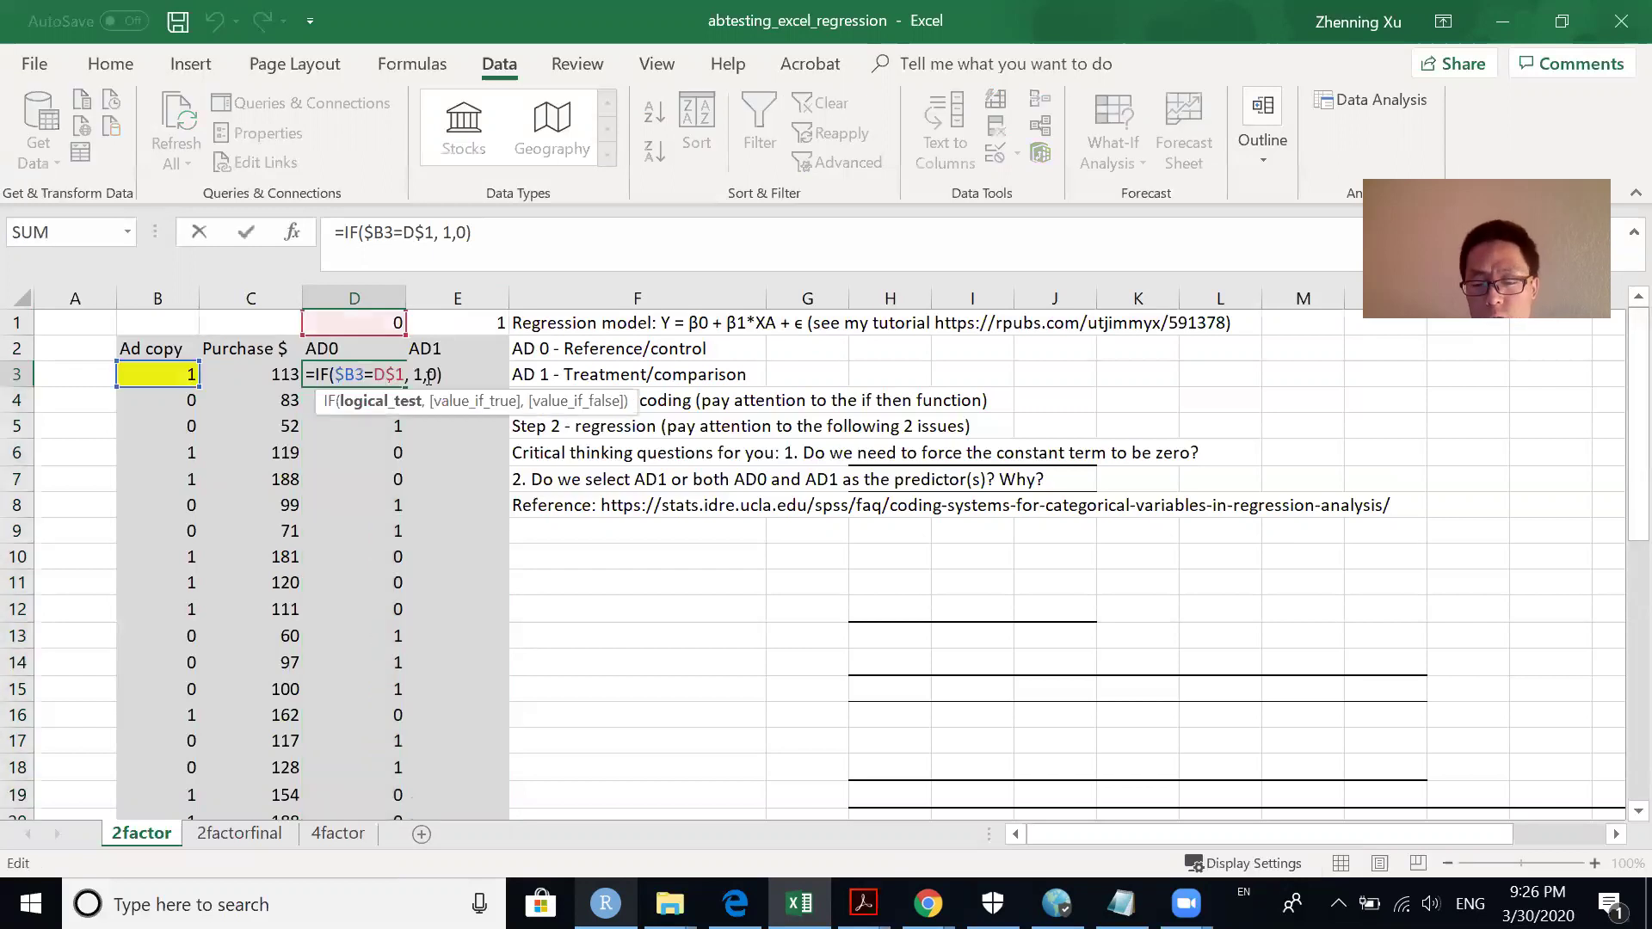
key(Return)
click(373, 375)
drag(405, 390, 445, 376)
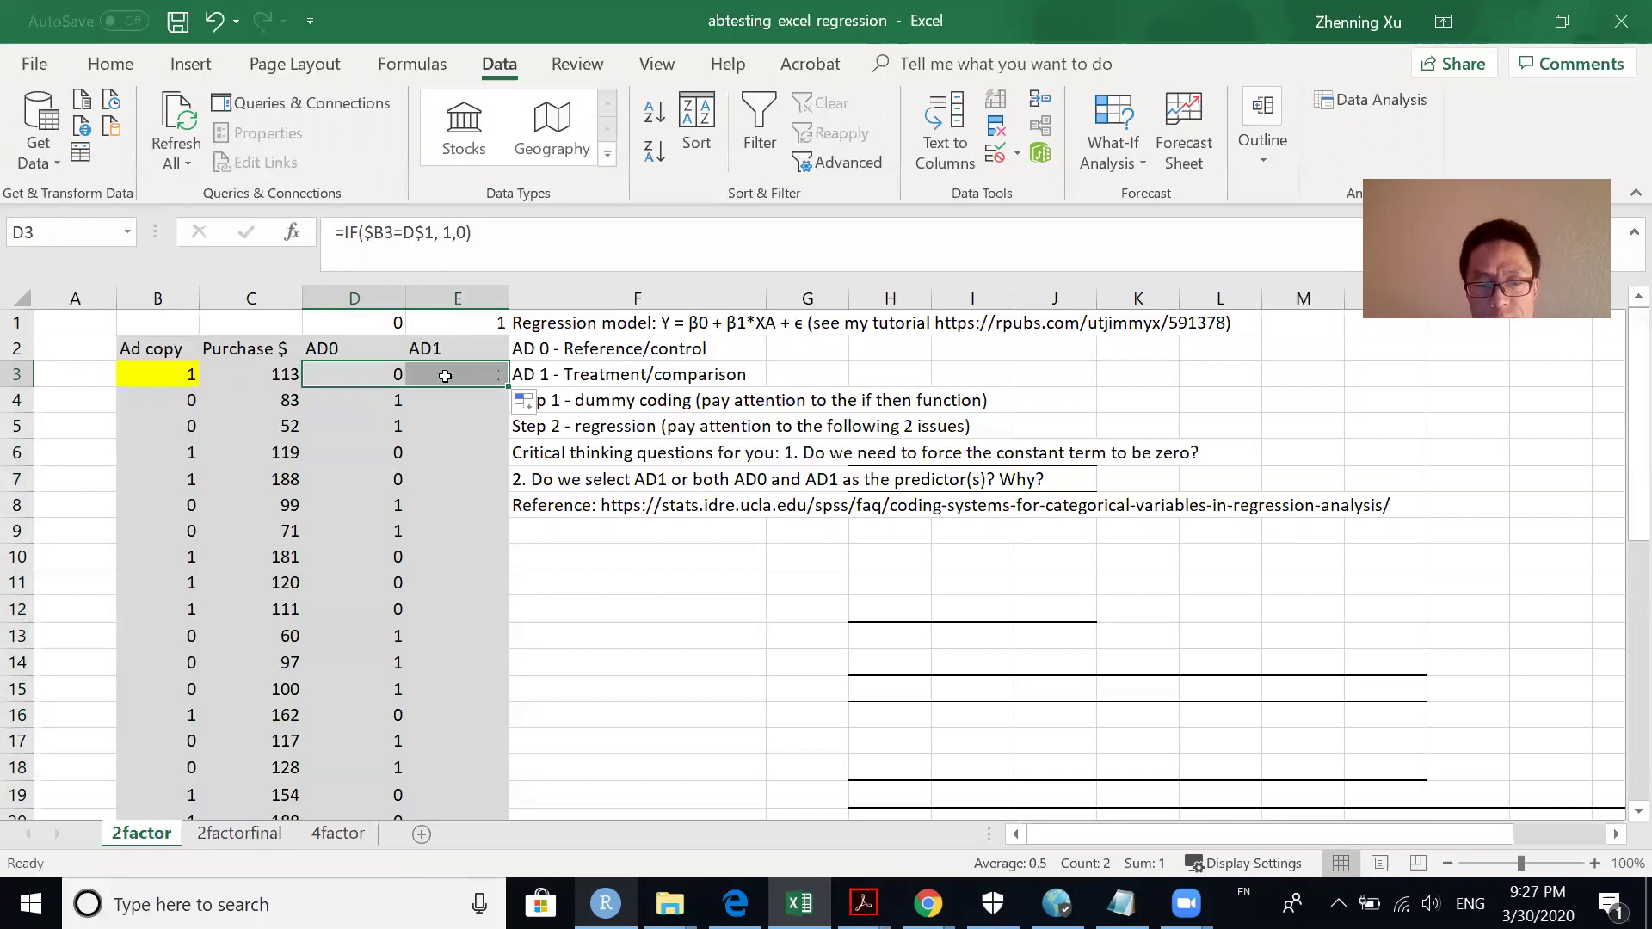
click(446, 375)
double_click(446, 375)
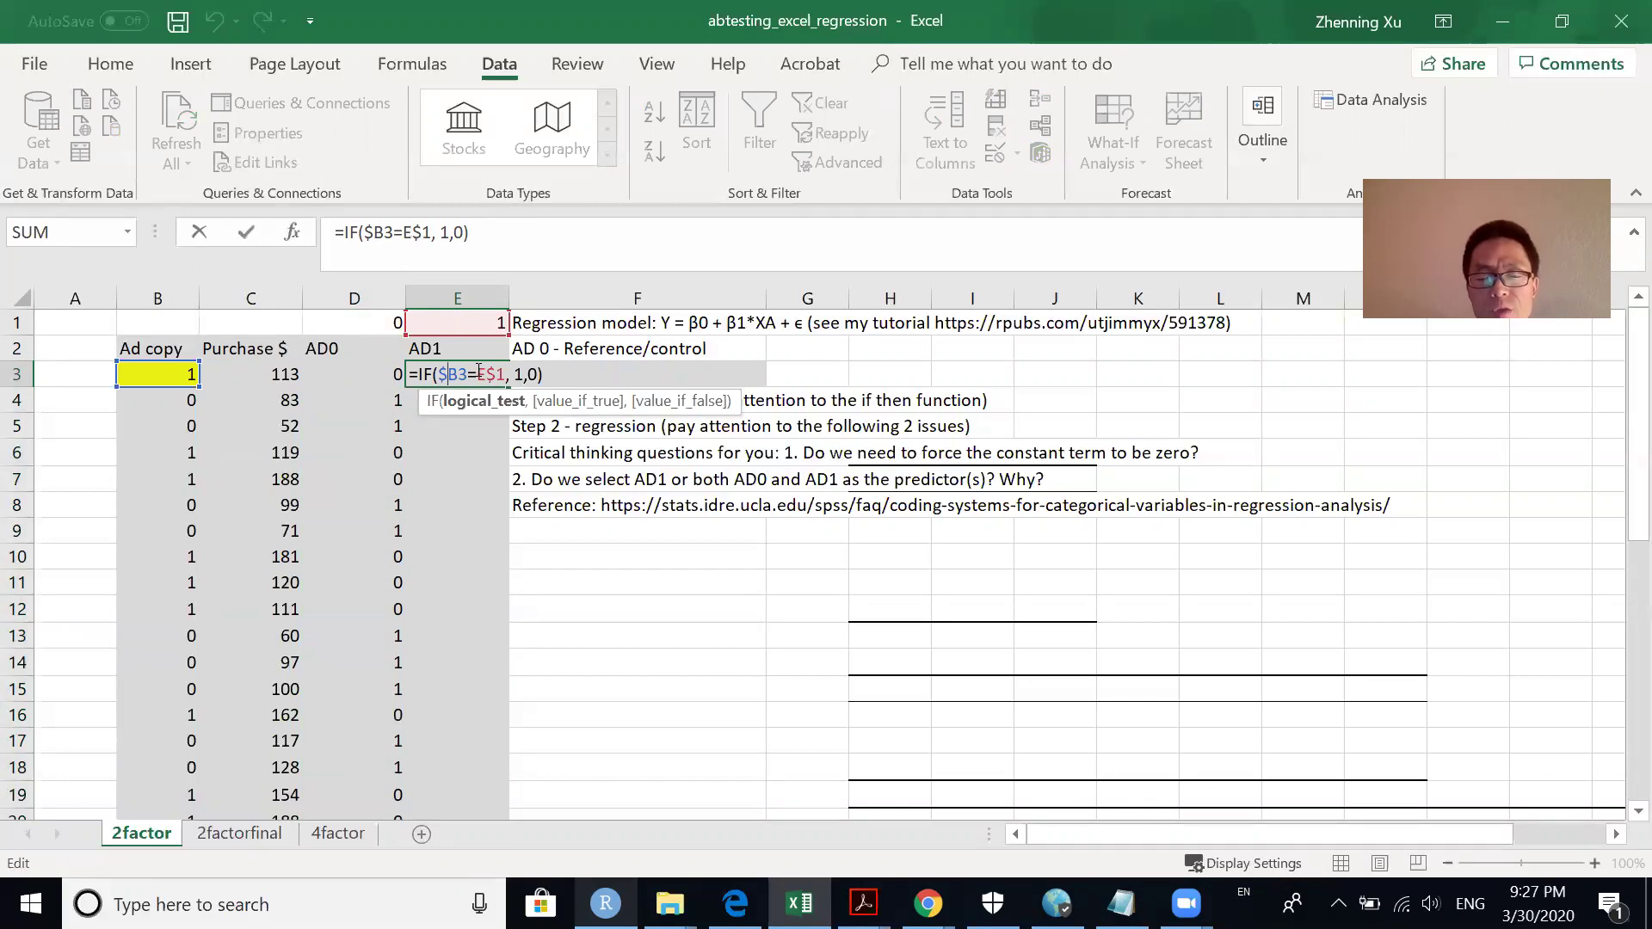
key(Return)
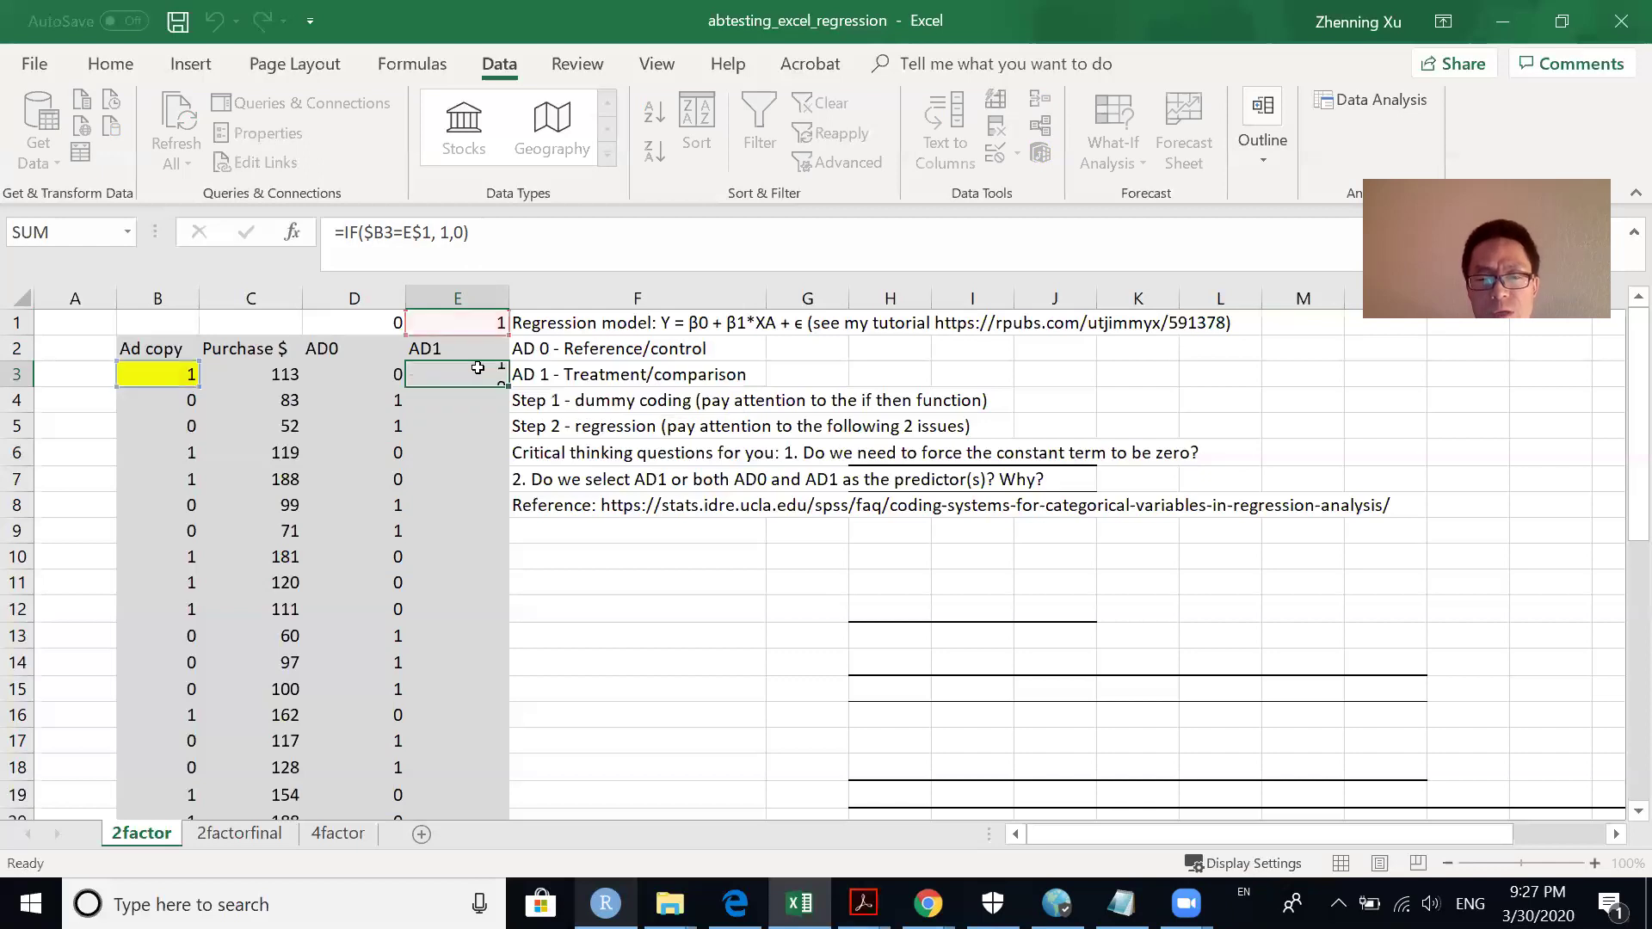
Fill the E3 formula down the AD1 column to the last data row, row 40
click(483, 370)
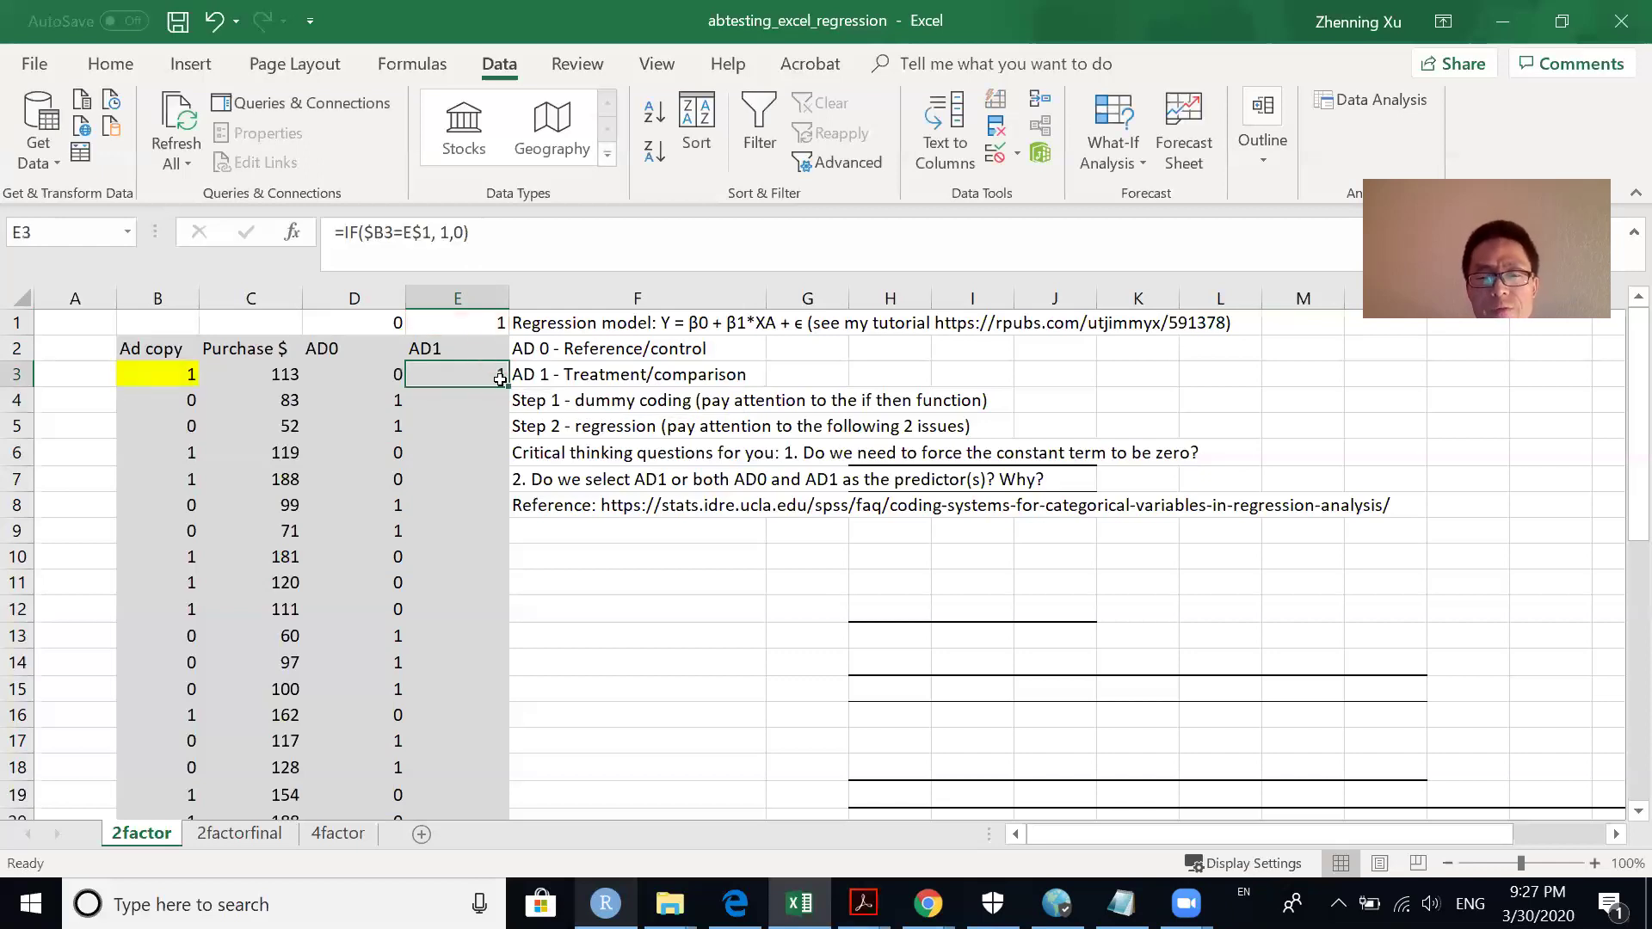
drag(507, 388, 465, 771)
scroll(465, 771, up, 6)
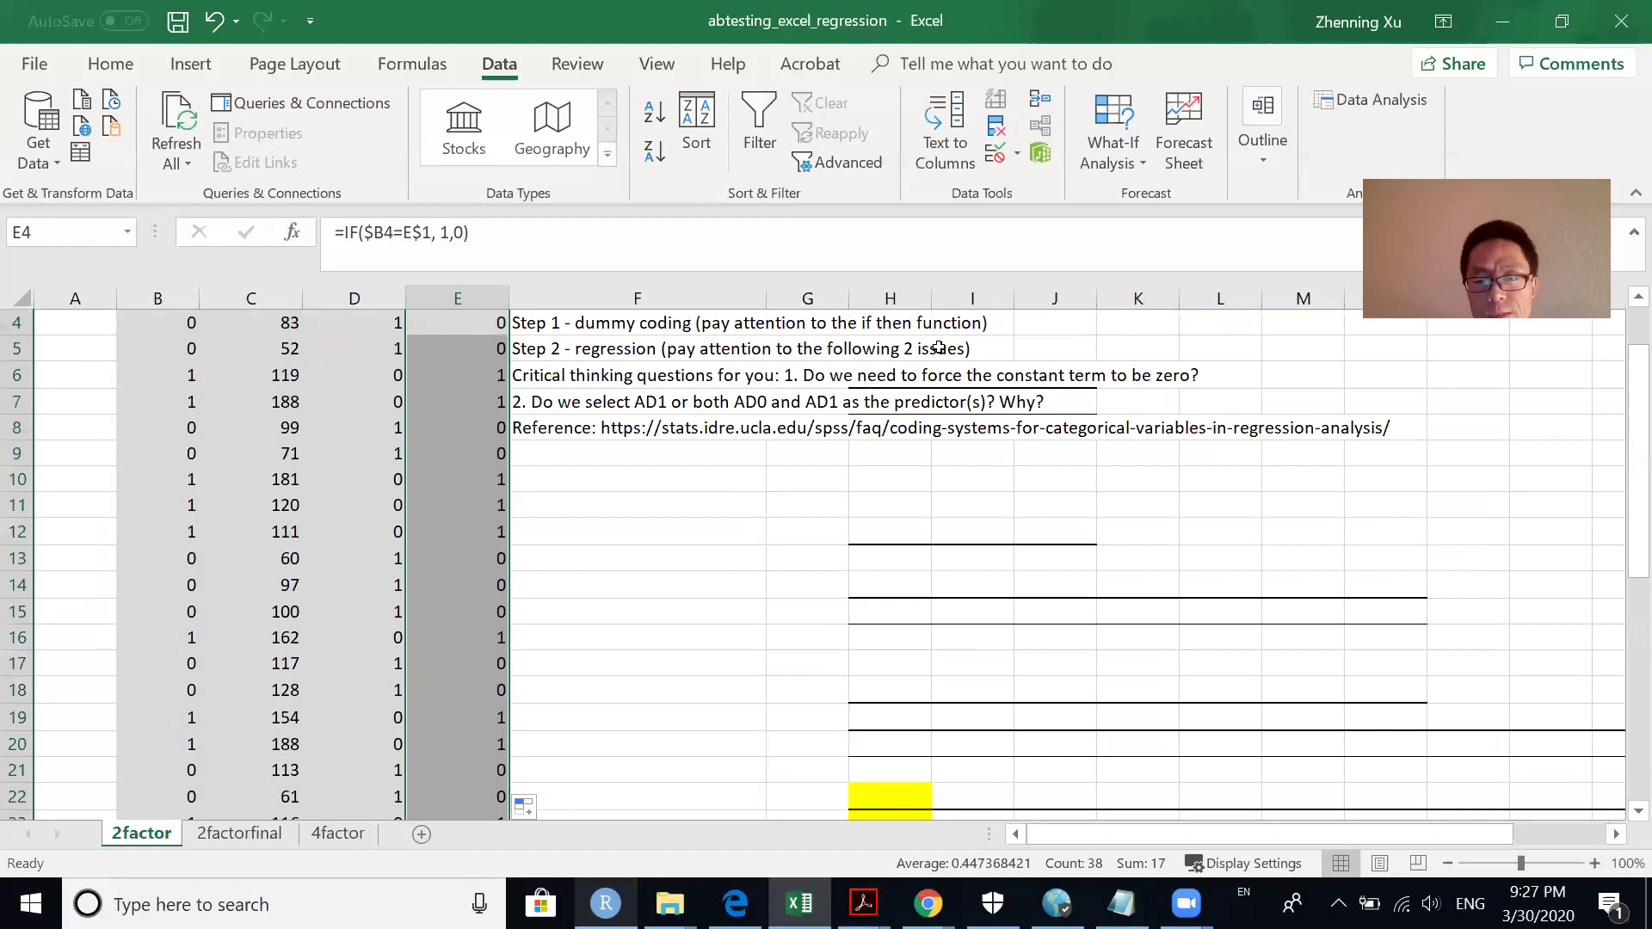
drag(1631, 486, 1628, 372)
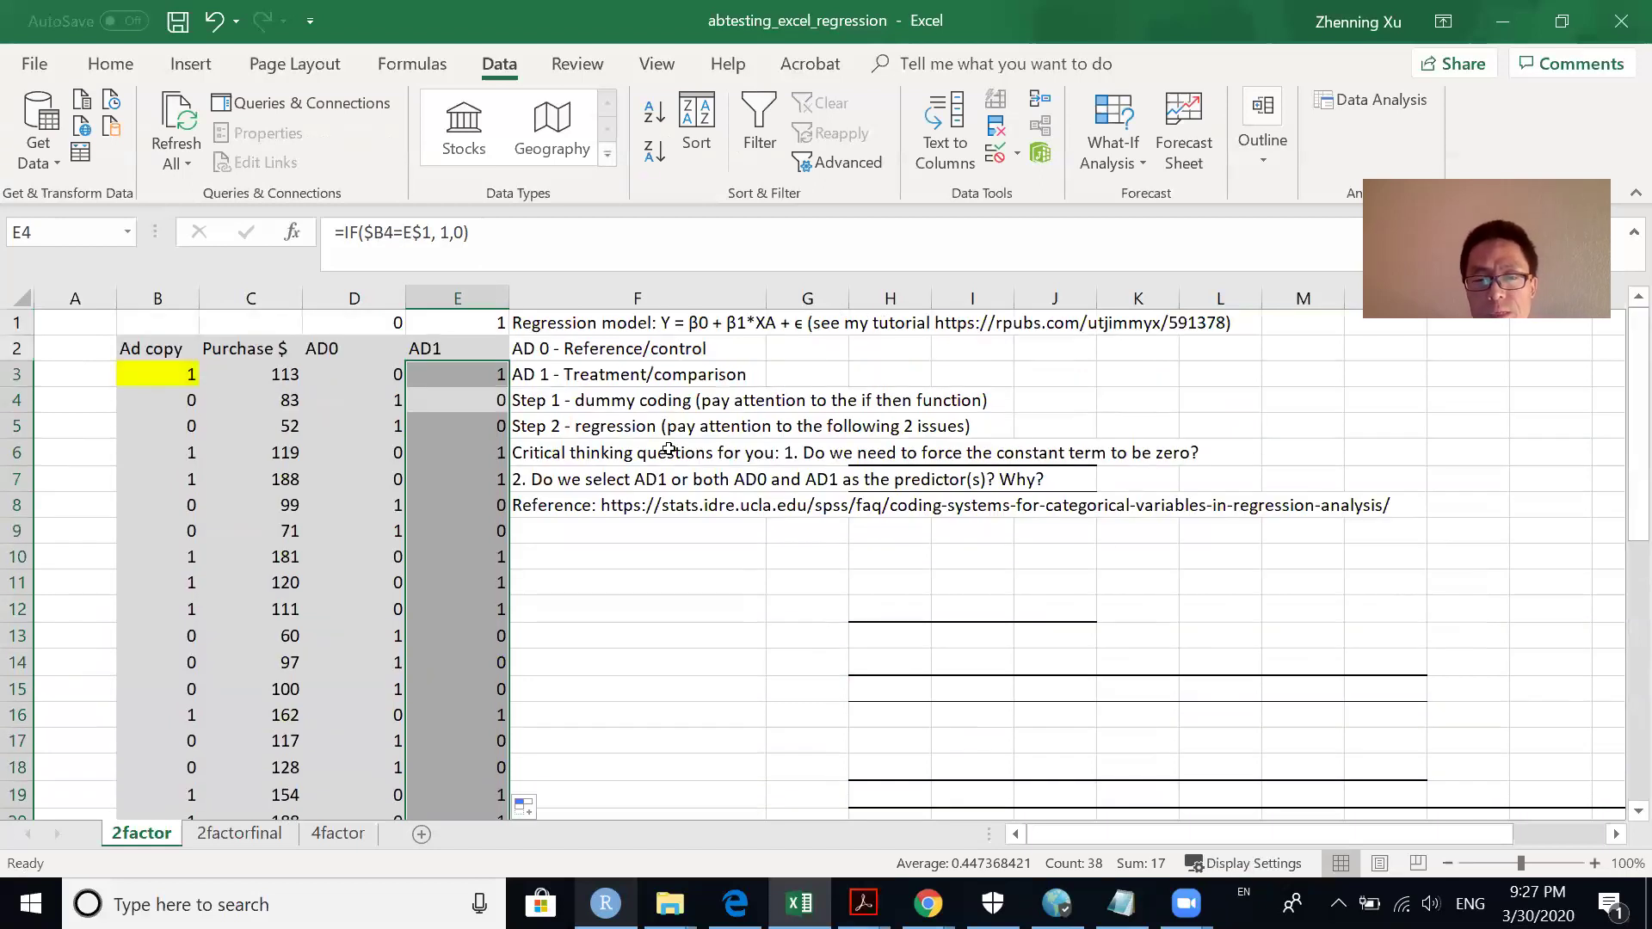
Open the Regression tool from the Data Analysis tools to begin the regression step
click(621, 447)
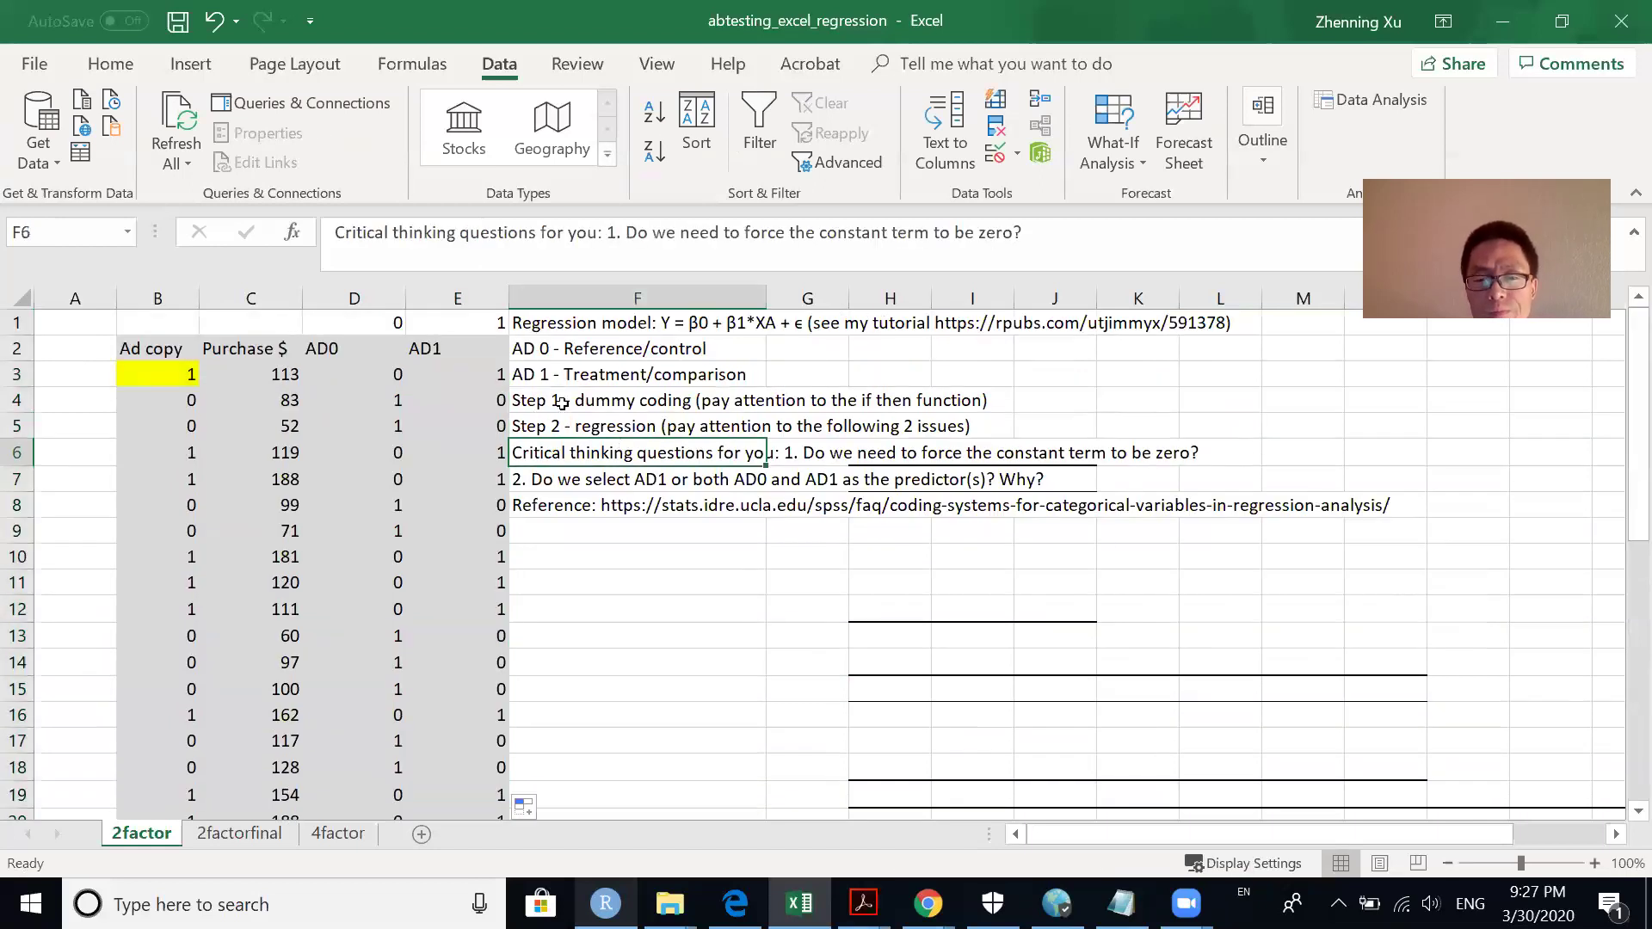
click(562, 403)
click(551, 426)
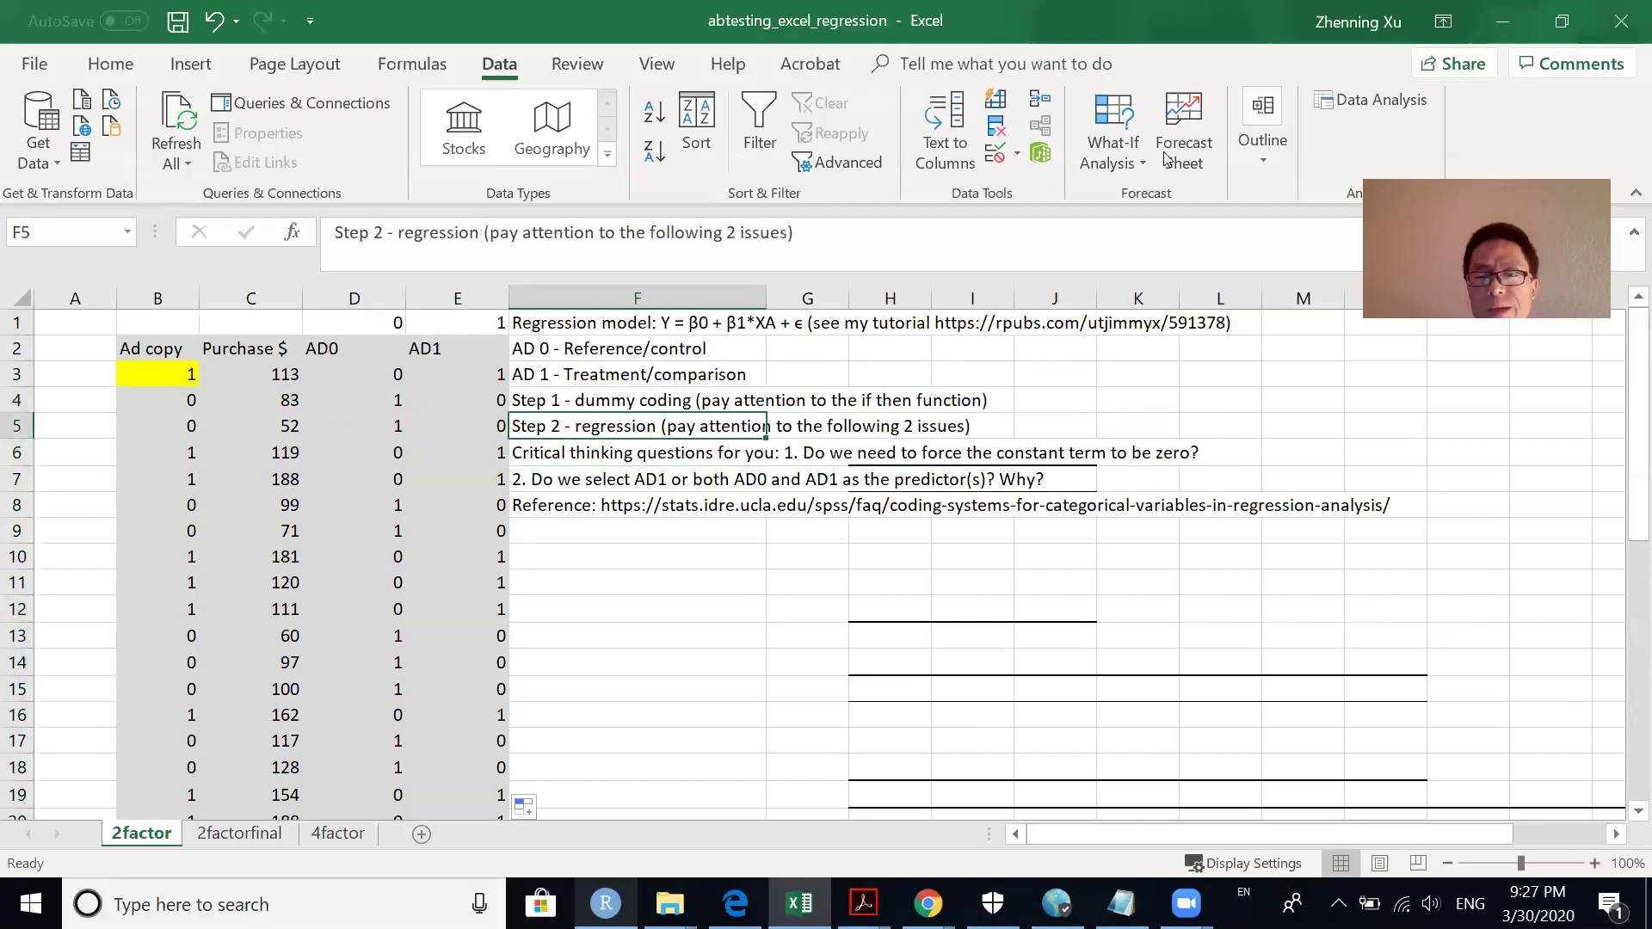
click(1358, 97)
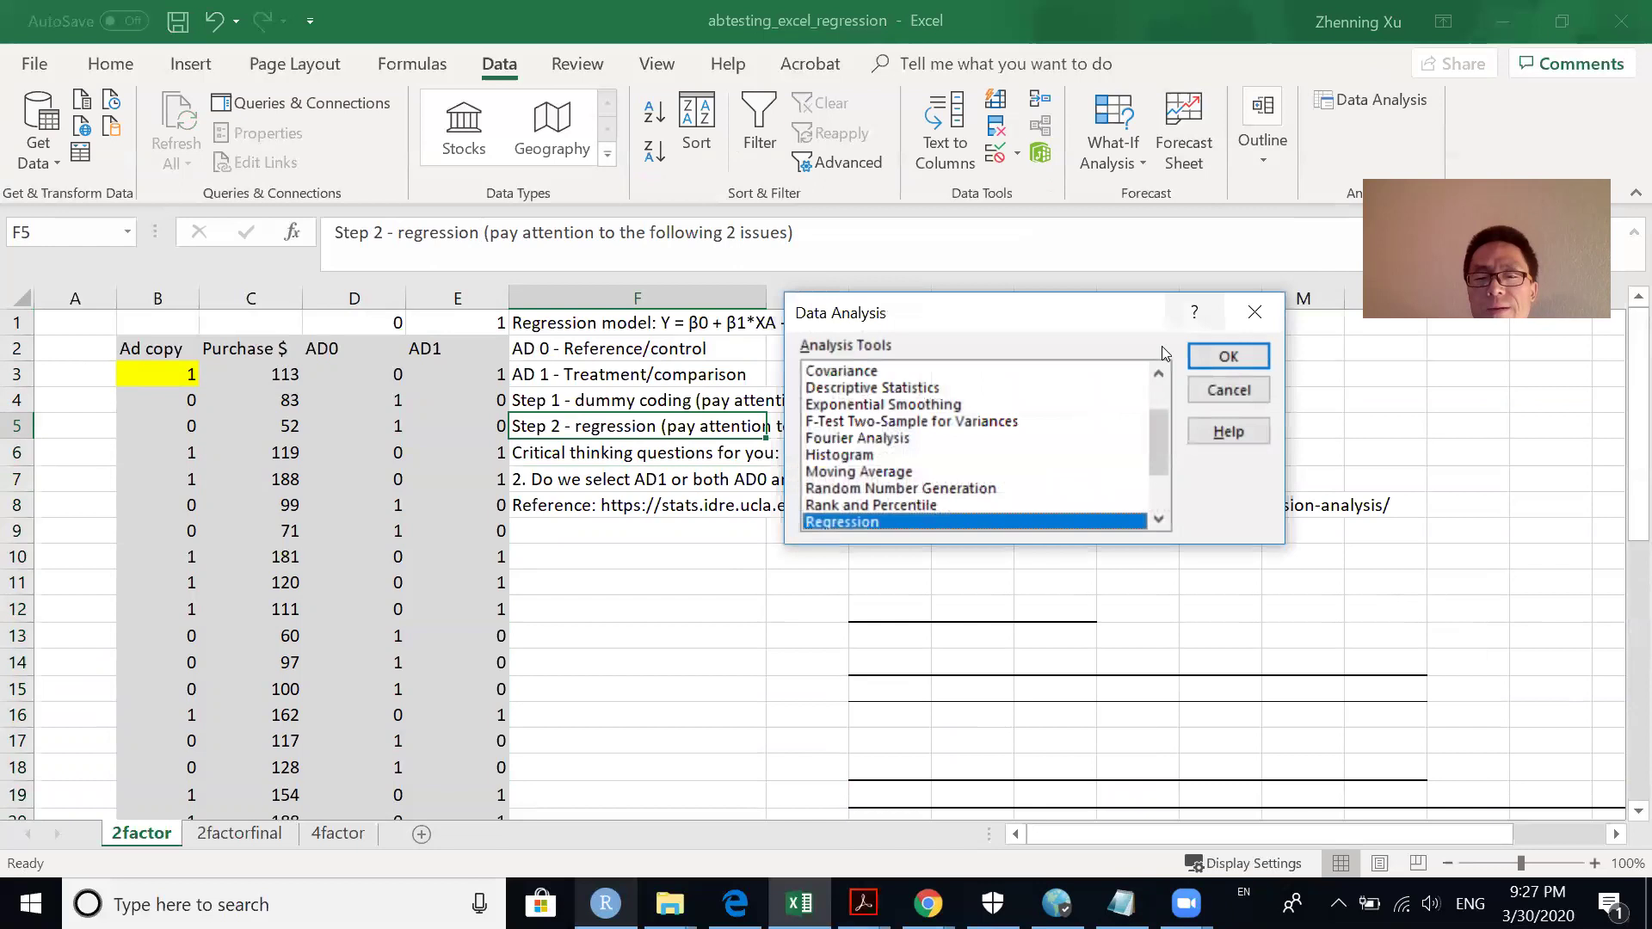
click(1230, 356)
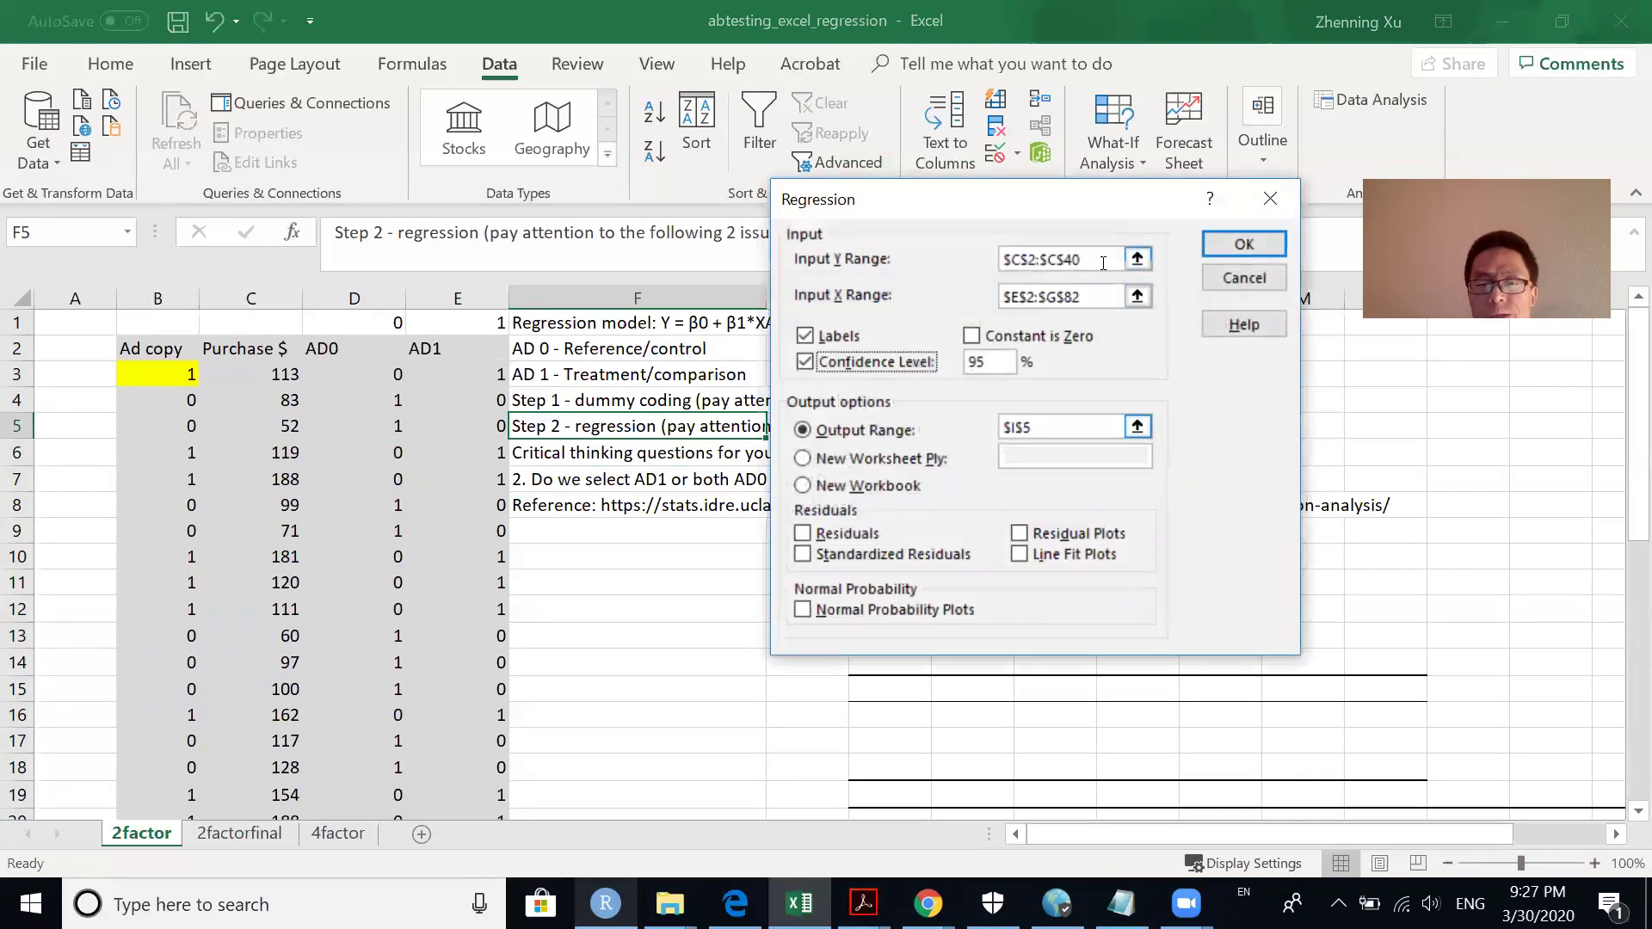
Clear both regression input ranges and set the X range to the AD1 column, $E$2:$E$40
drag(1103, 263, 947, 244)
key(BackSpace)
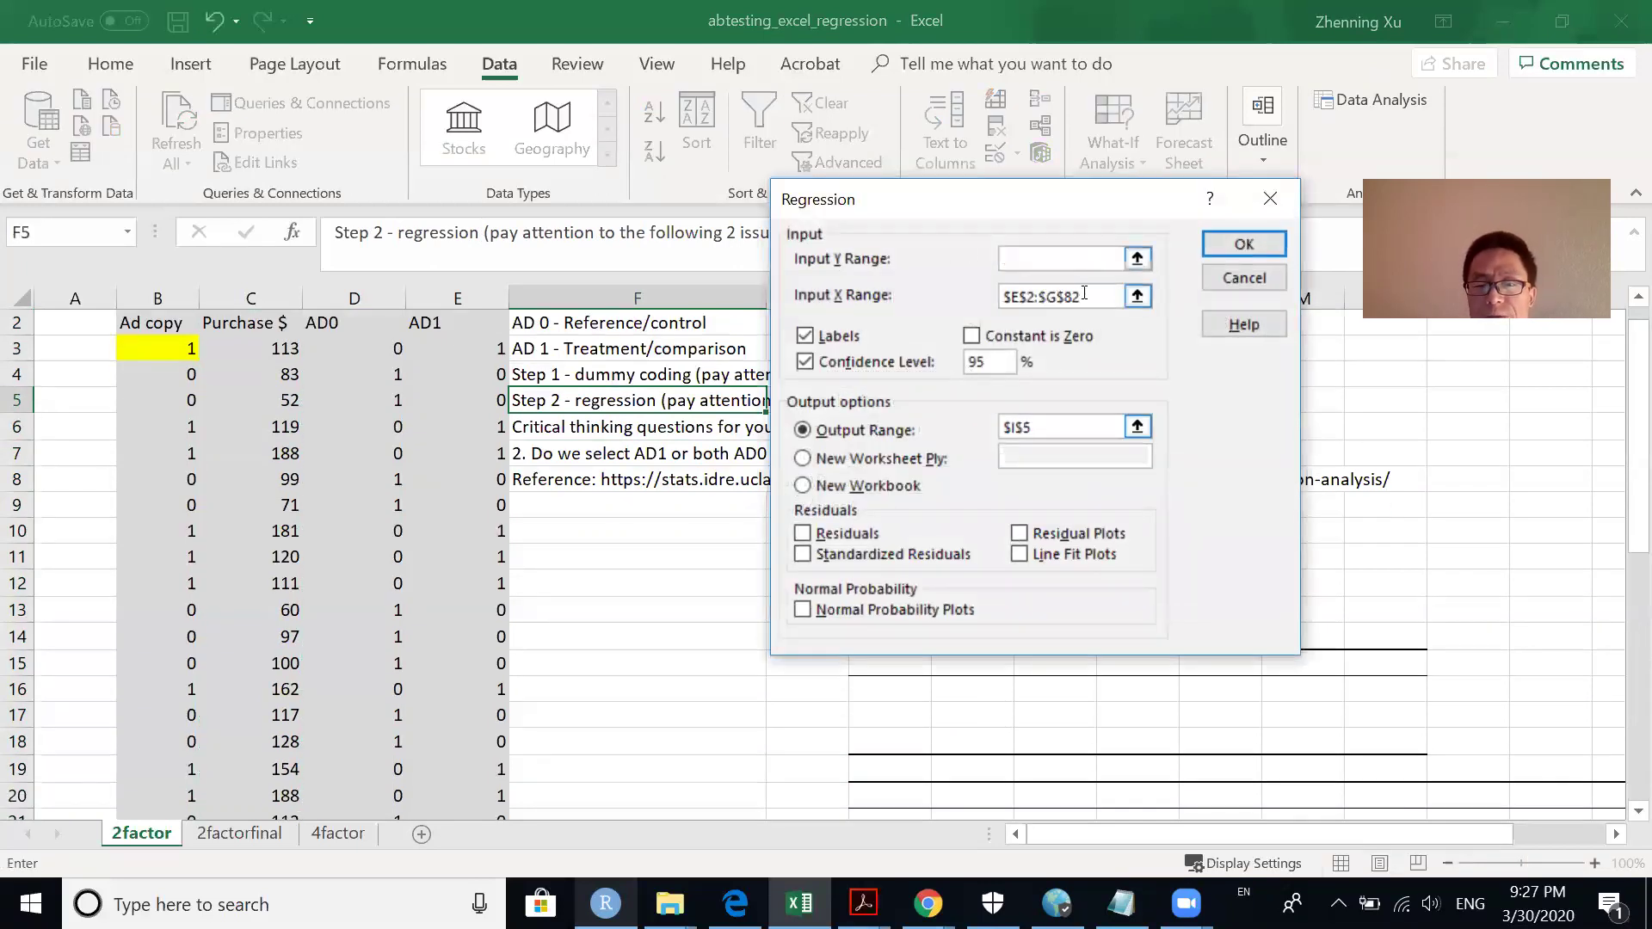
drag(1084, 294, 1003, 295)
key(BackSpace)
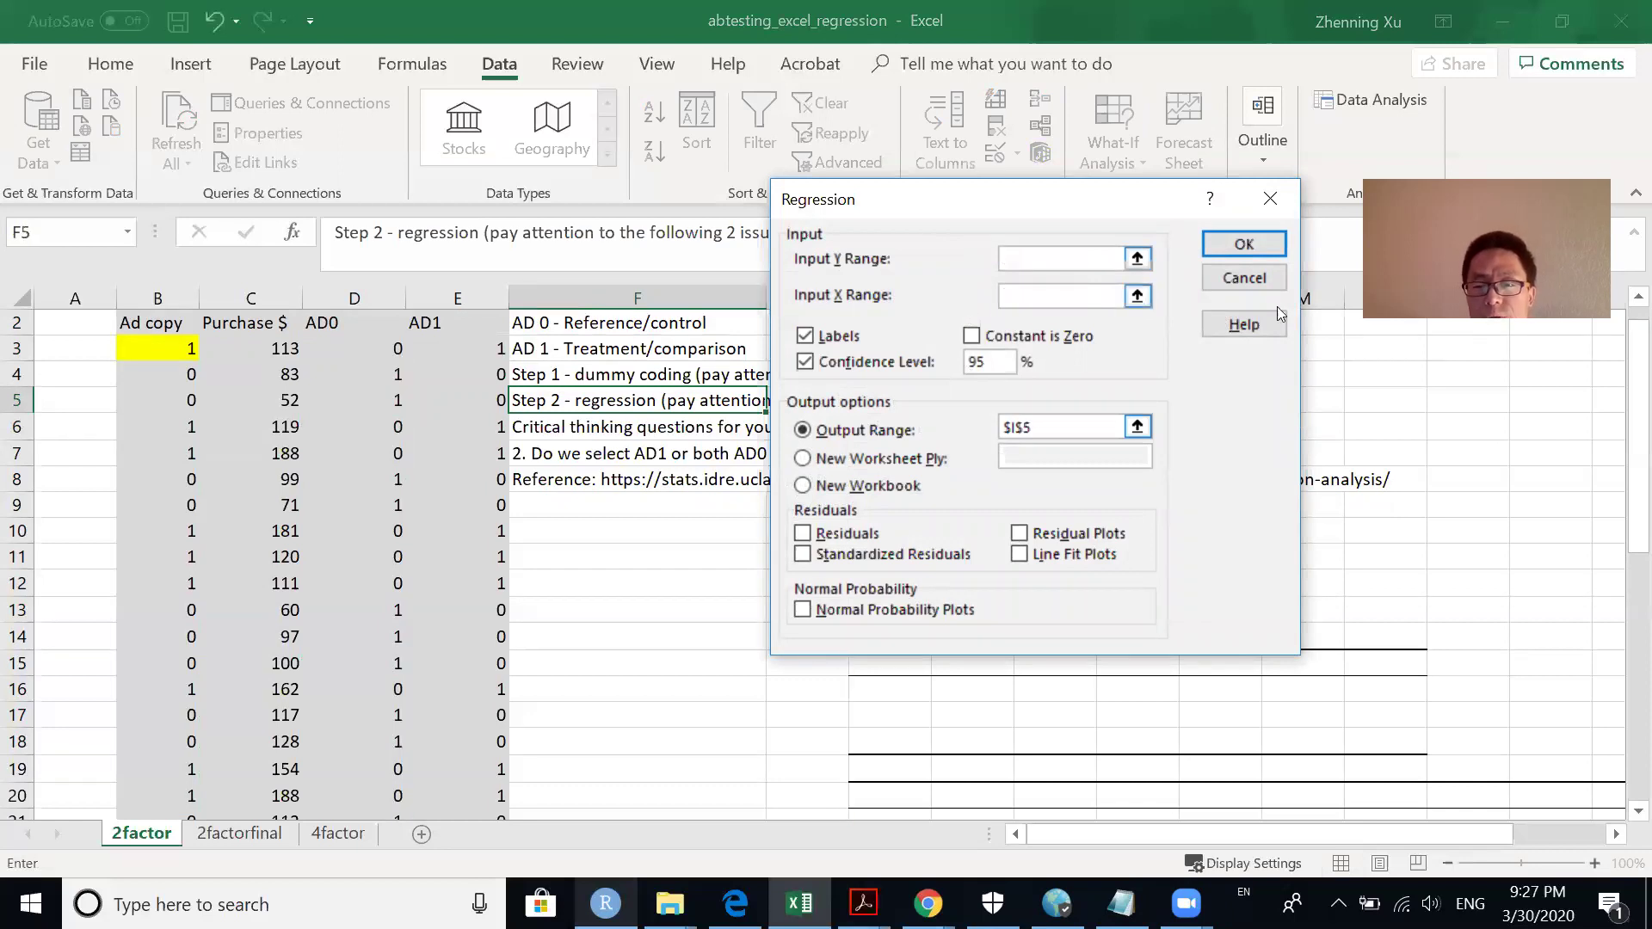
scroll(435, 369, up, 1)
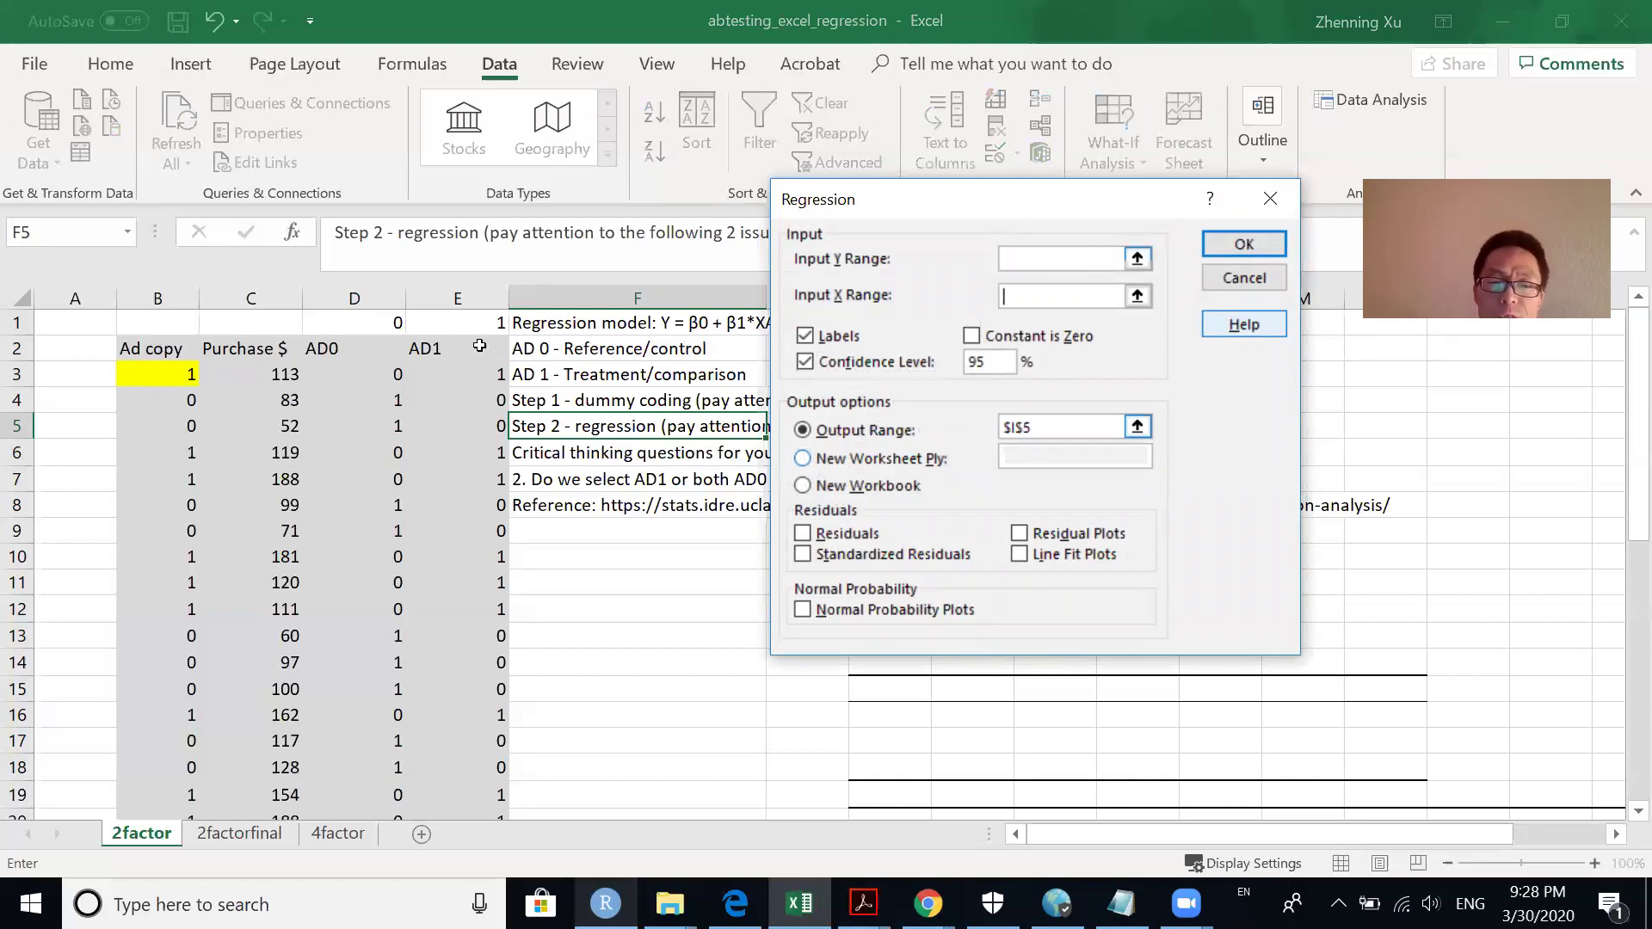
drag(480, 345, 482, 762)
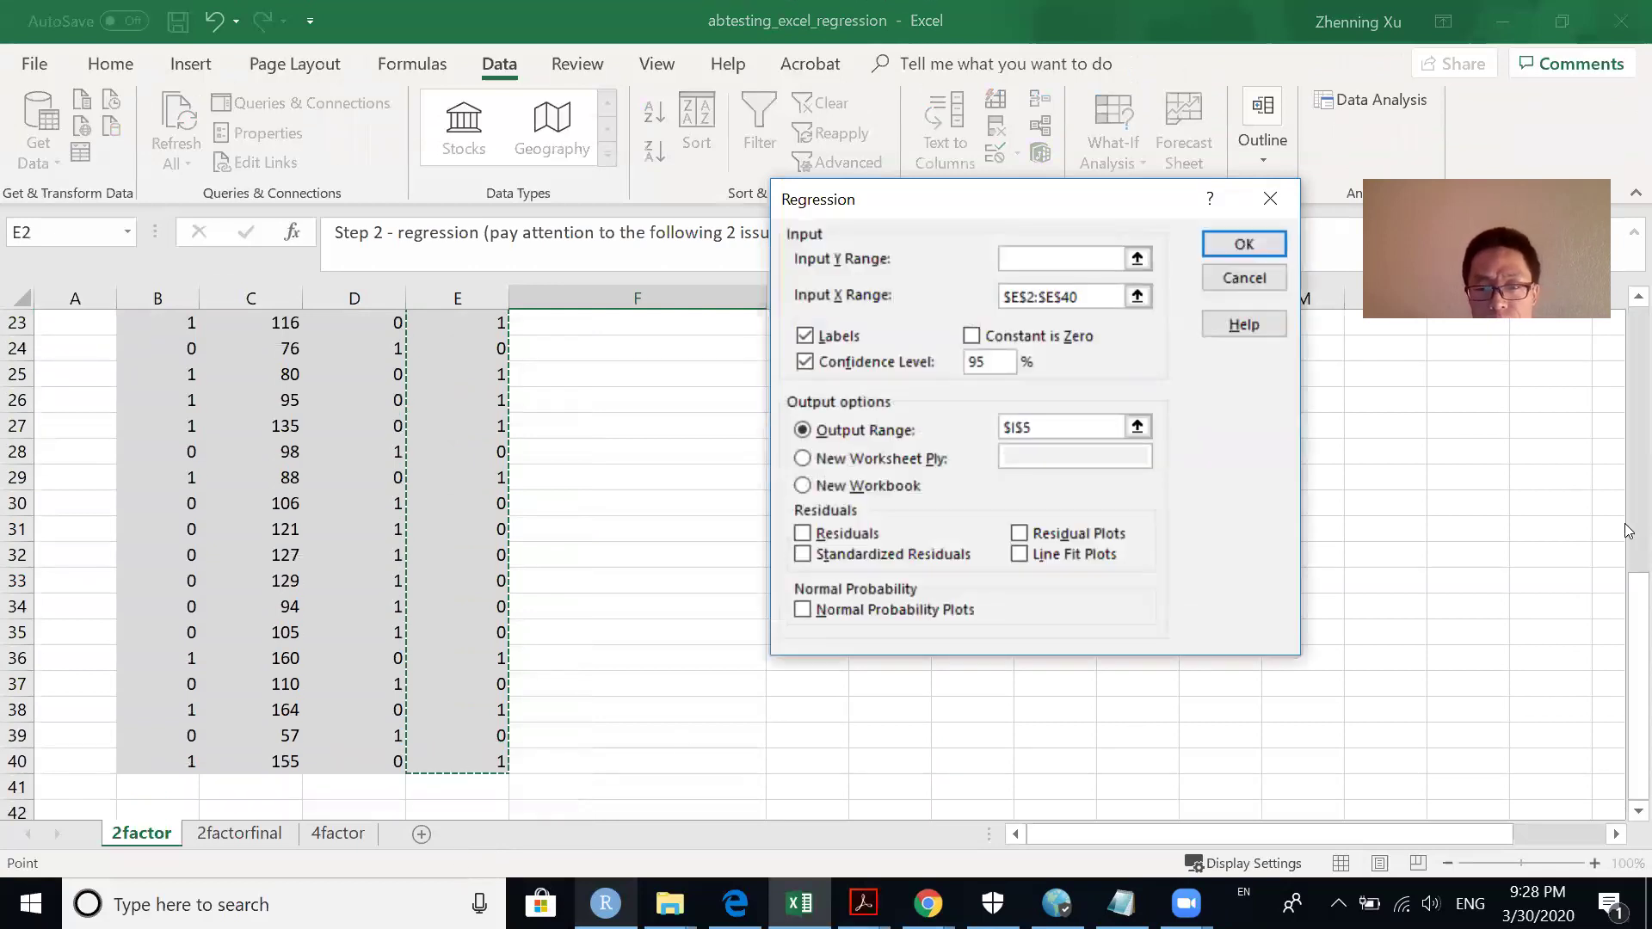
drag(1626, 573, 1628, 314)
Set the regression's Y range to the Purchase $ column, $C$2:$C$40, and check both input ranges
click(1113, 256)
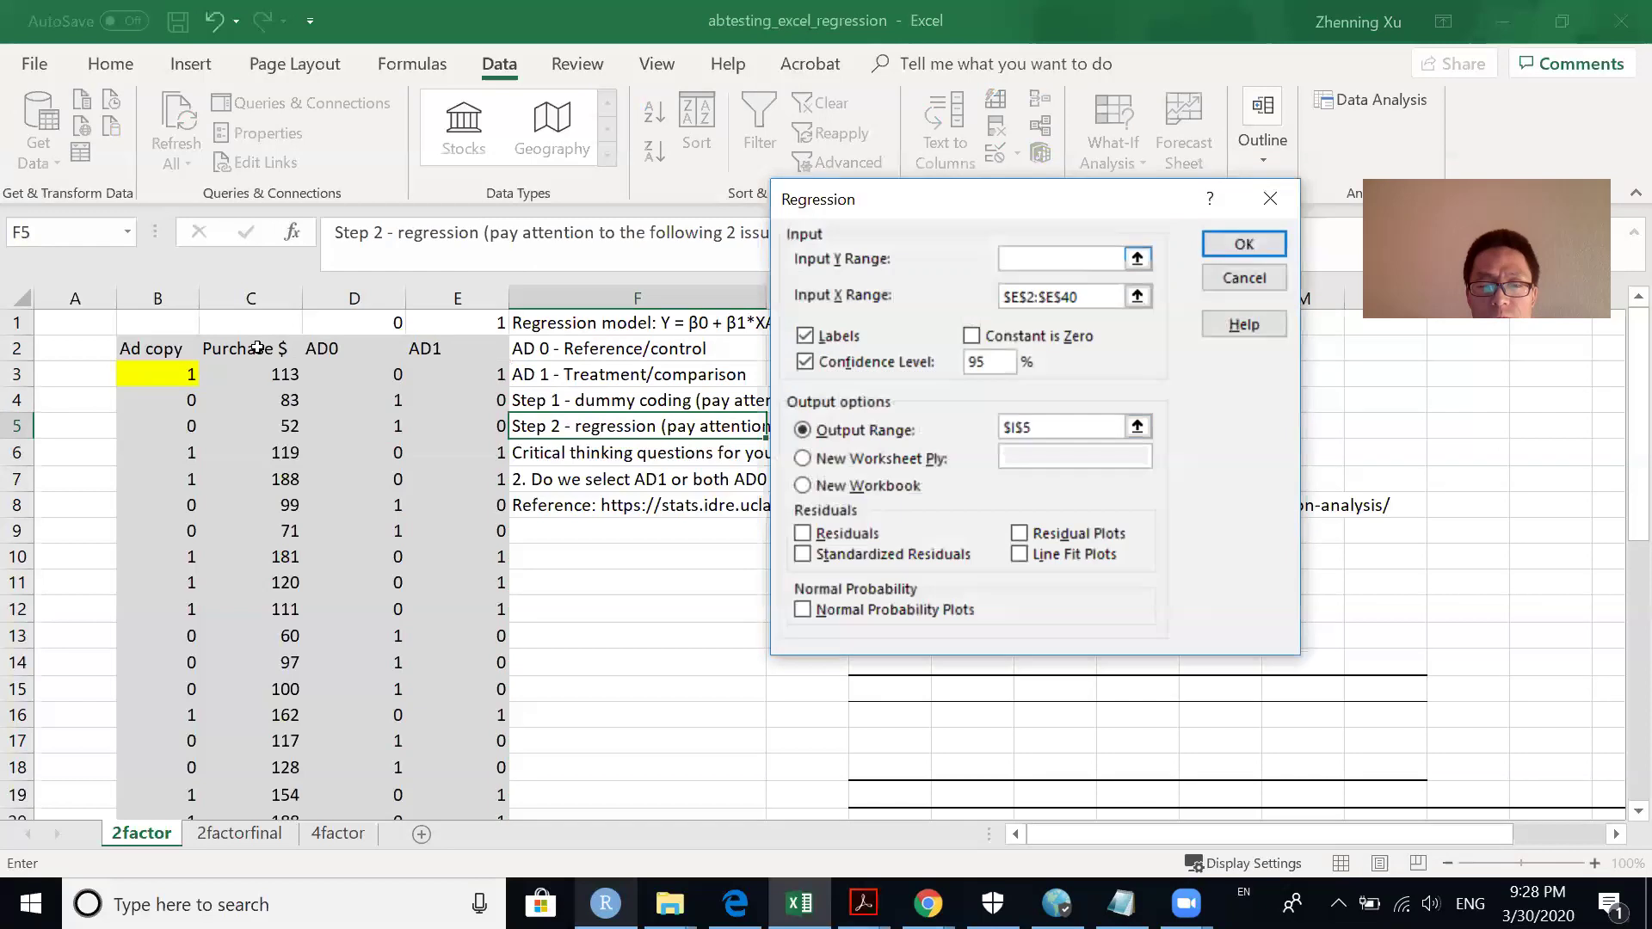
drag(257, 347, 277, 725)
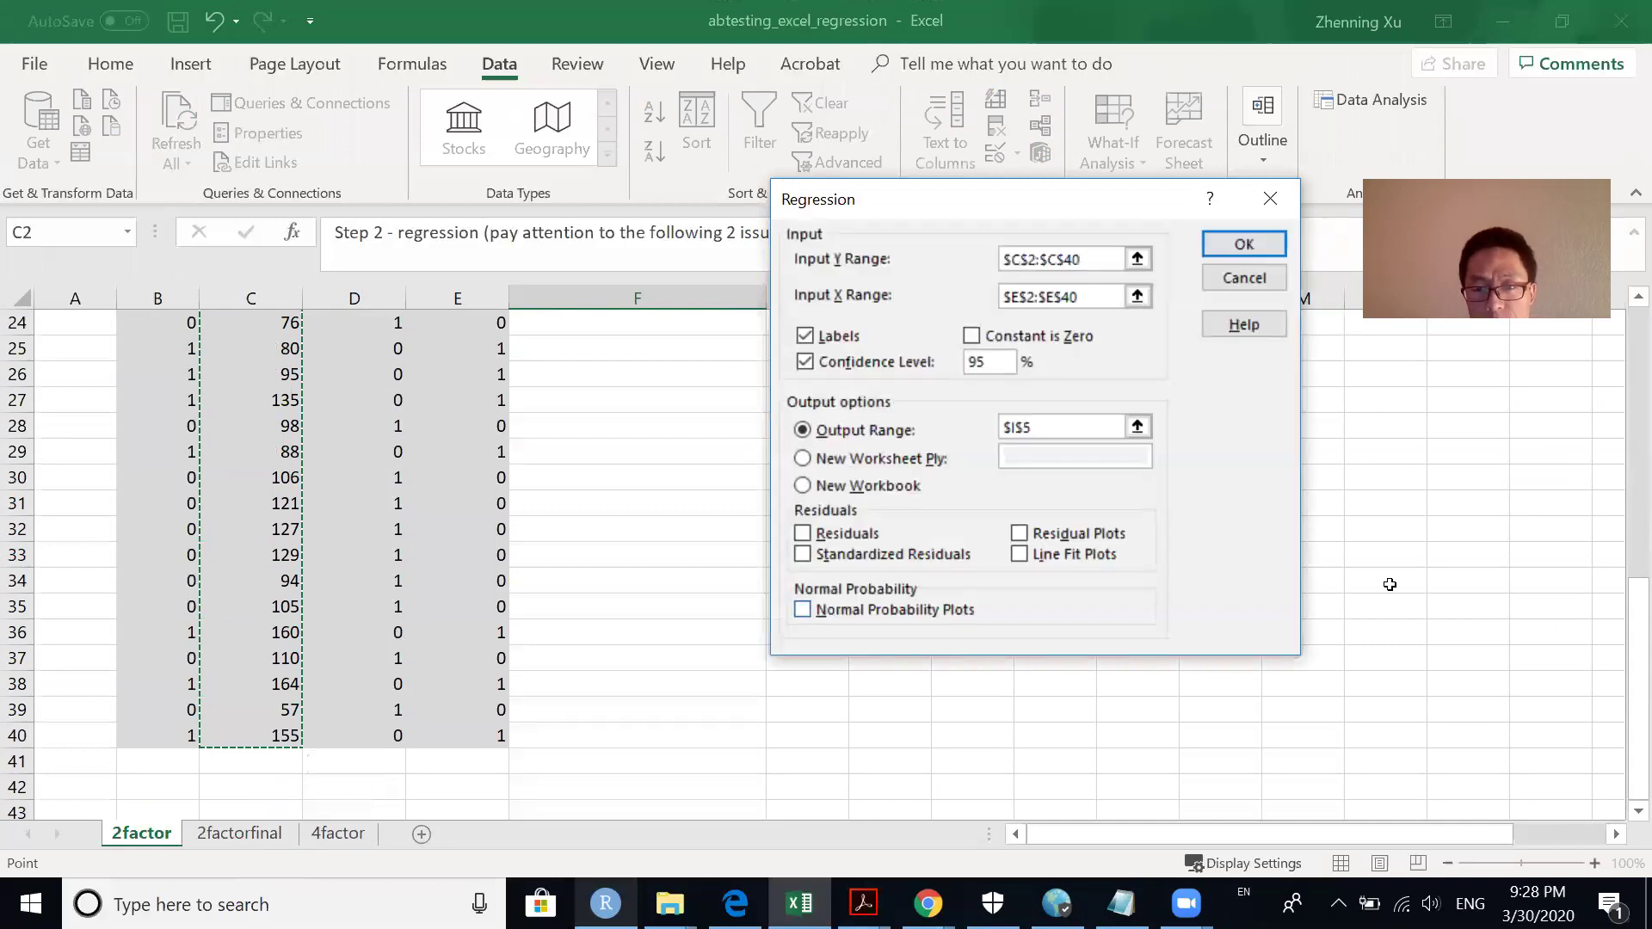
drag(1629, 605, 1629, 275)
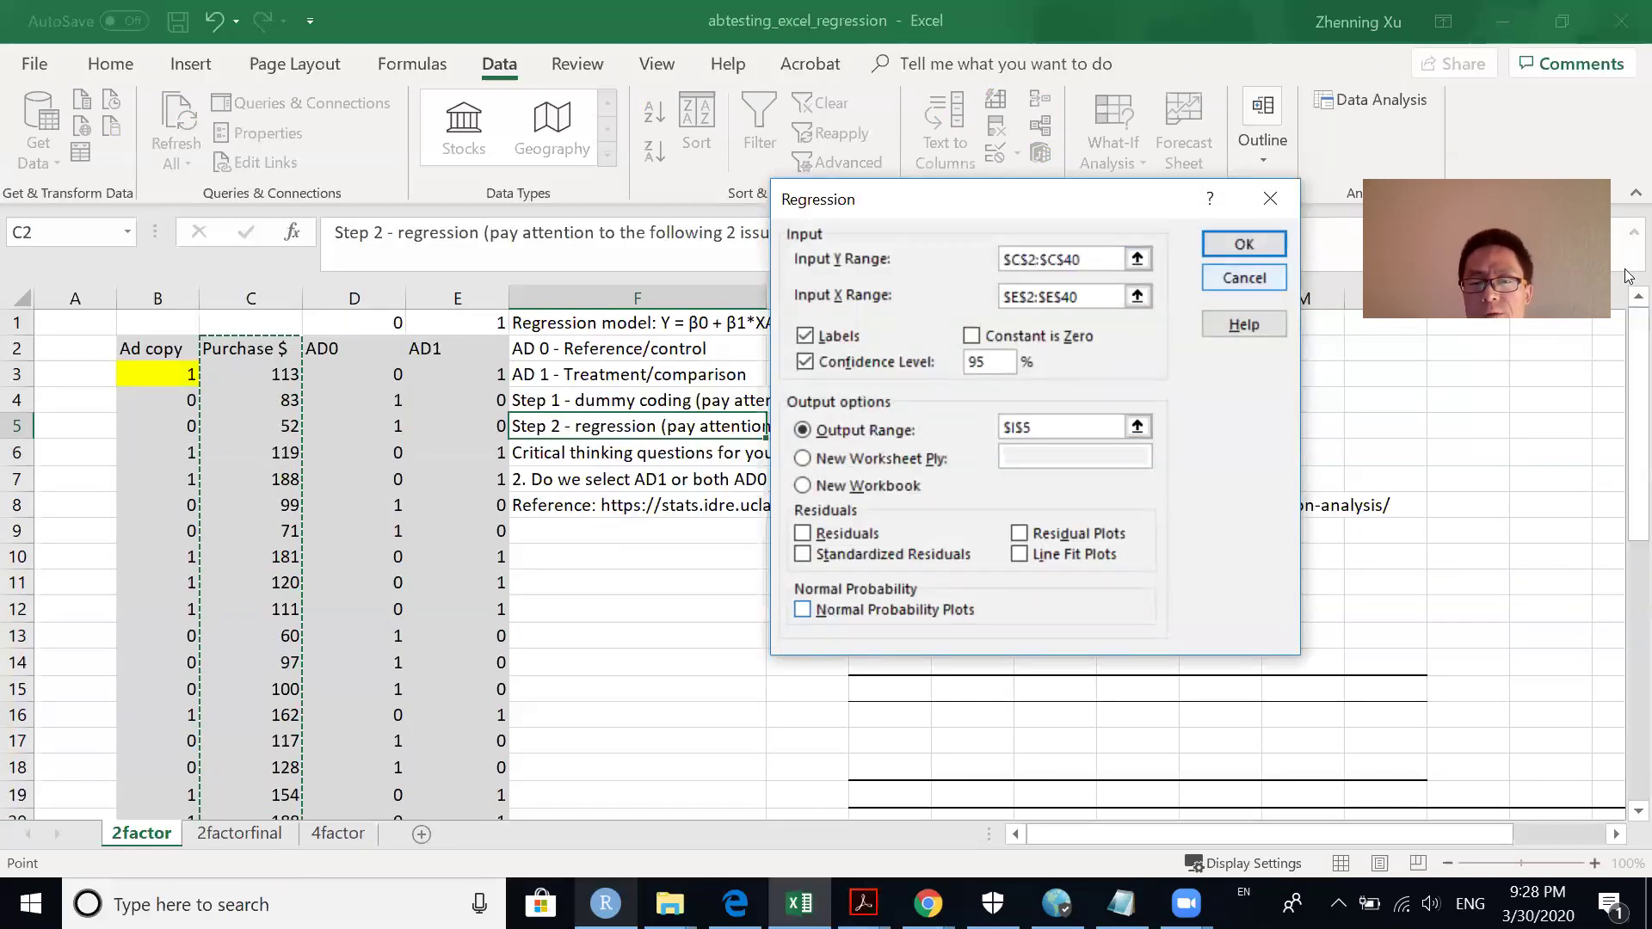
click(1091, 260)
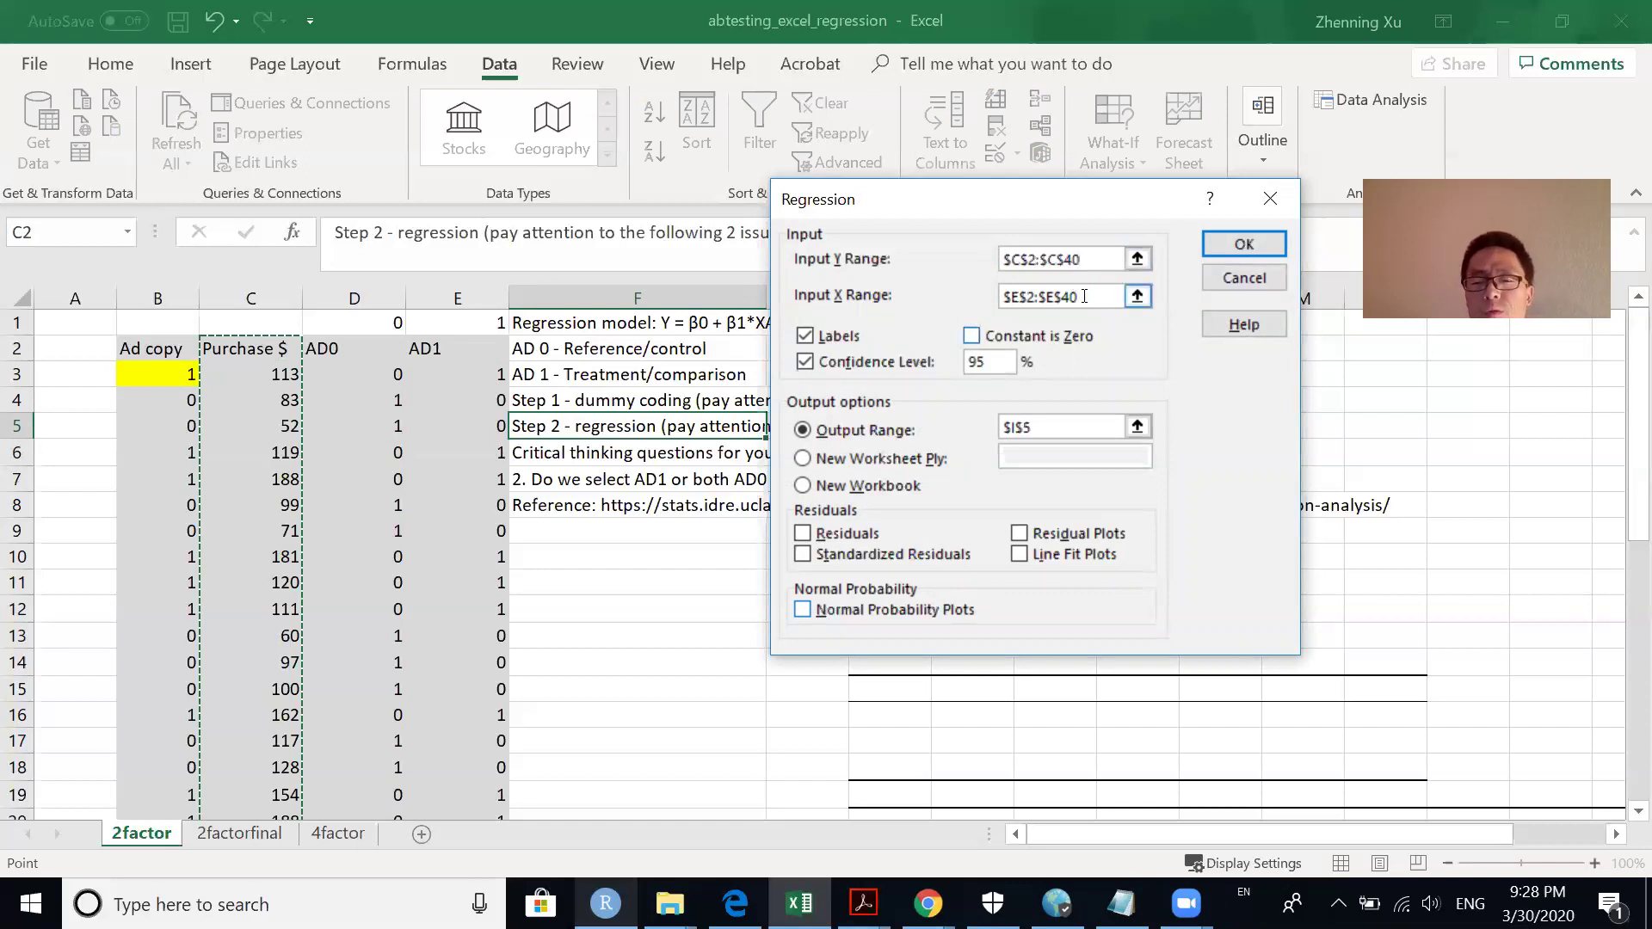
click(1085, 296)
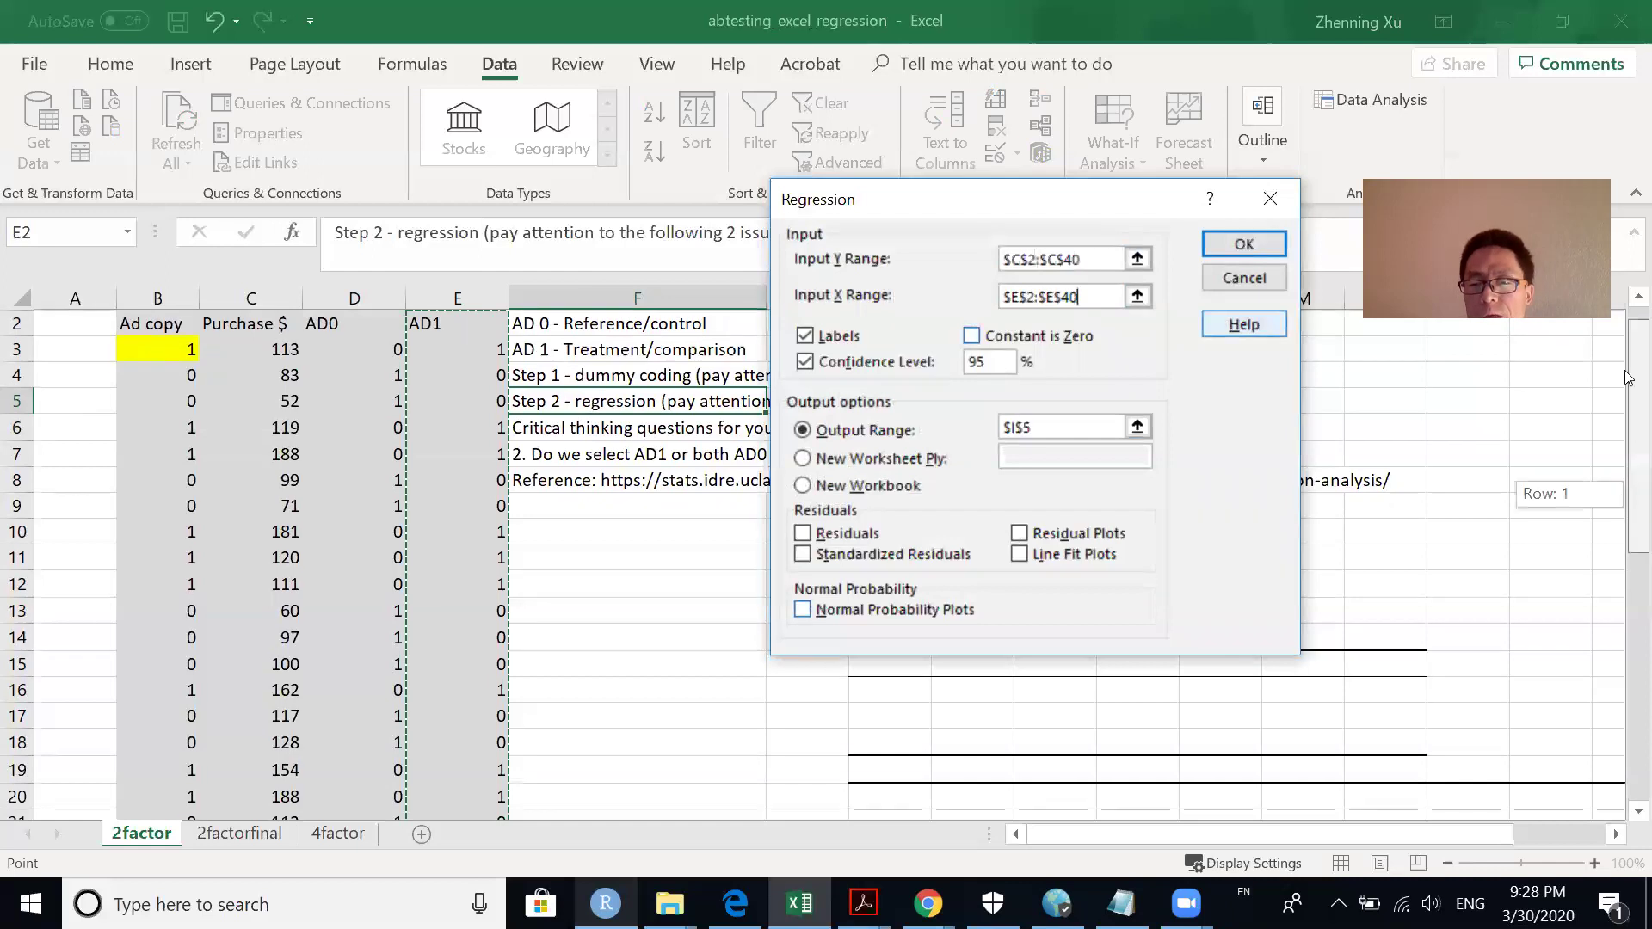
scroll(658, 404, up, 1)
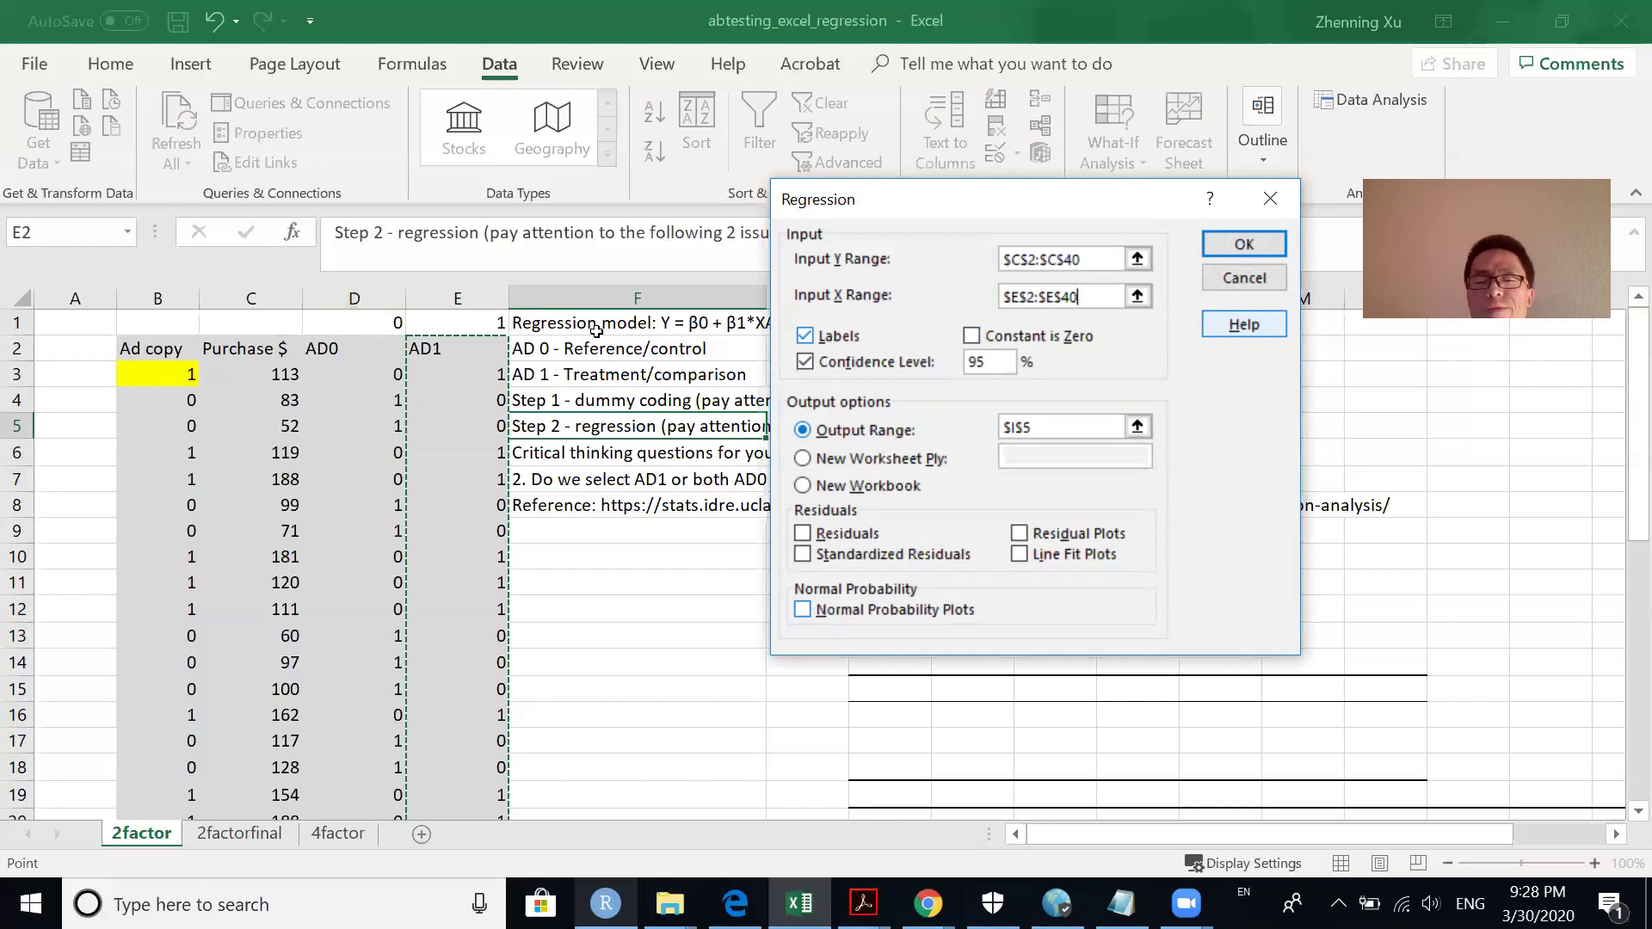
click(1091, 295)
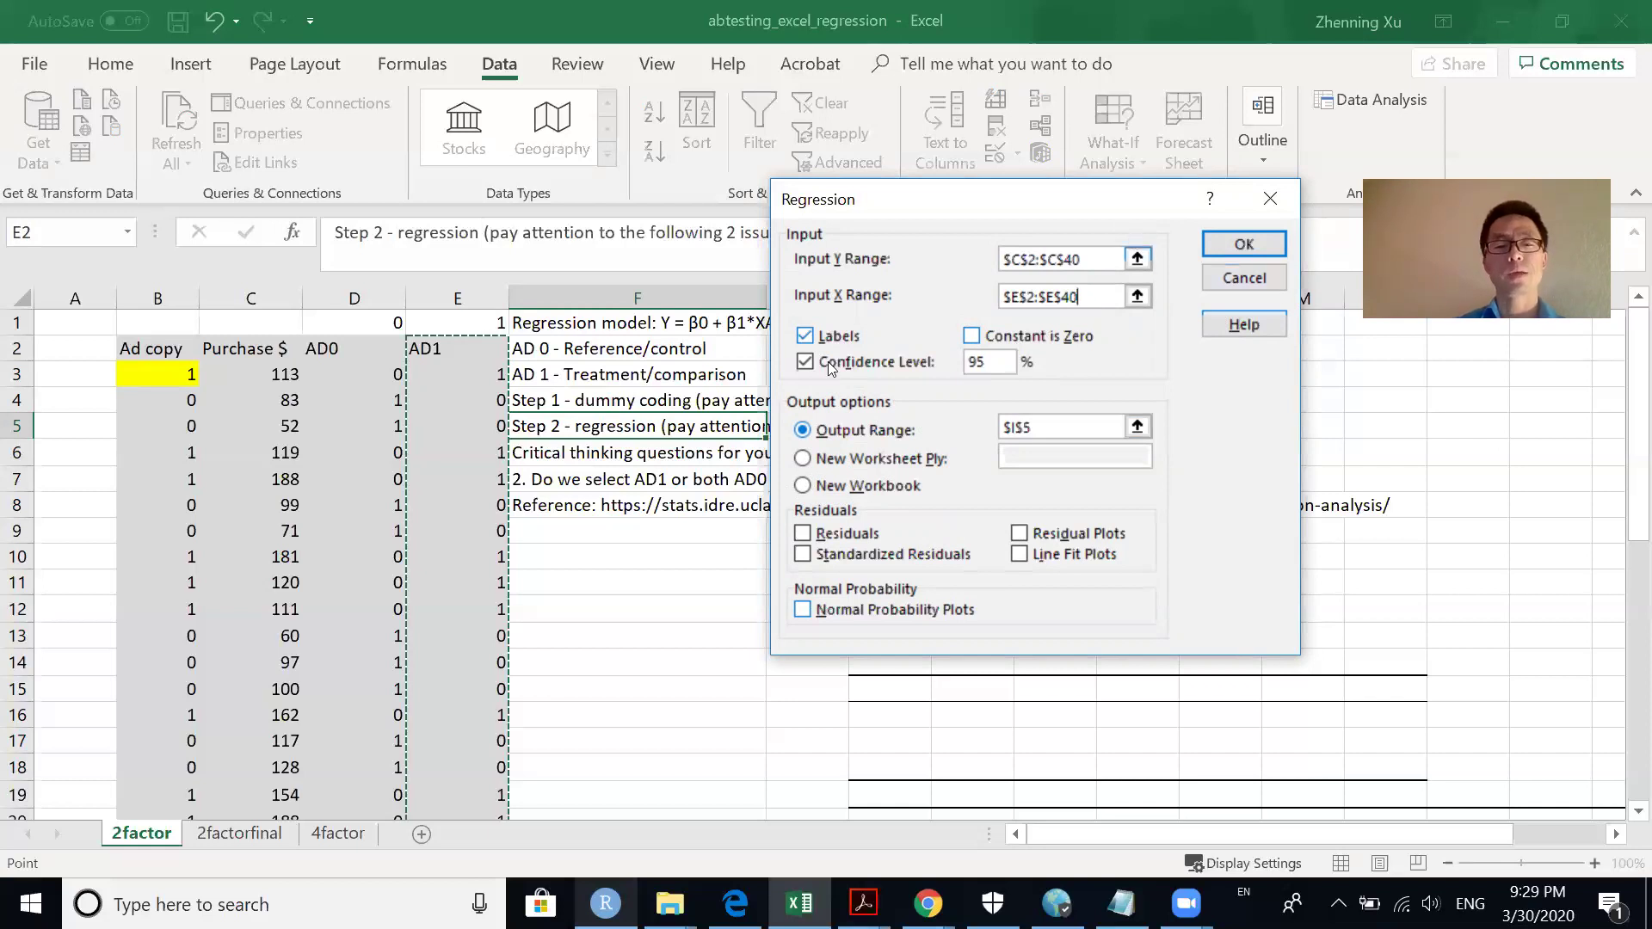
click(370, 293)
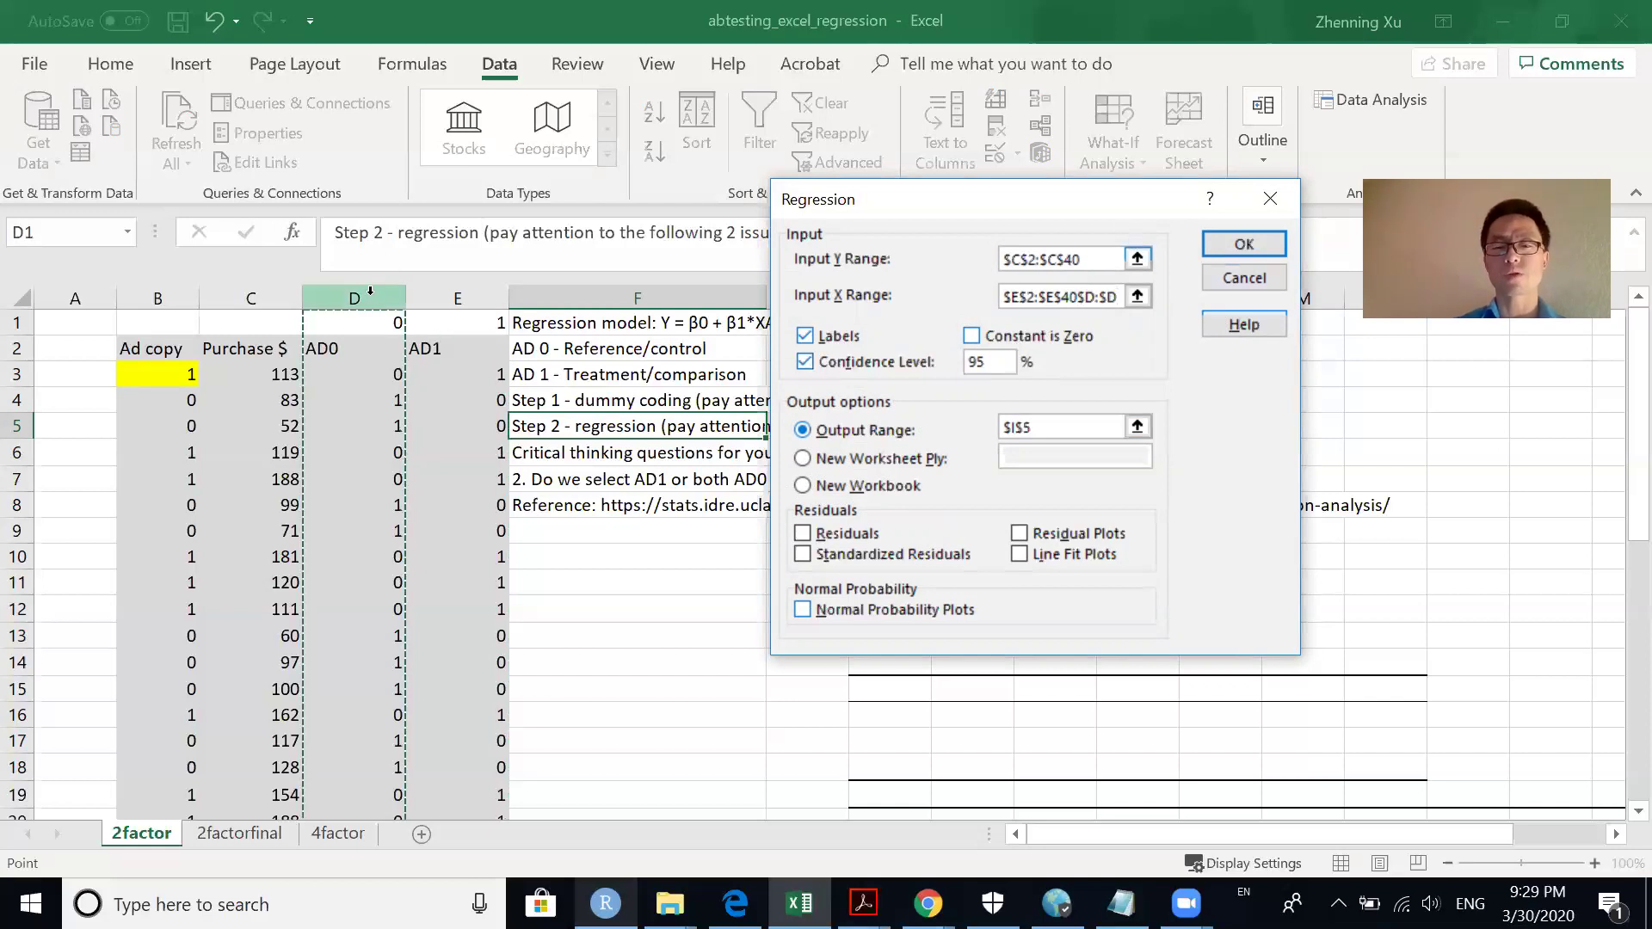
key(BackSpace)
key(BackSpace)
key(BackSpace)
key(BackSpace)
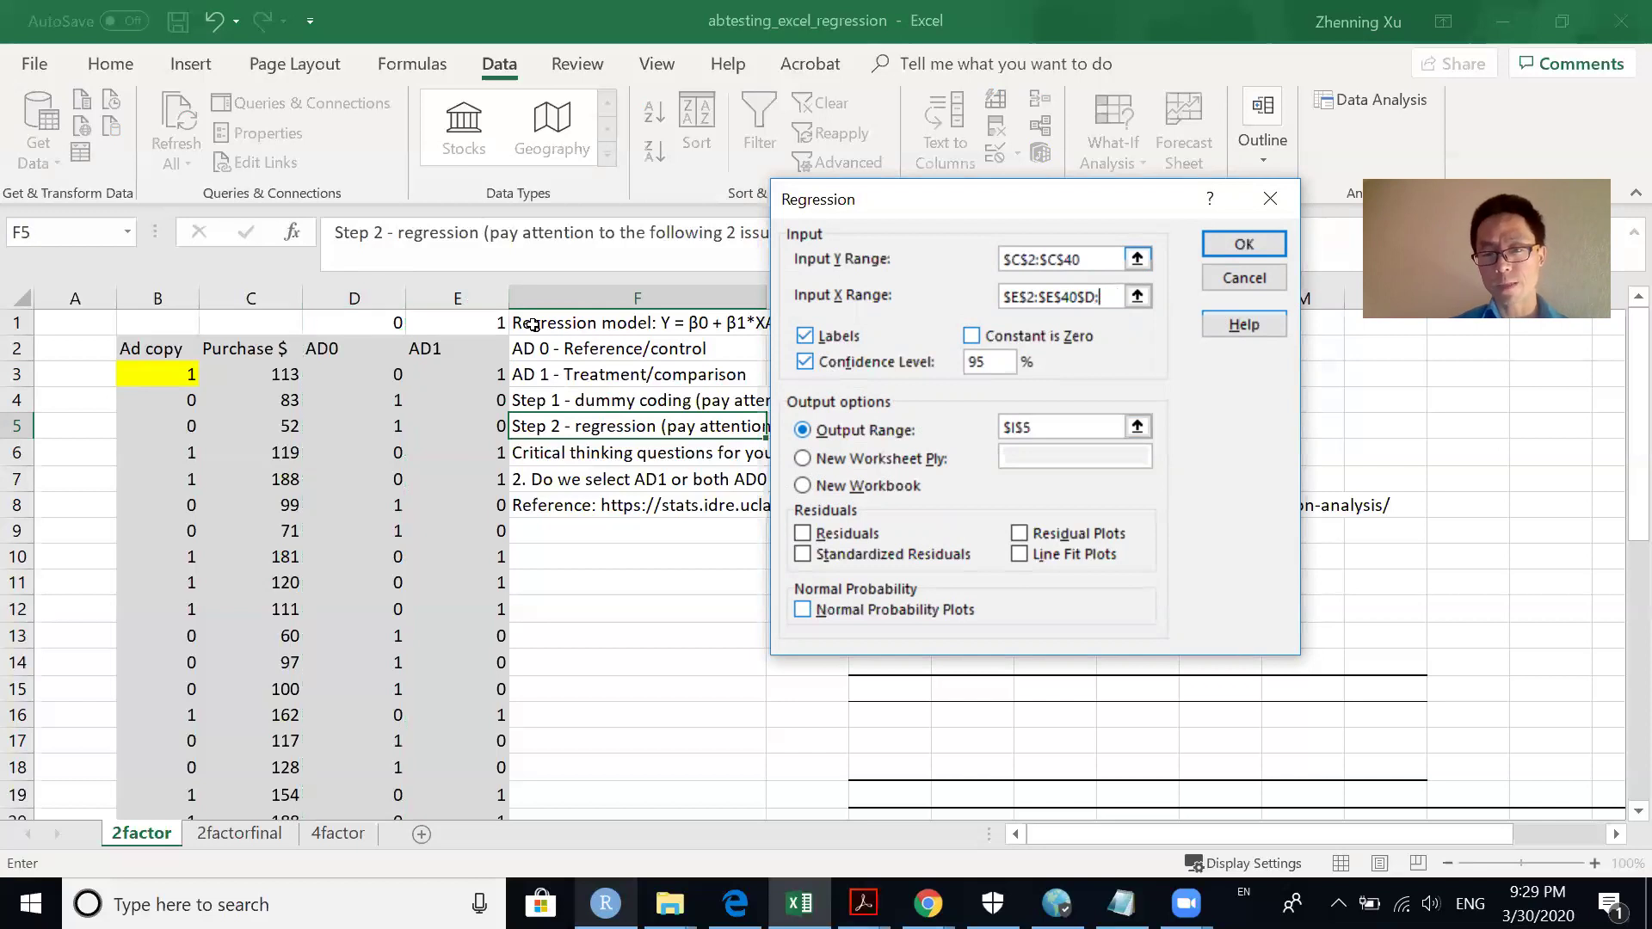
key(BackSpace)
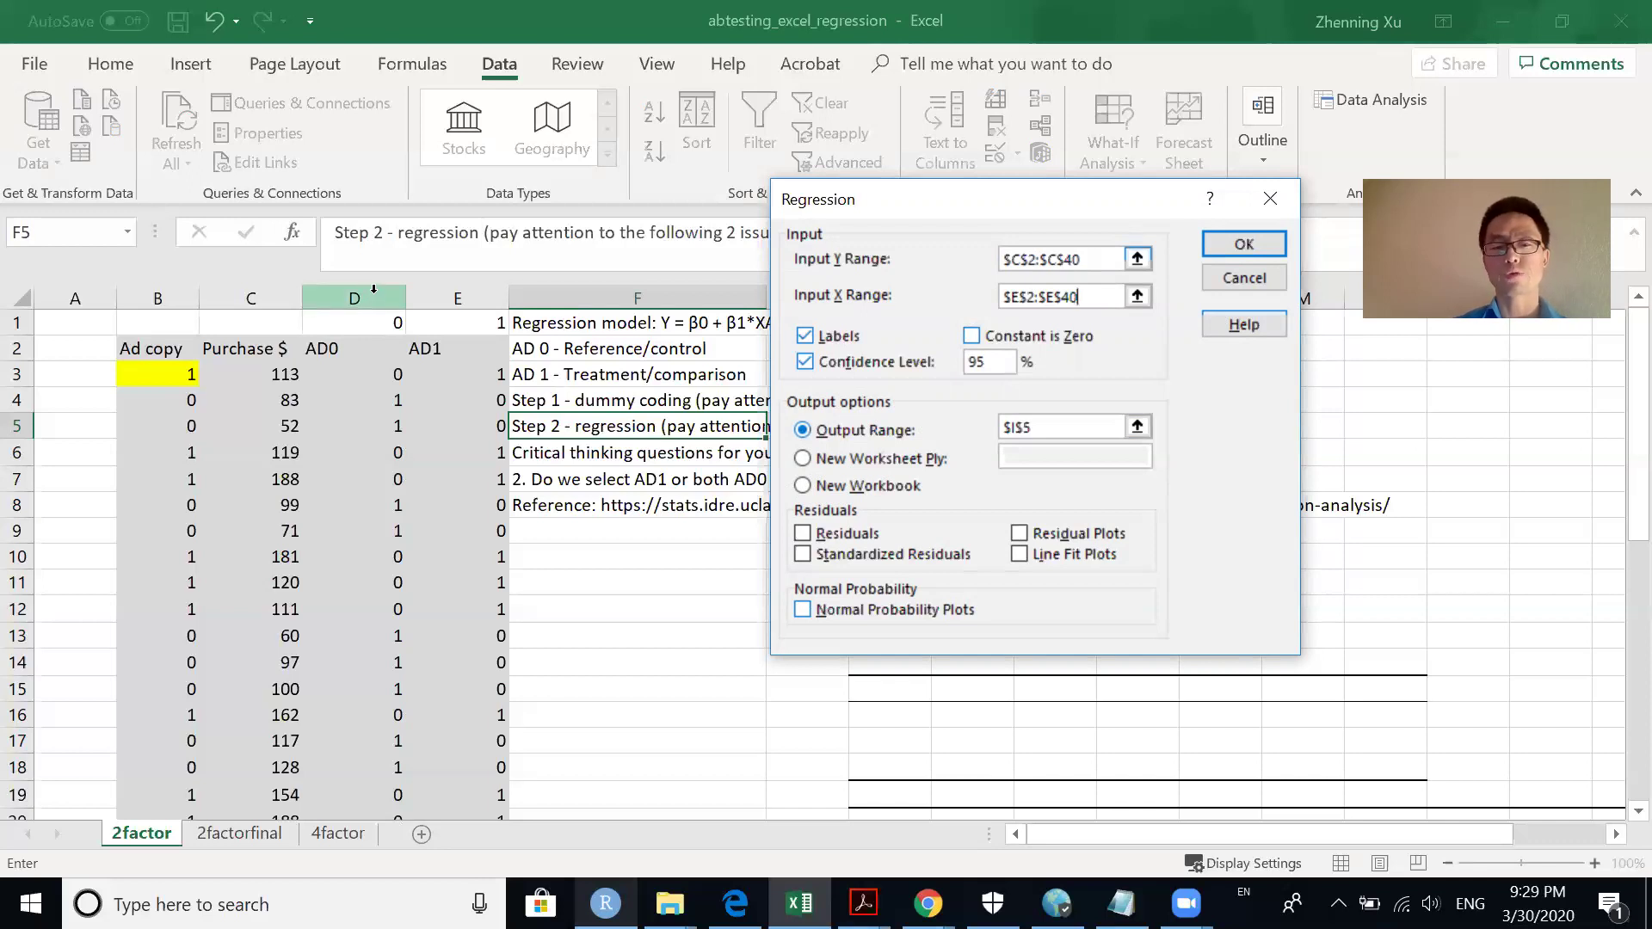
click(347, 297)
key(BackSpace)
key(BackSpace)
key(BackSpace)
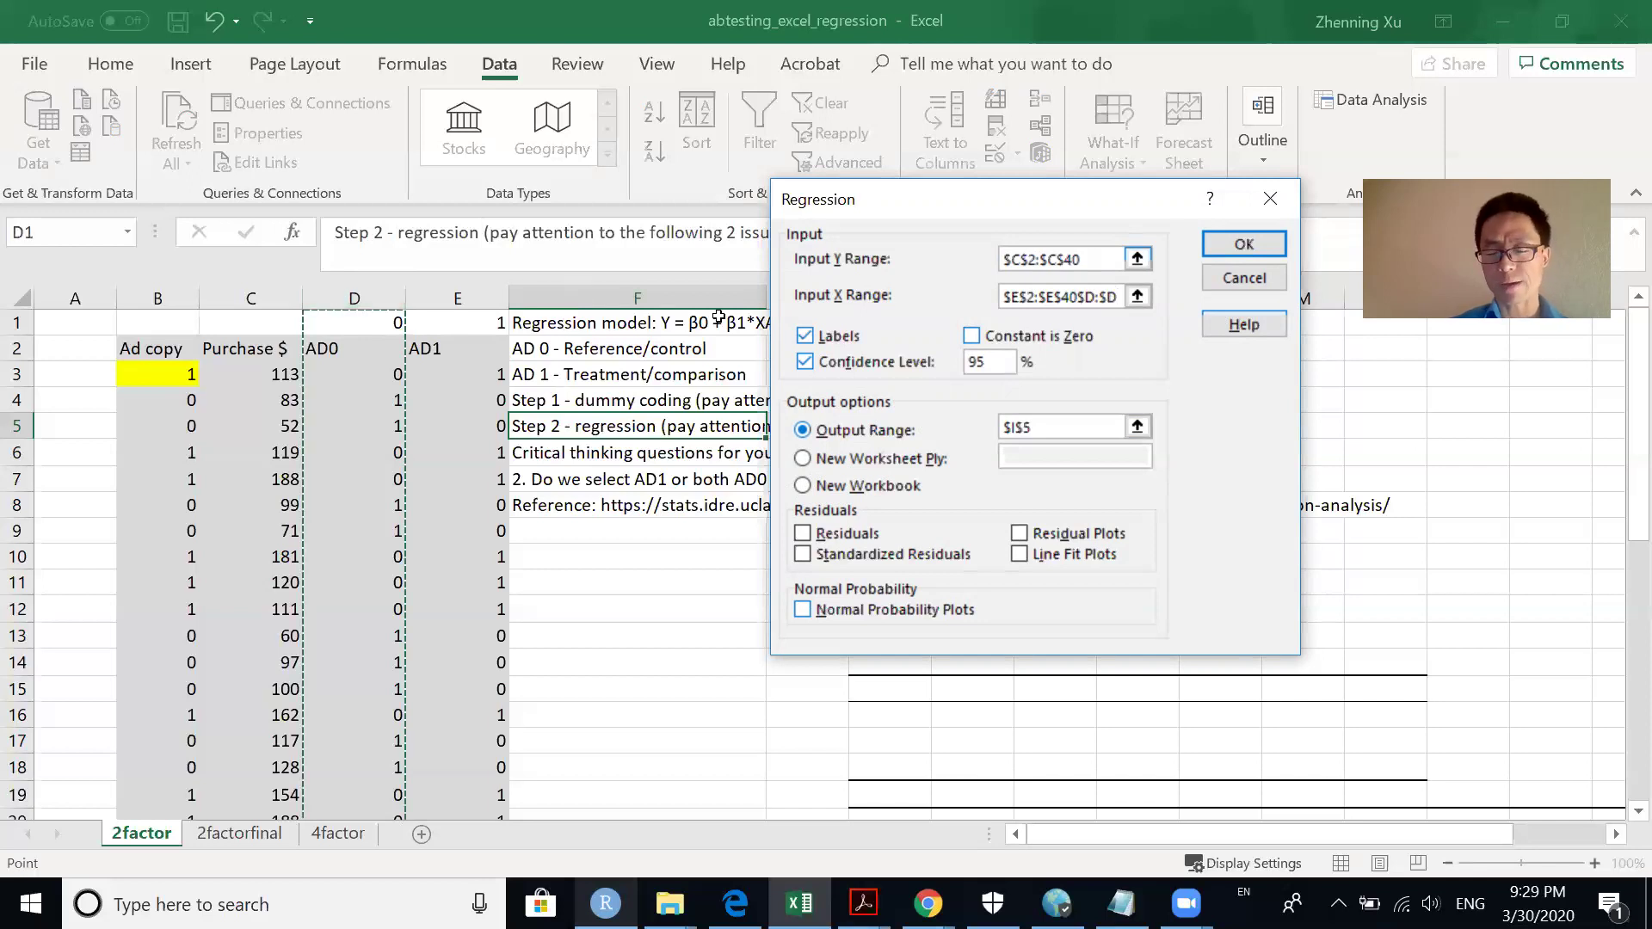
key(BackSpace)
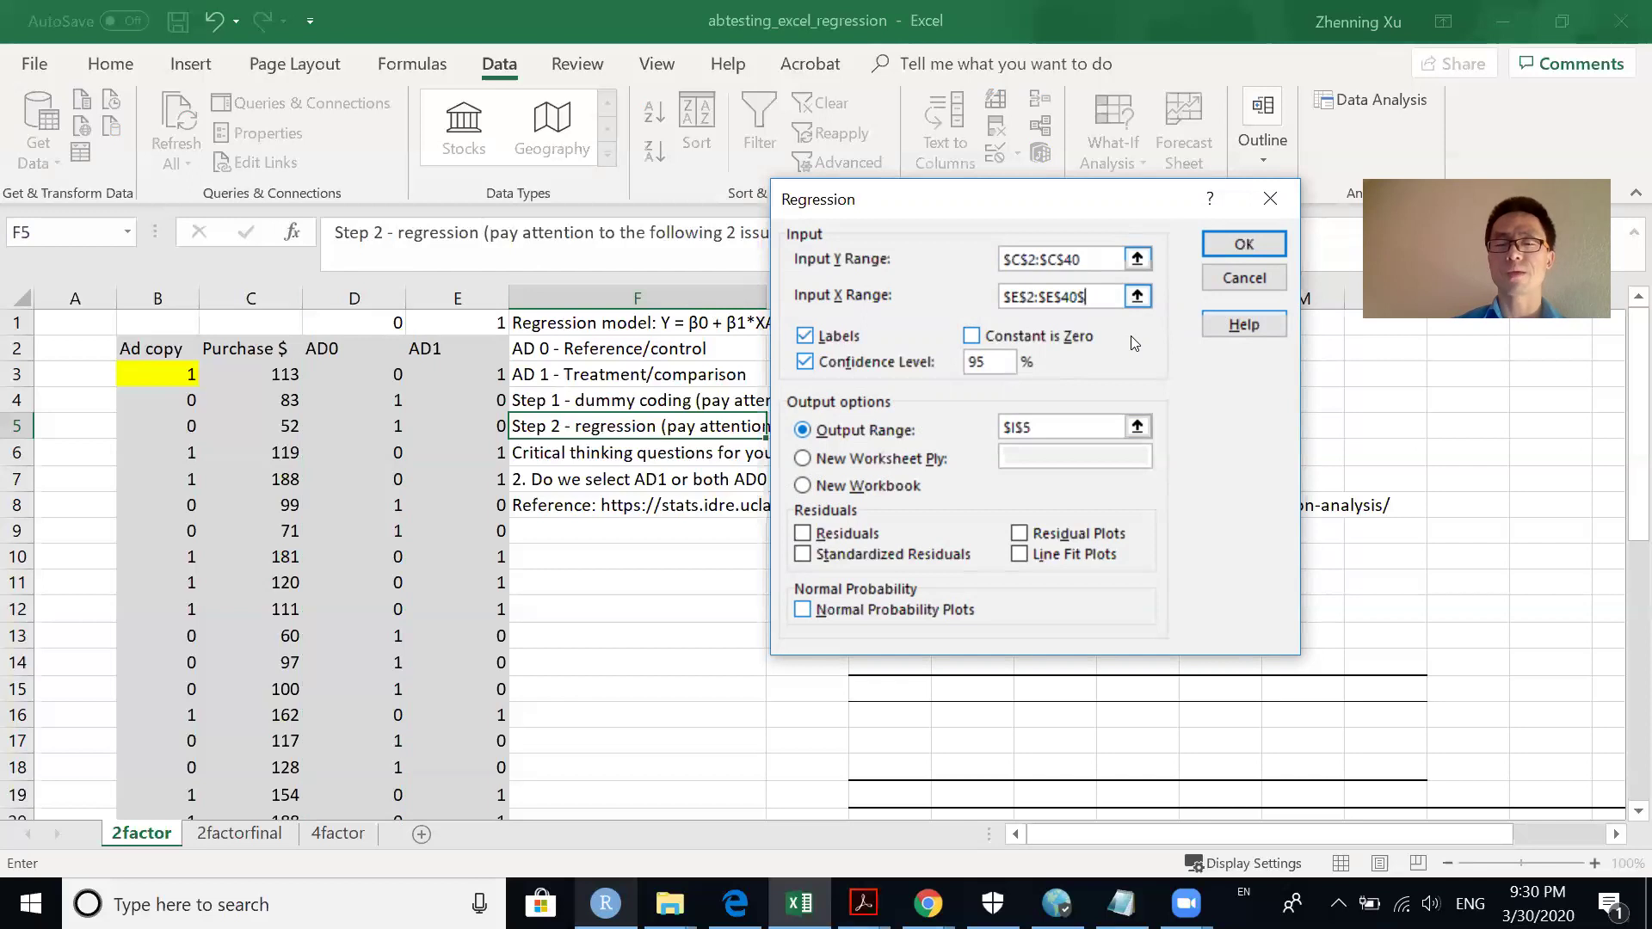
Remove the trailing $ from the X range so it reads $E$2:$E$40, and run the regression with output at $I$5
click(1244, 247)
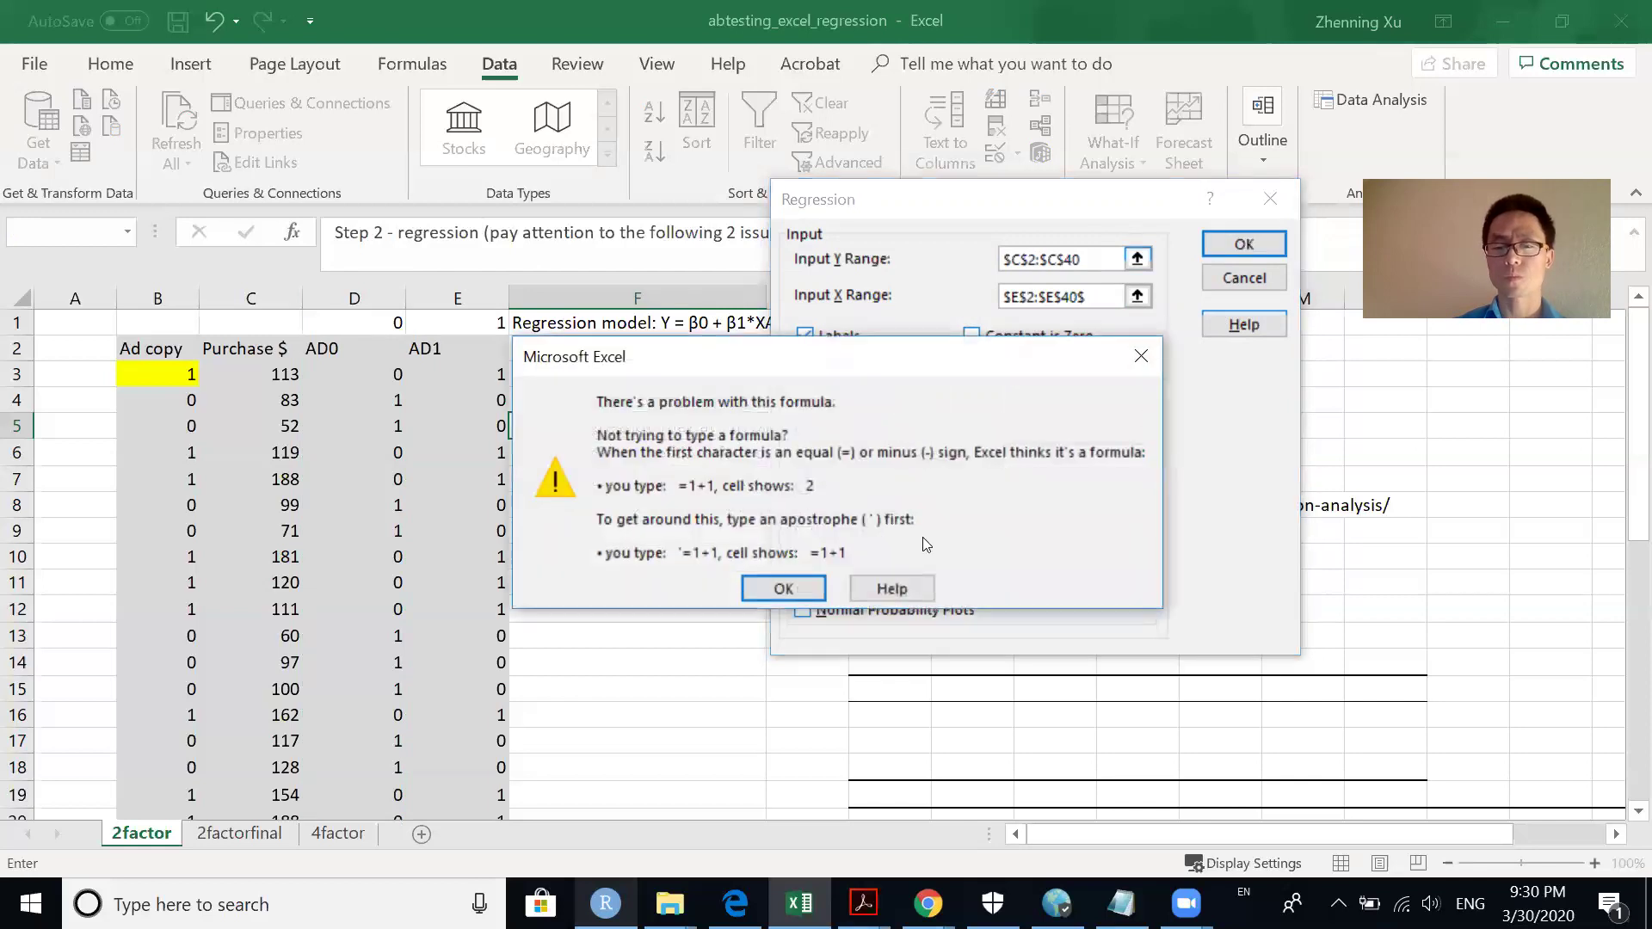
click(1141, 361)
click(1091, 299)
key(BackSpace)
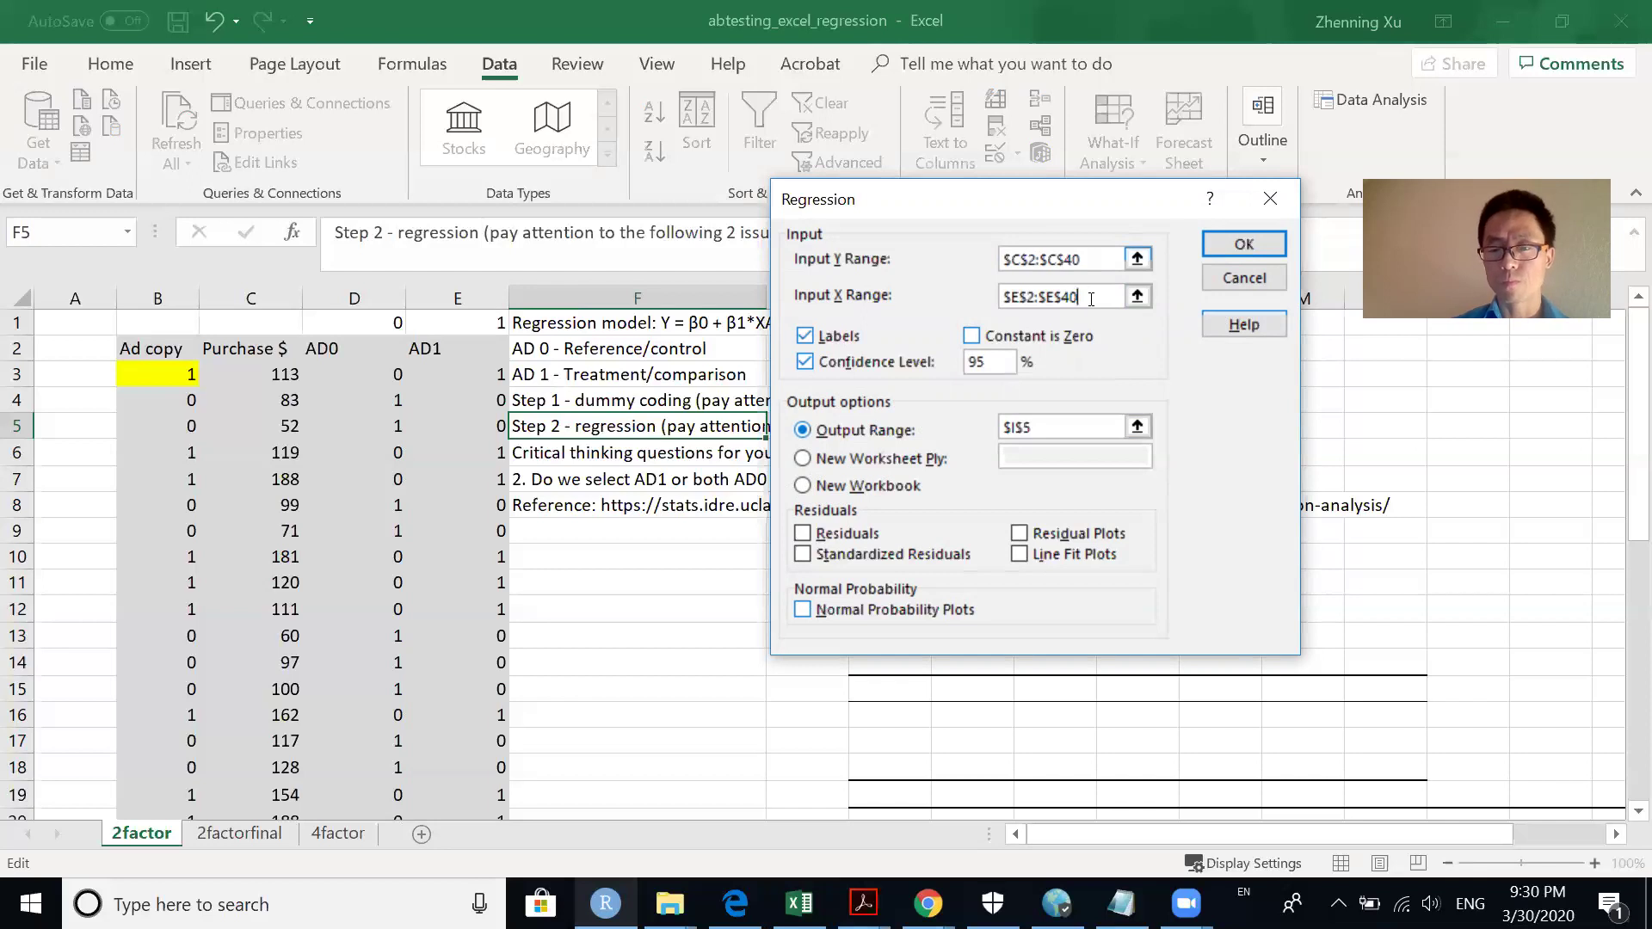
click(1249, 250)
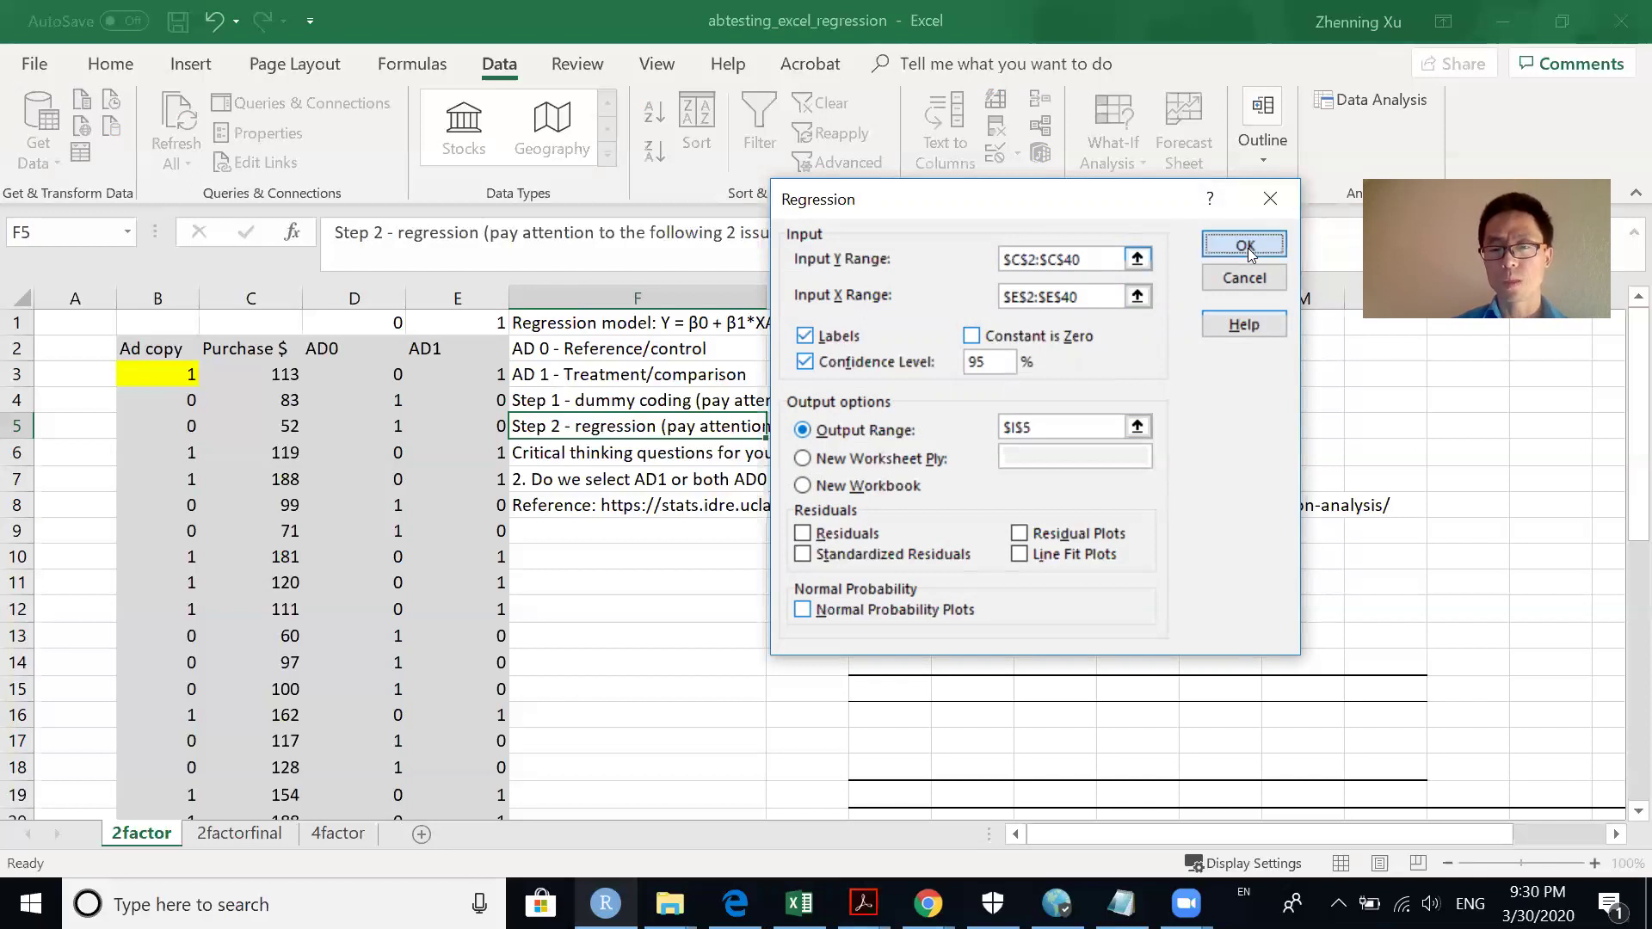
Examine the Intercept and AD1 coefficients in the regression output
drag(1627, 527, 1628, 614)
click(977, 658)
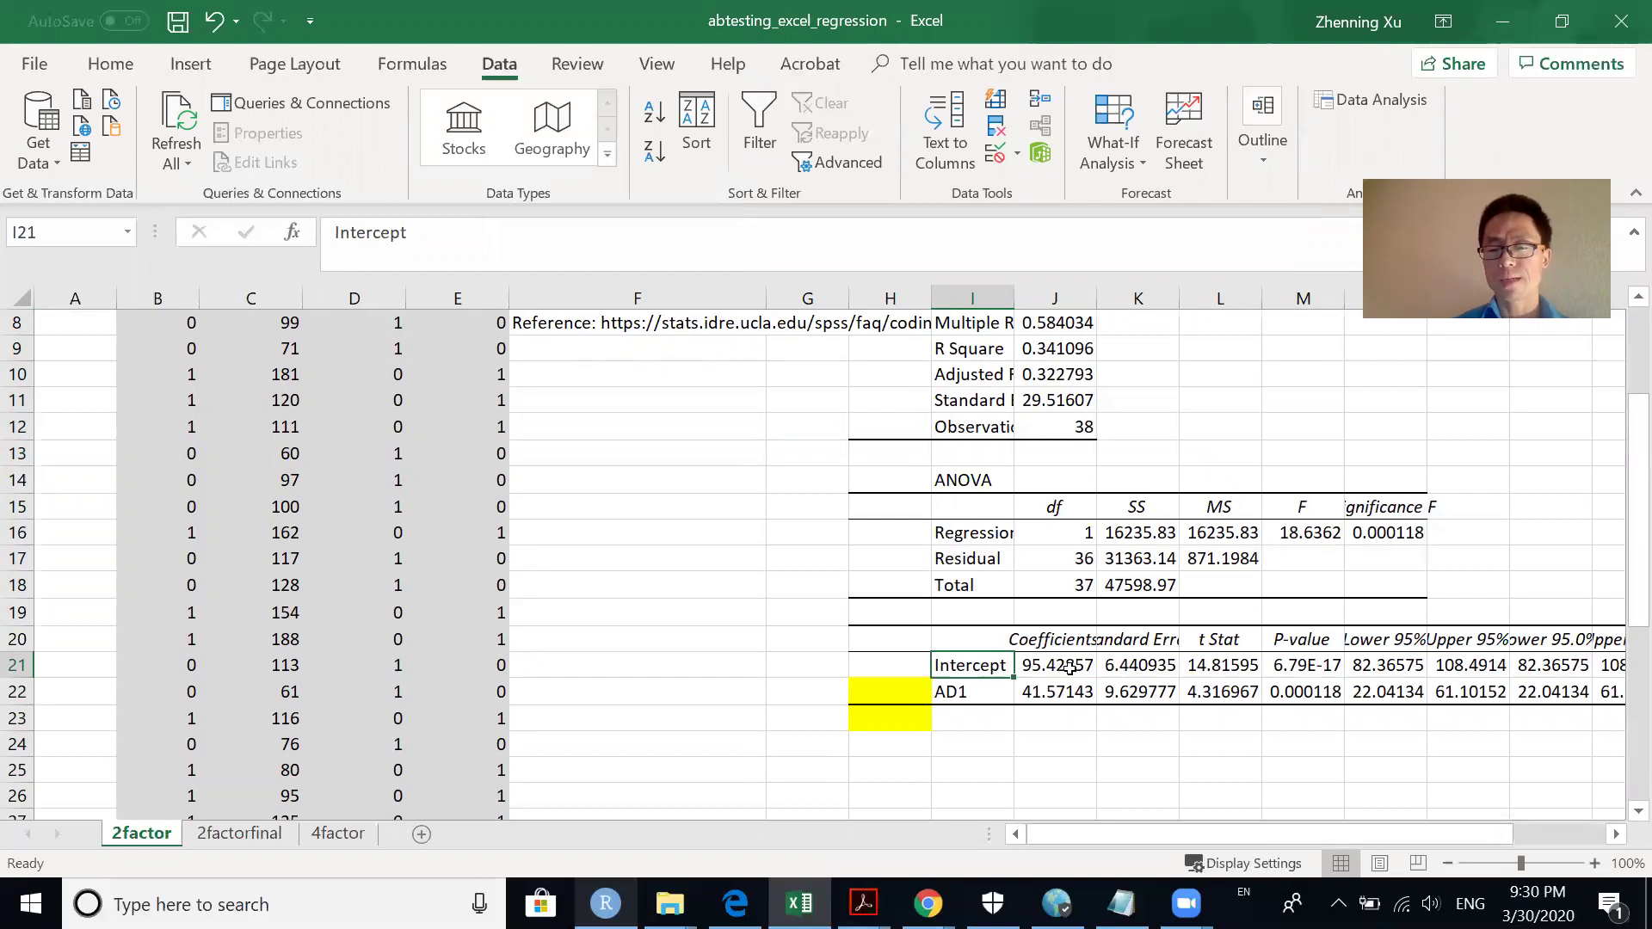
double_click(1070, 670)
key(Return)
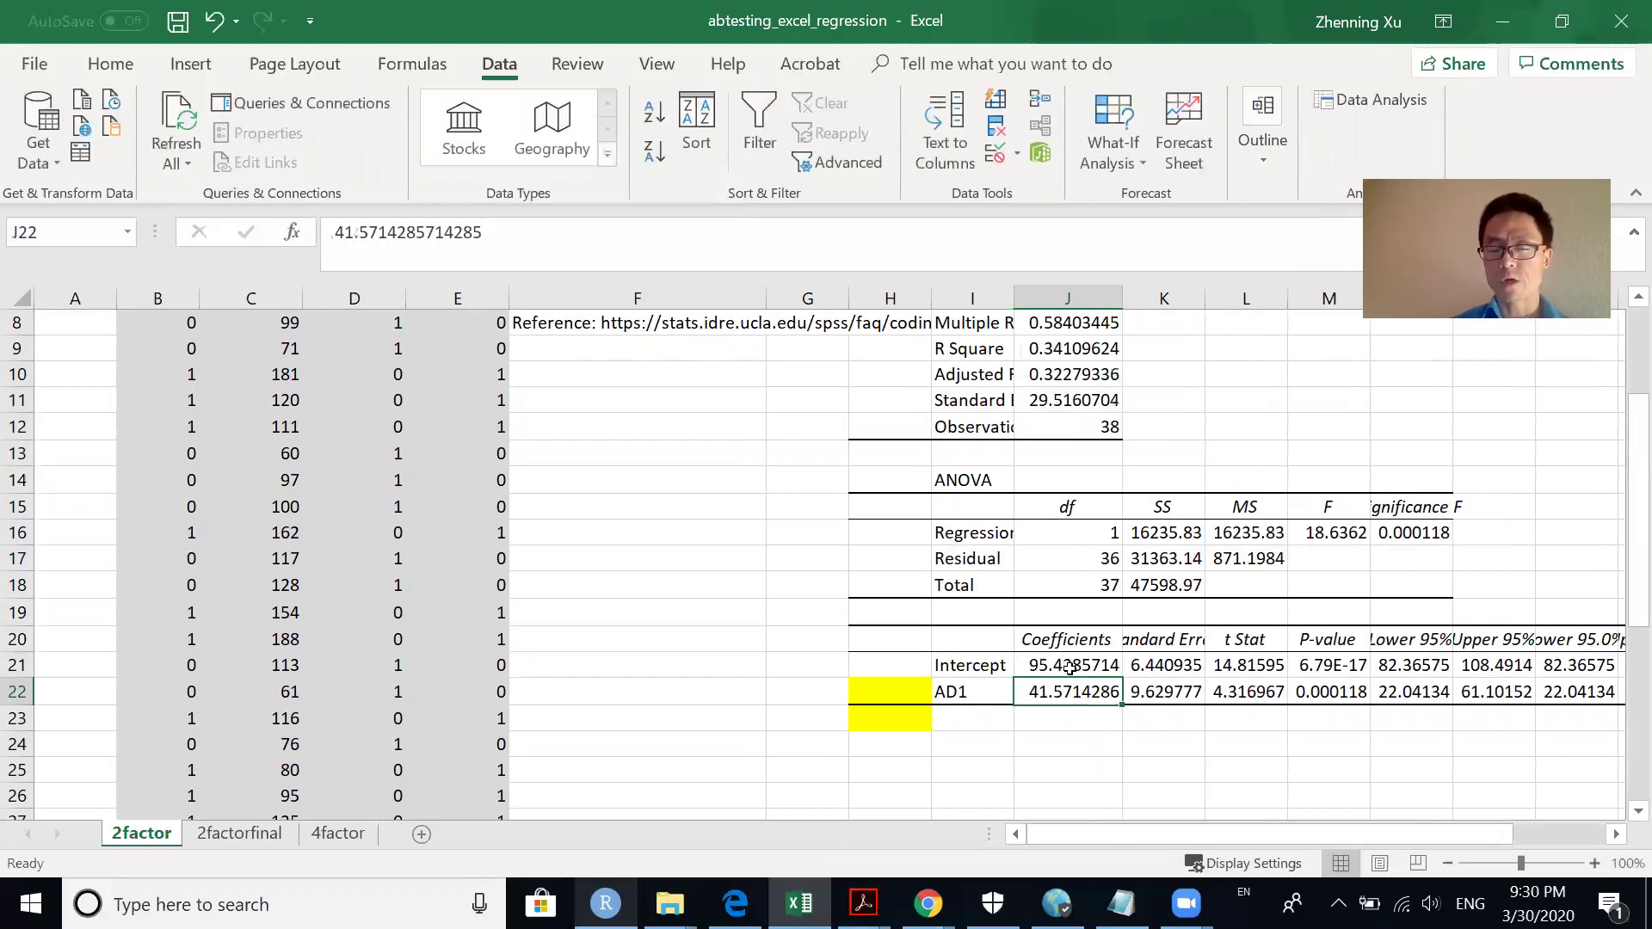
Highlight the Intercept coefficient in cell J21 of the regression output with a yellow fill
click(1061, 663)
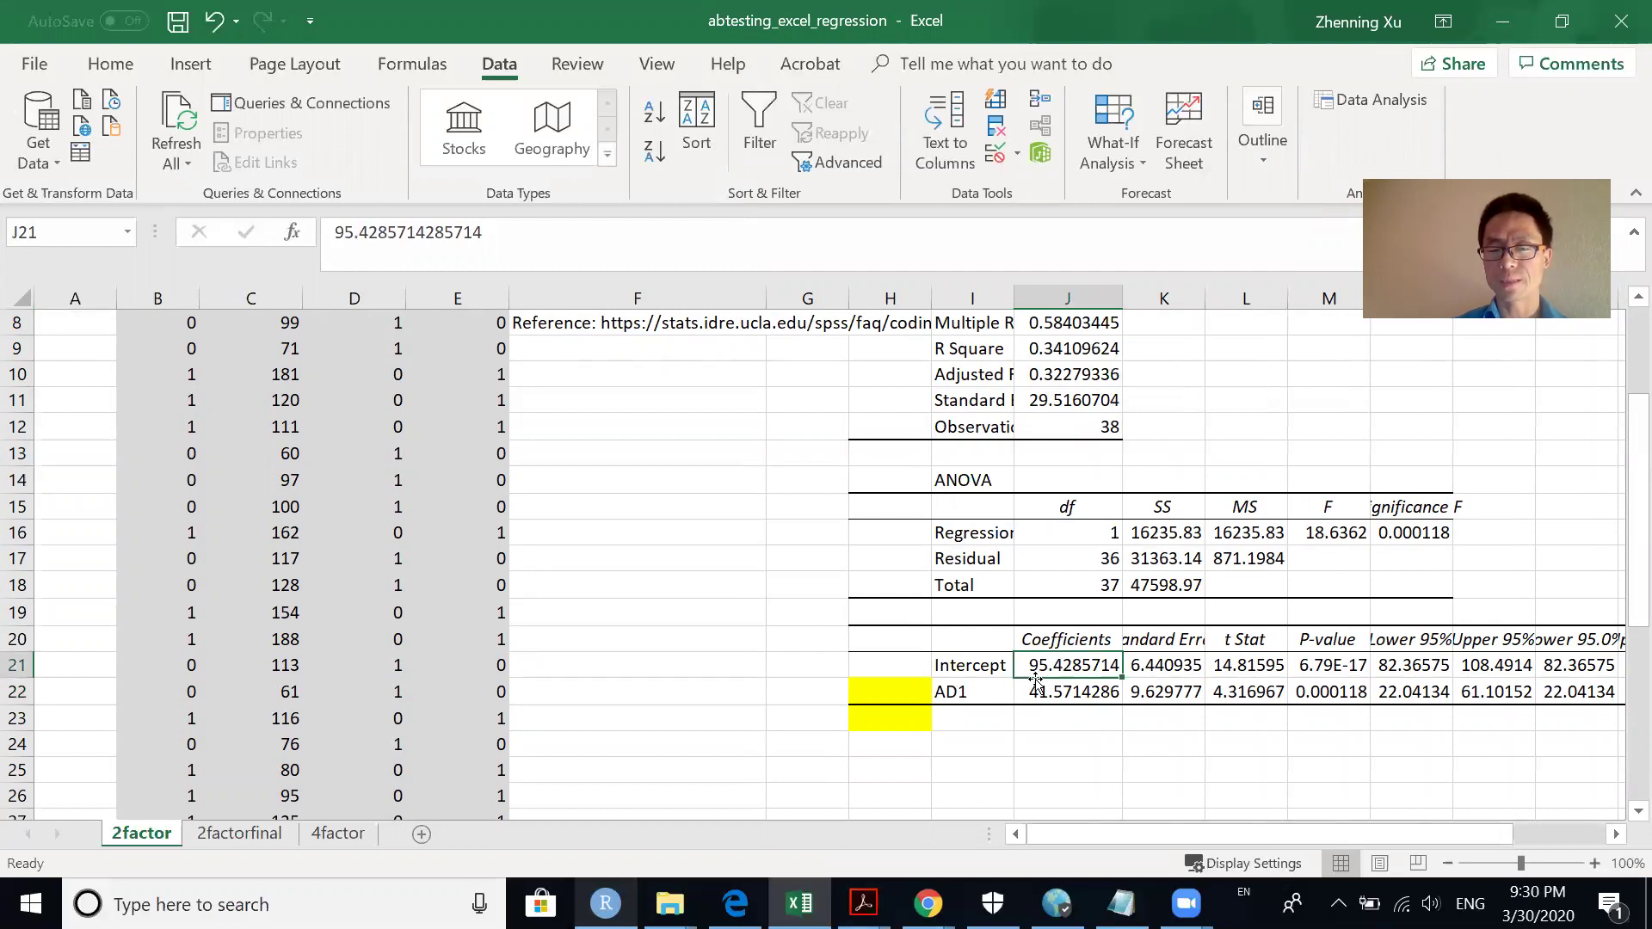
click(1078, 700)
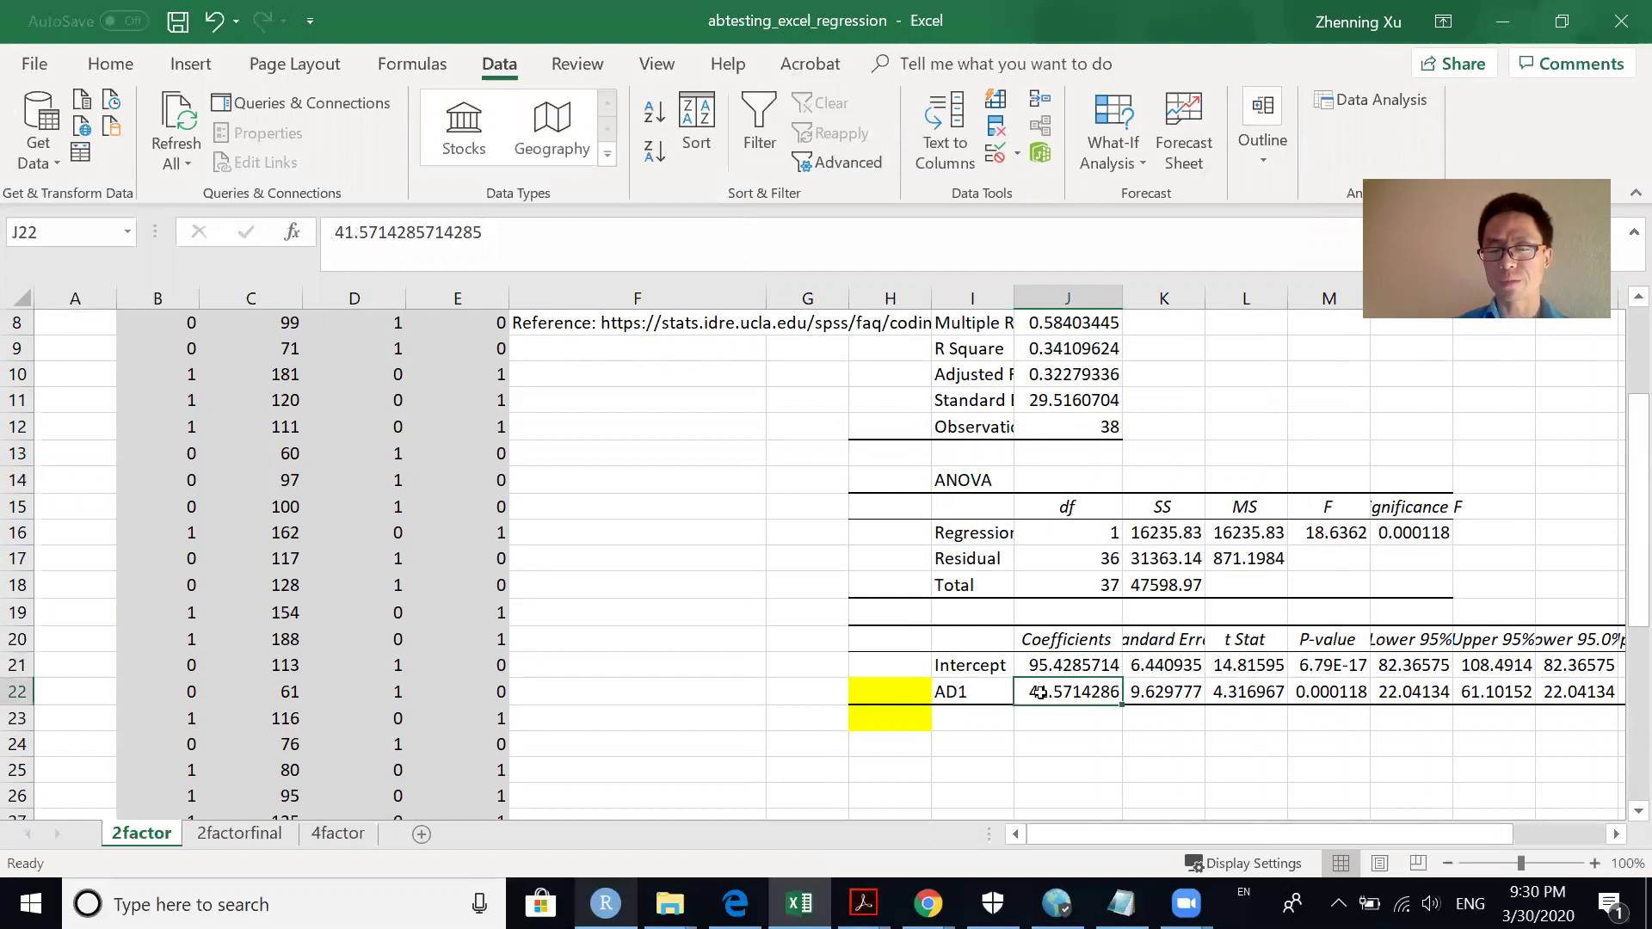
click(1099, 668)
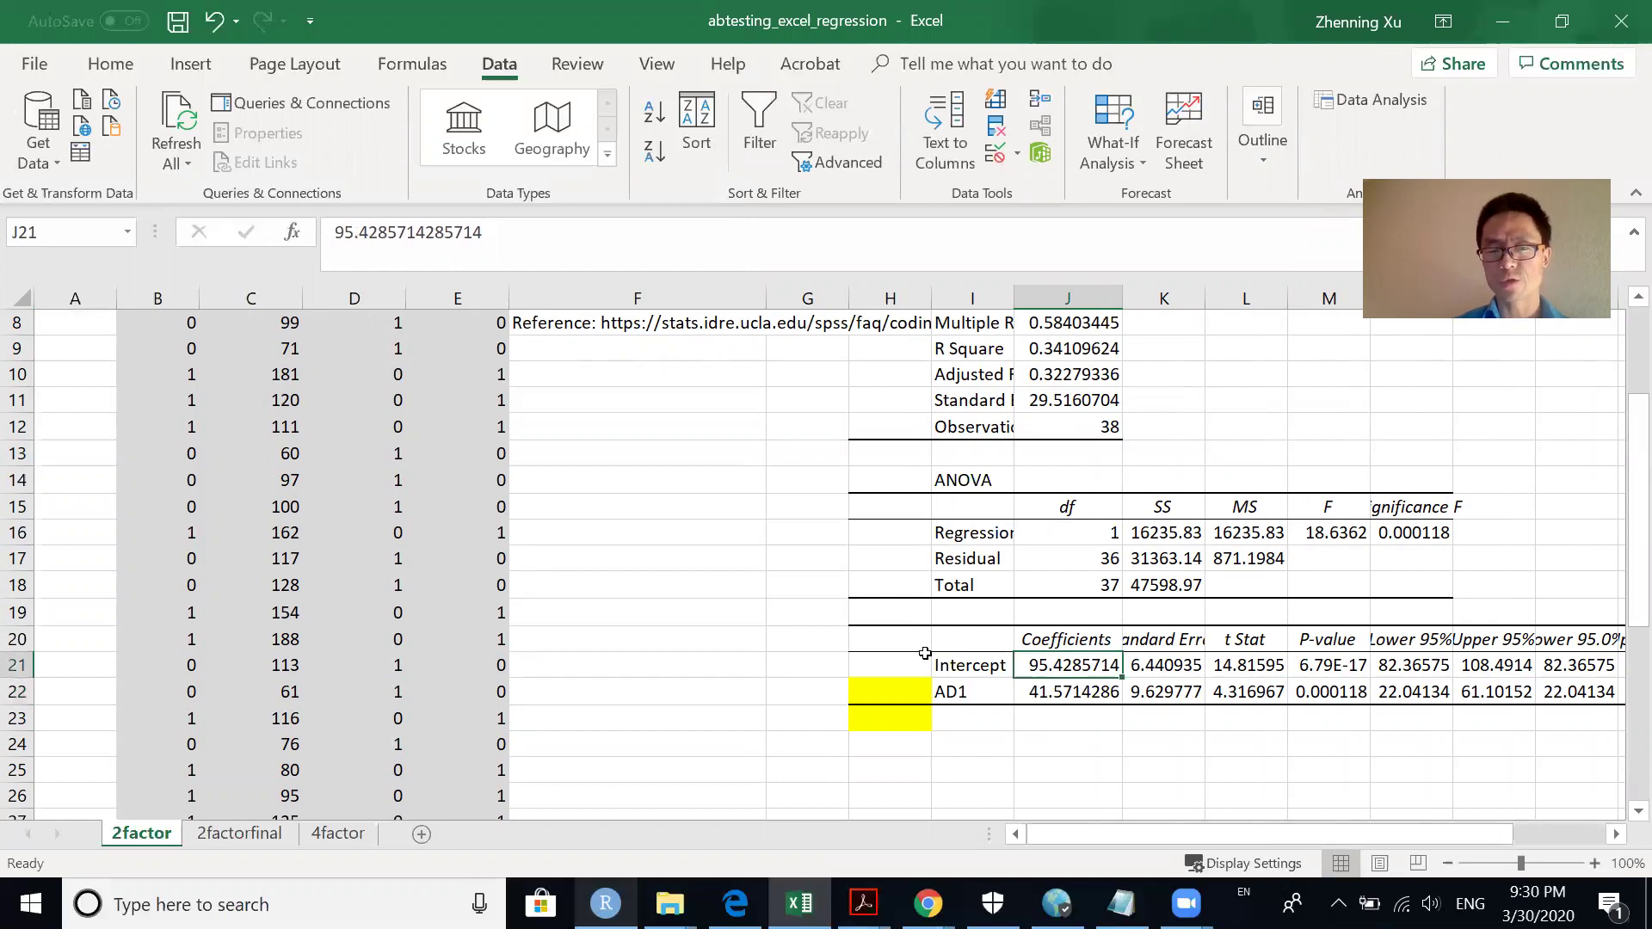
click(110, 64)
click(311, 152)
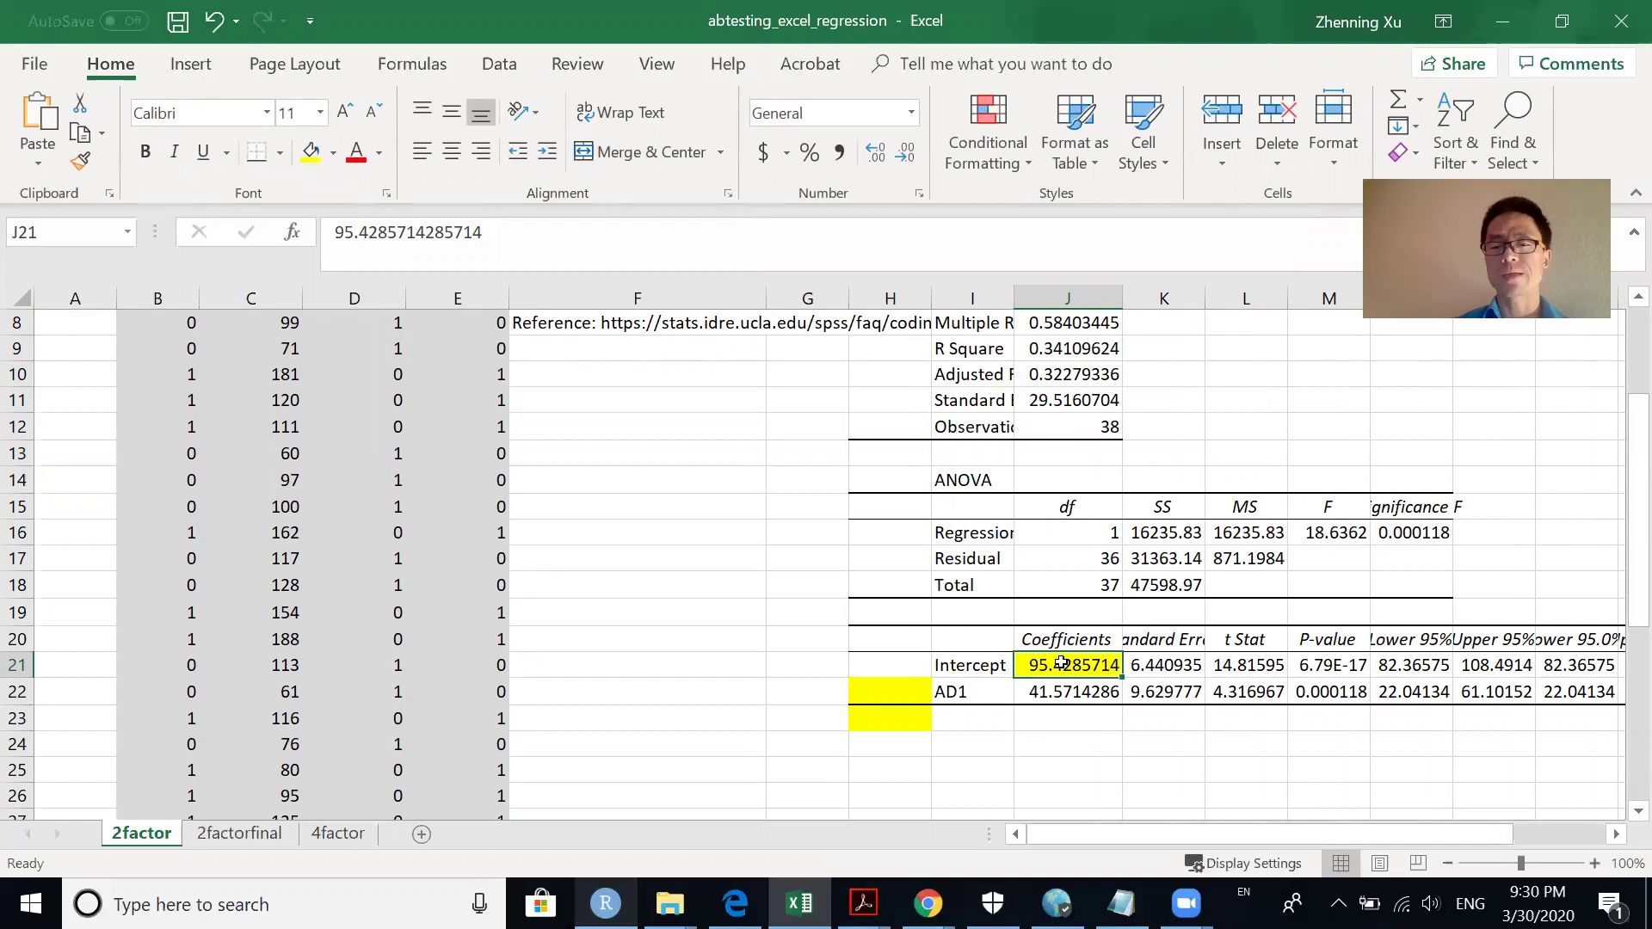
Enter the note "Coefficient for AD0 = j21" in cell I24 below the regression output
click(972, 742)
text(cOE)
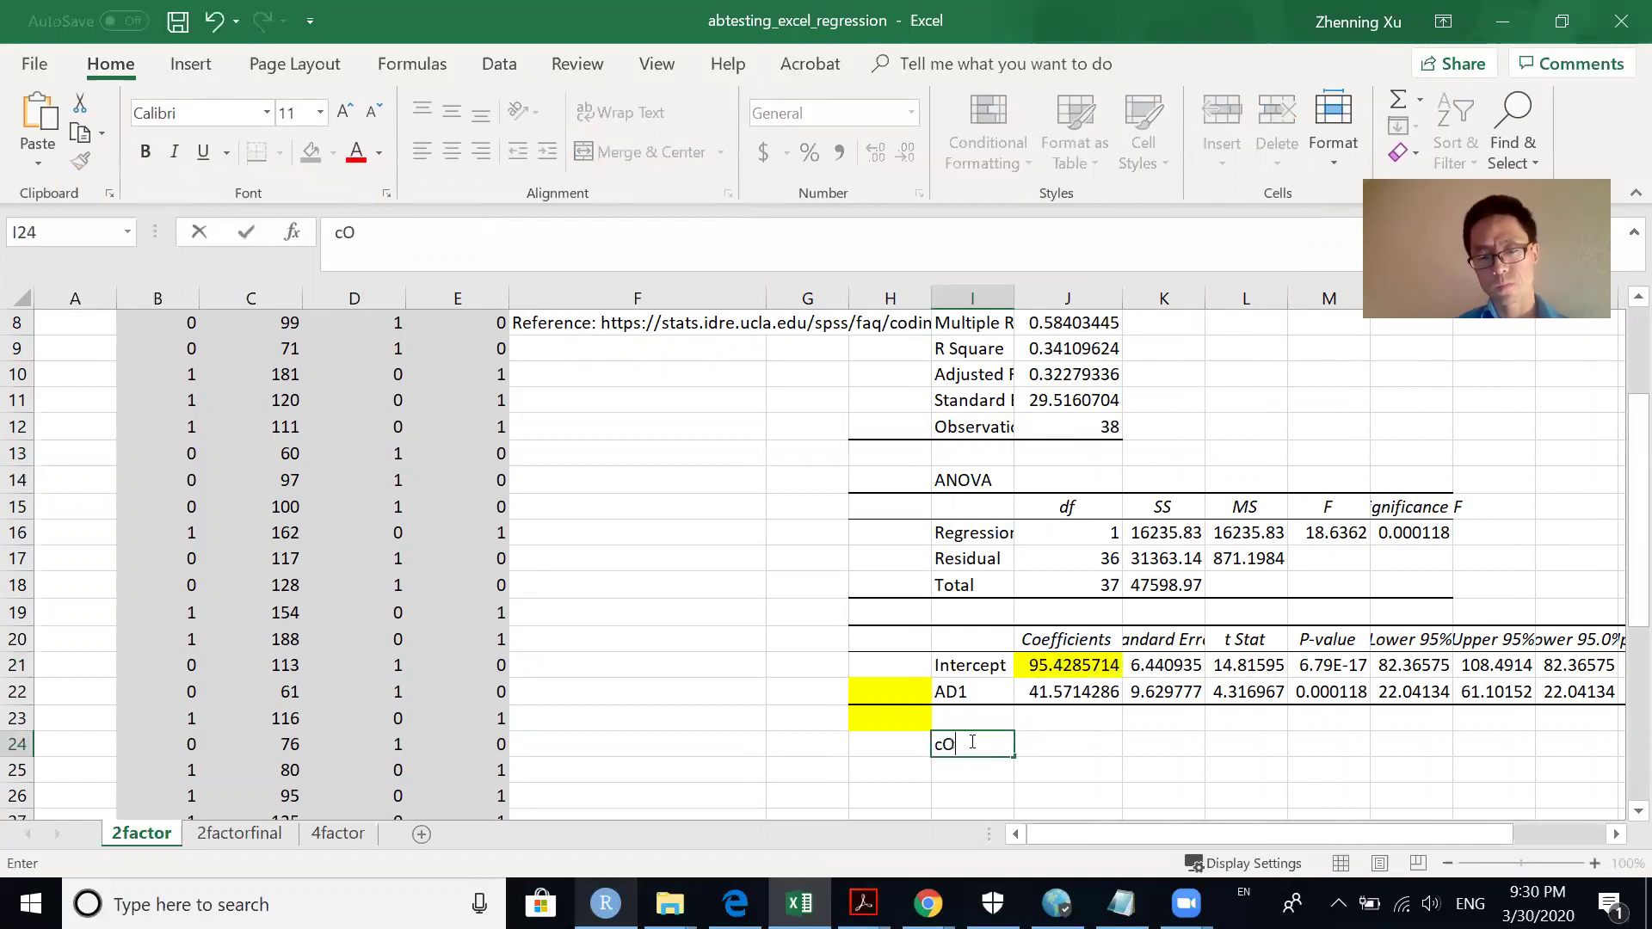
key(BackSpace)
key(BackSpace)
key(BackSpace)
text(Coe)
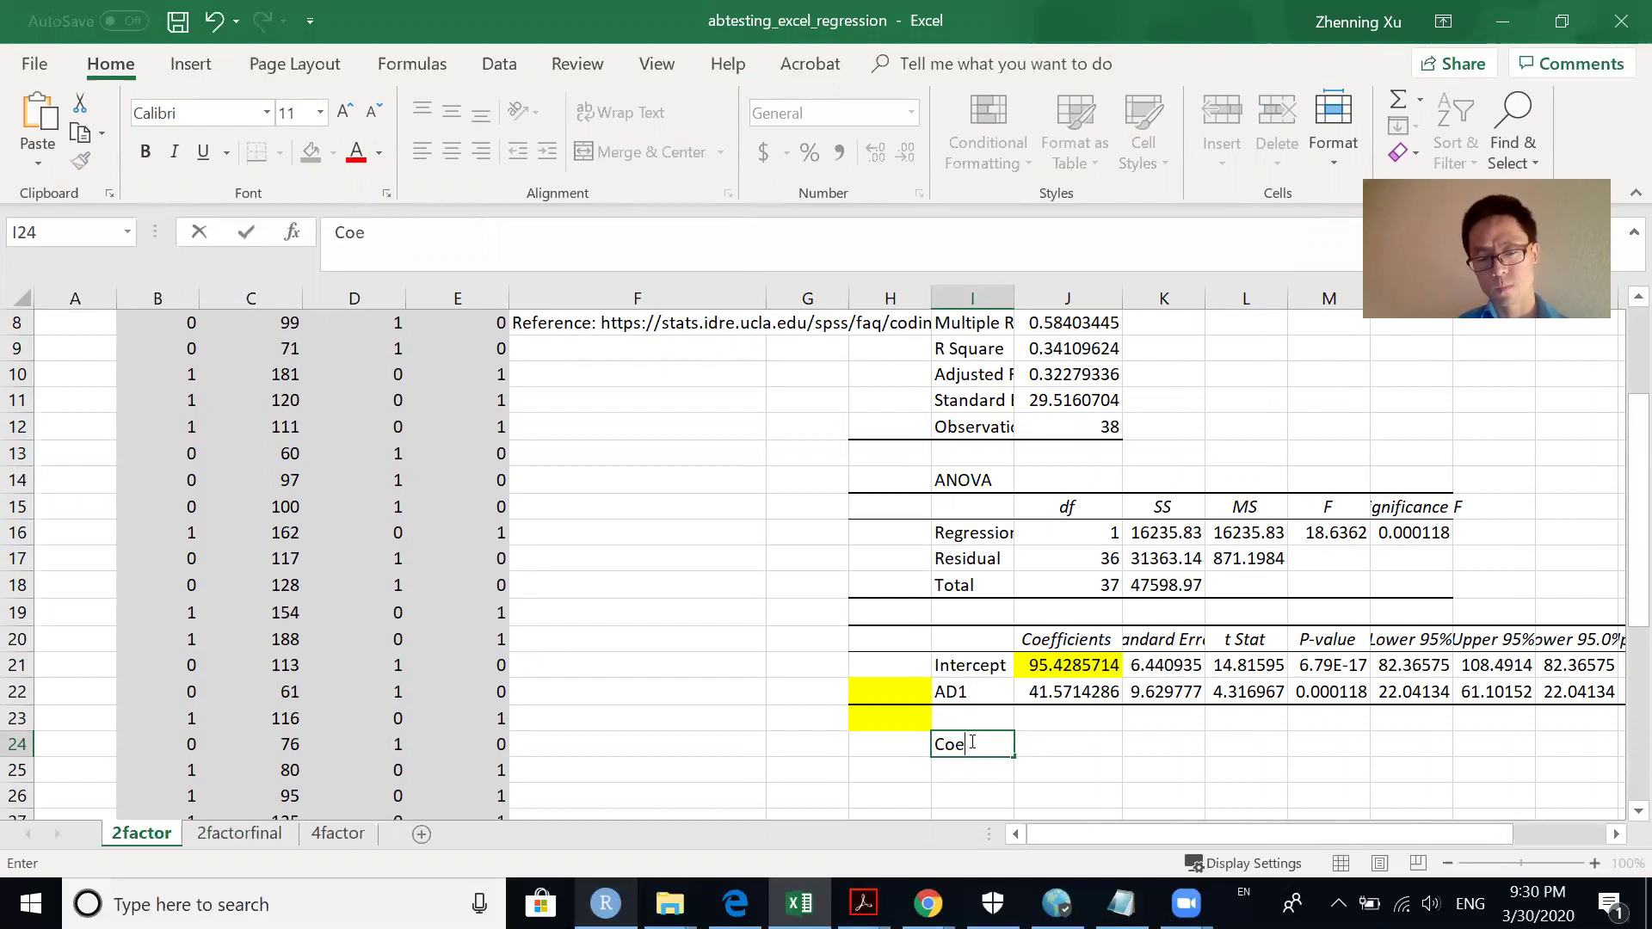
text(fficient for )
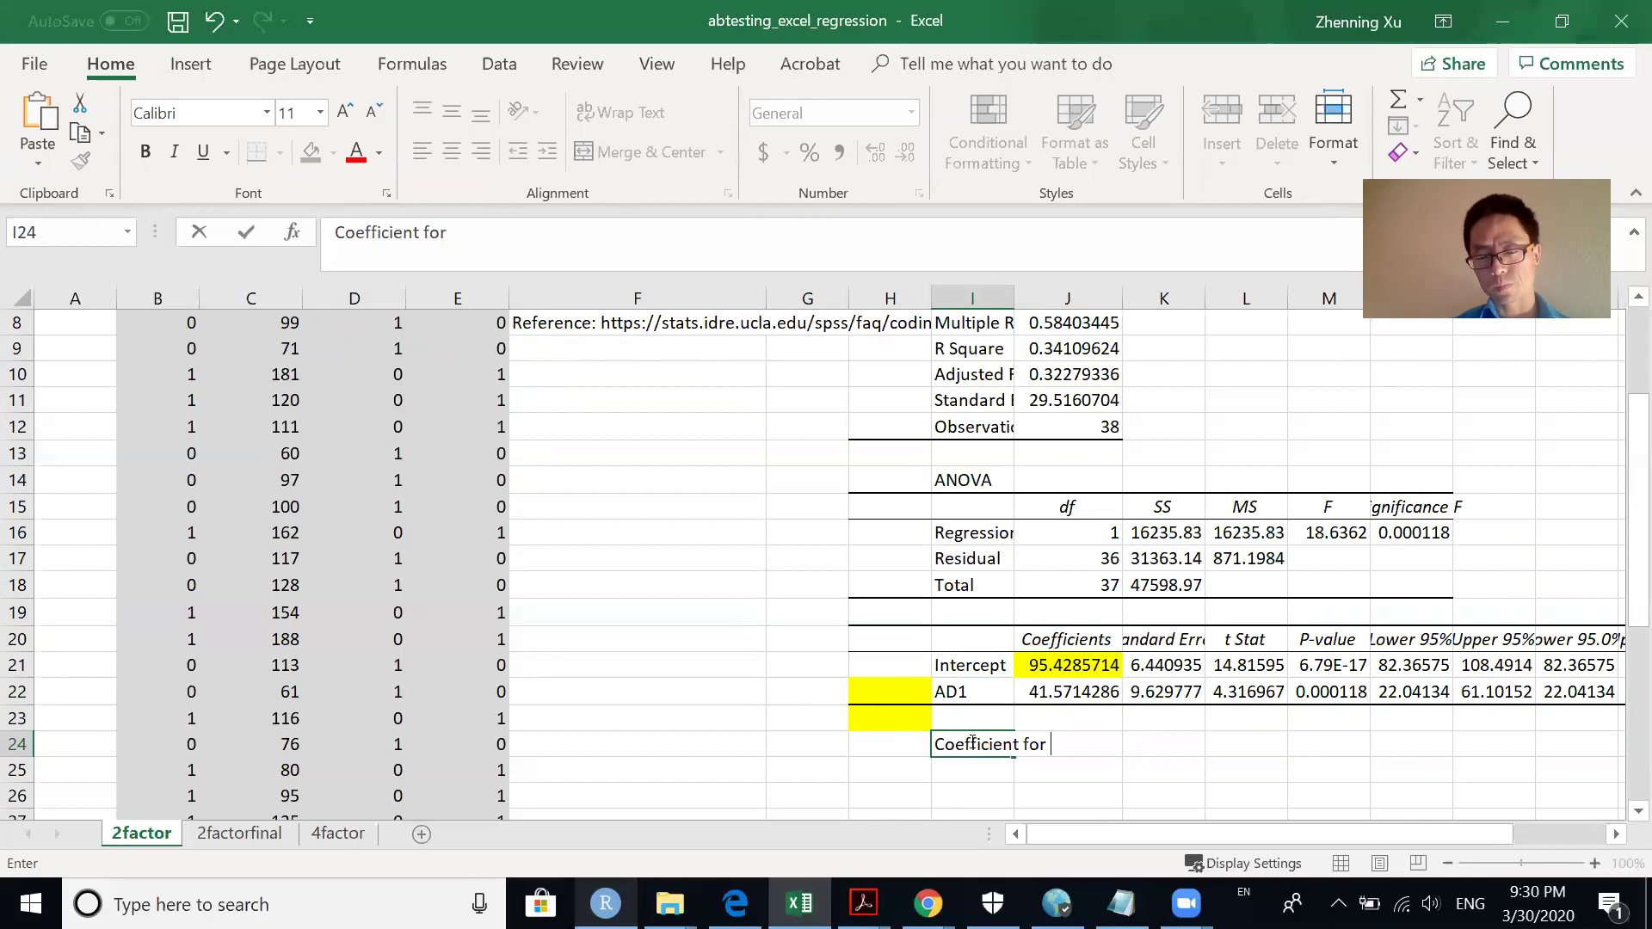
text(AD)
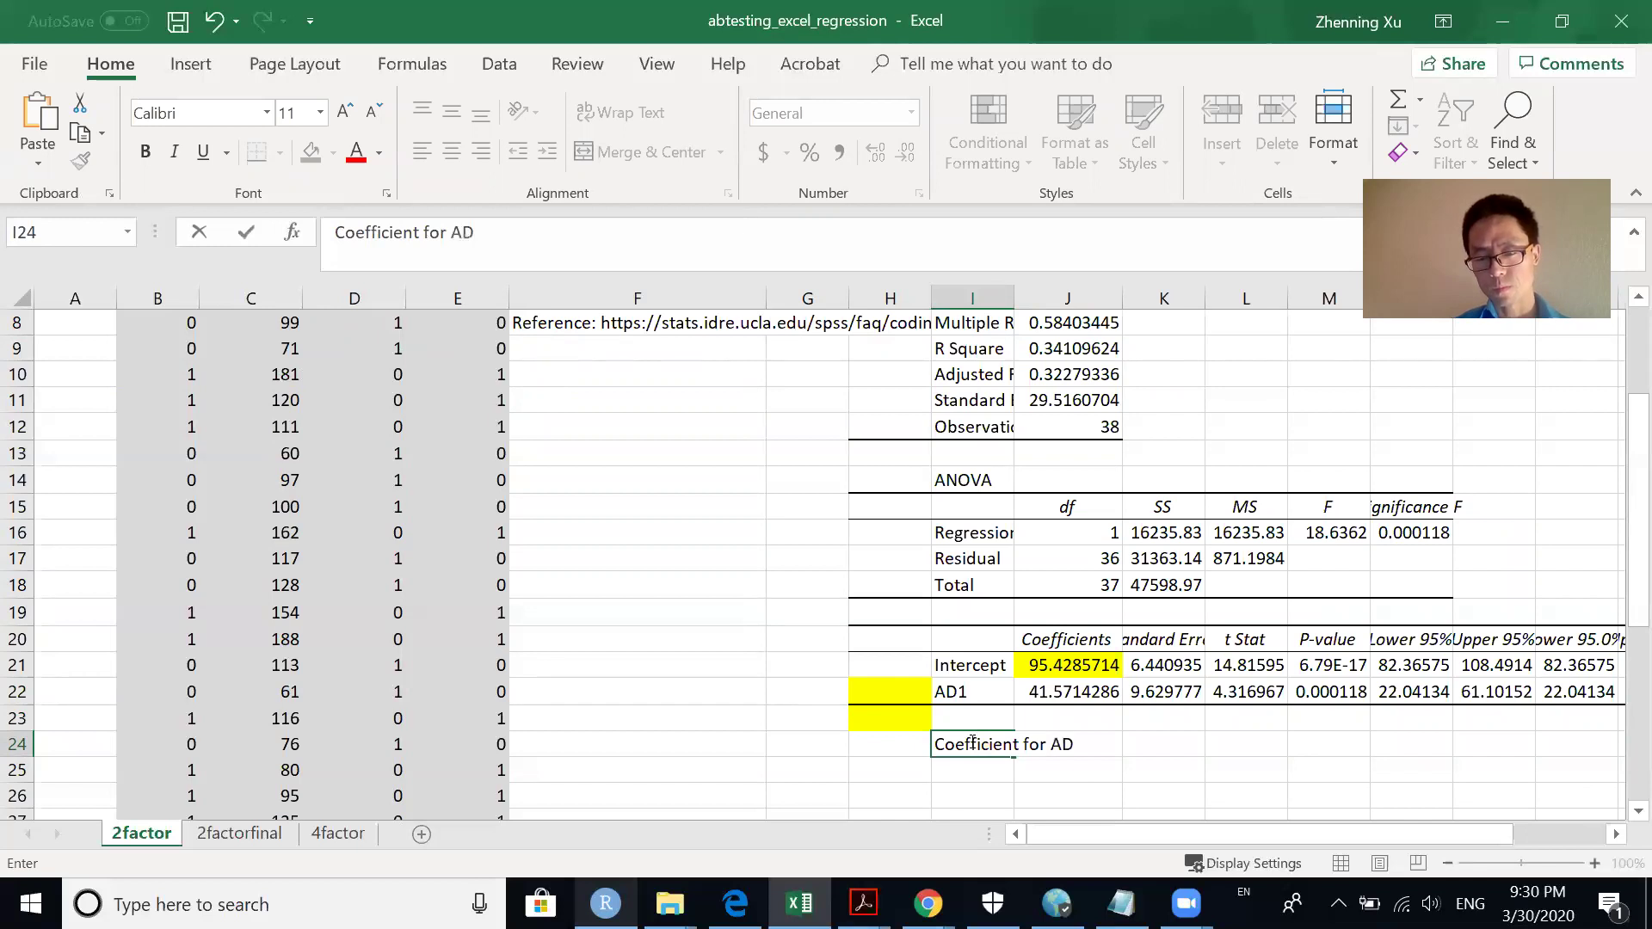
text(0)
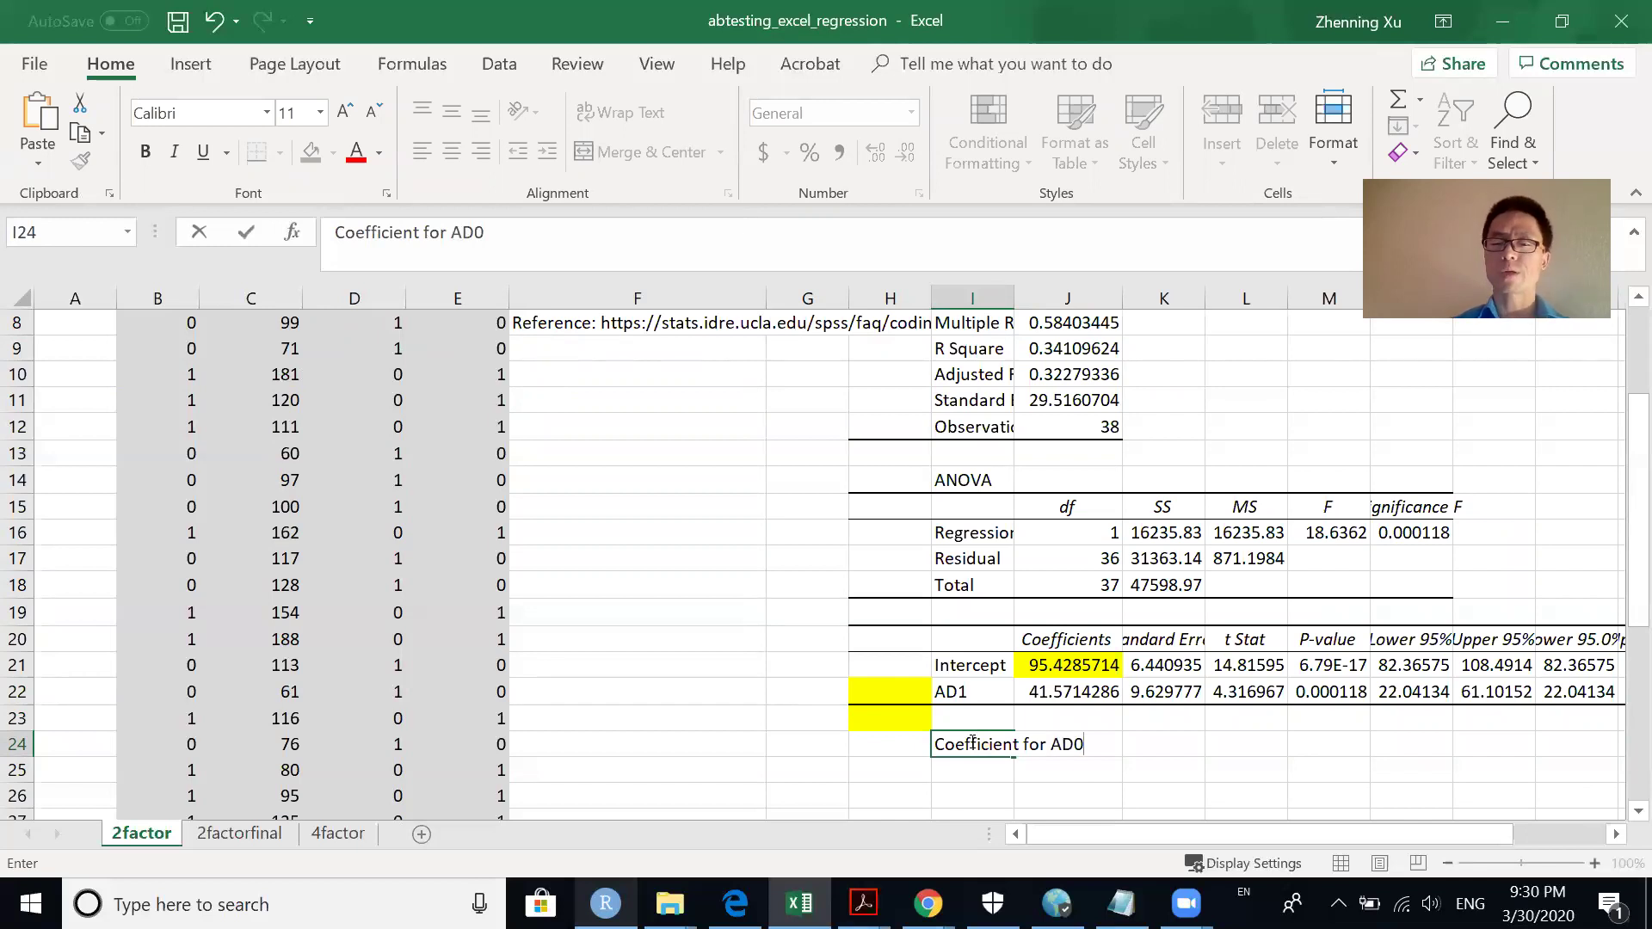
text(=)
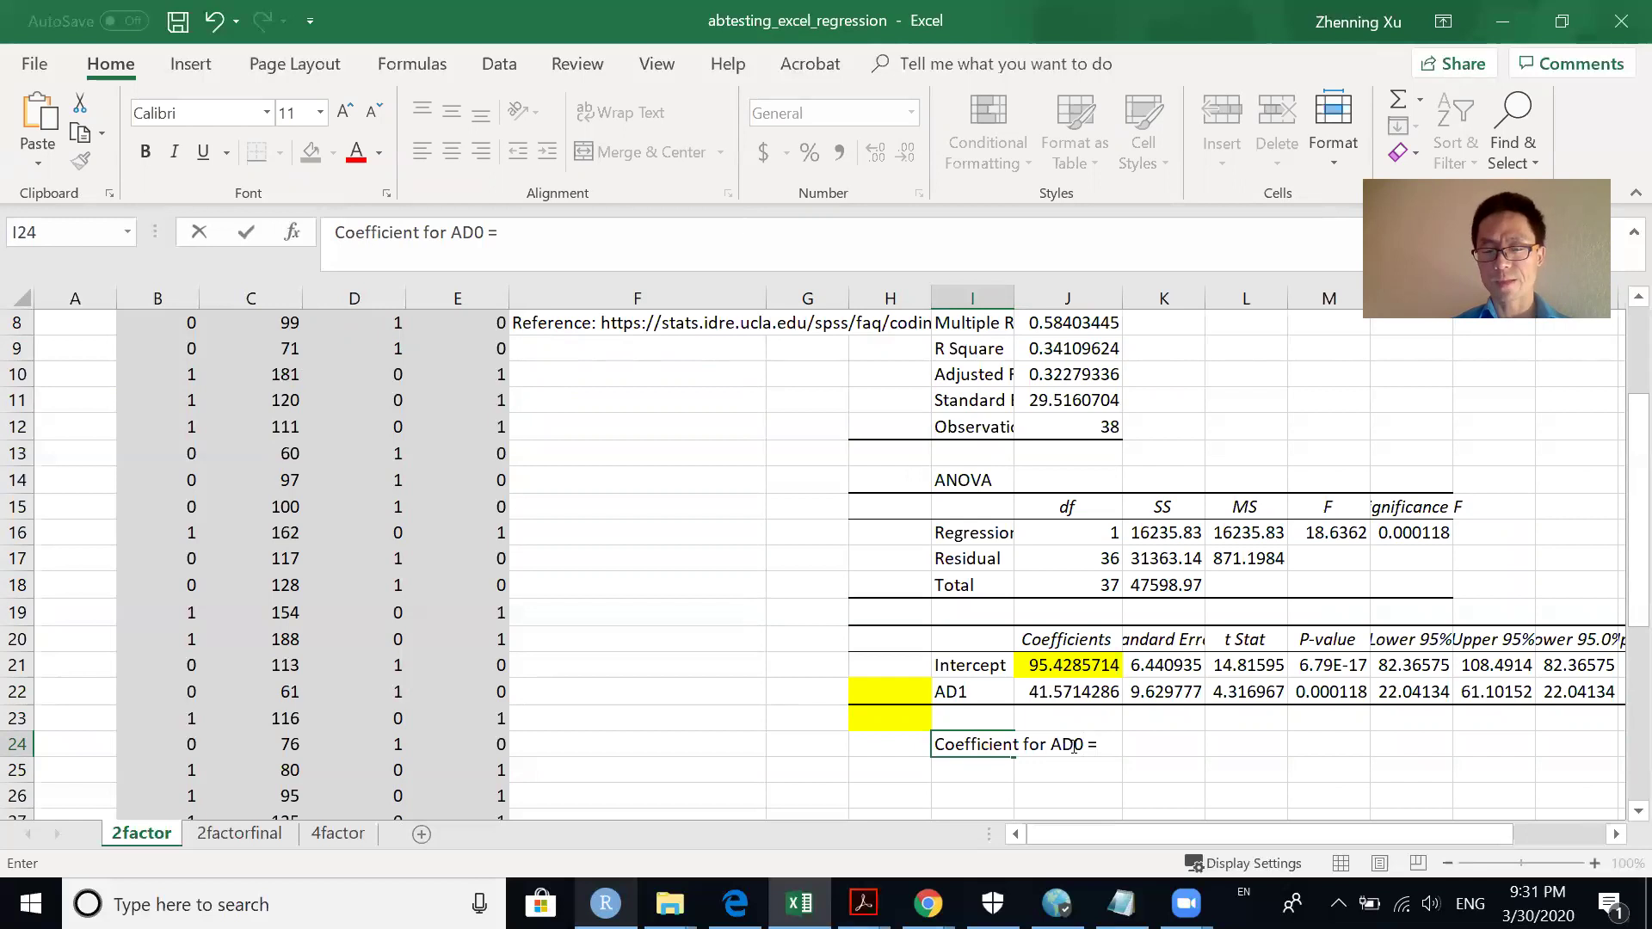
text(j)
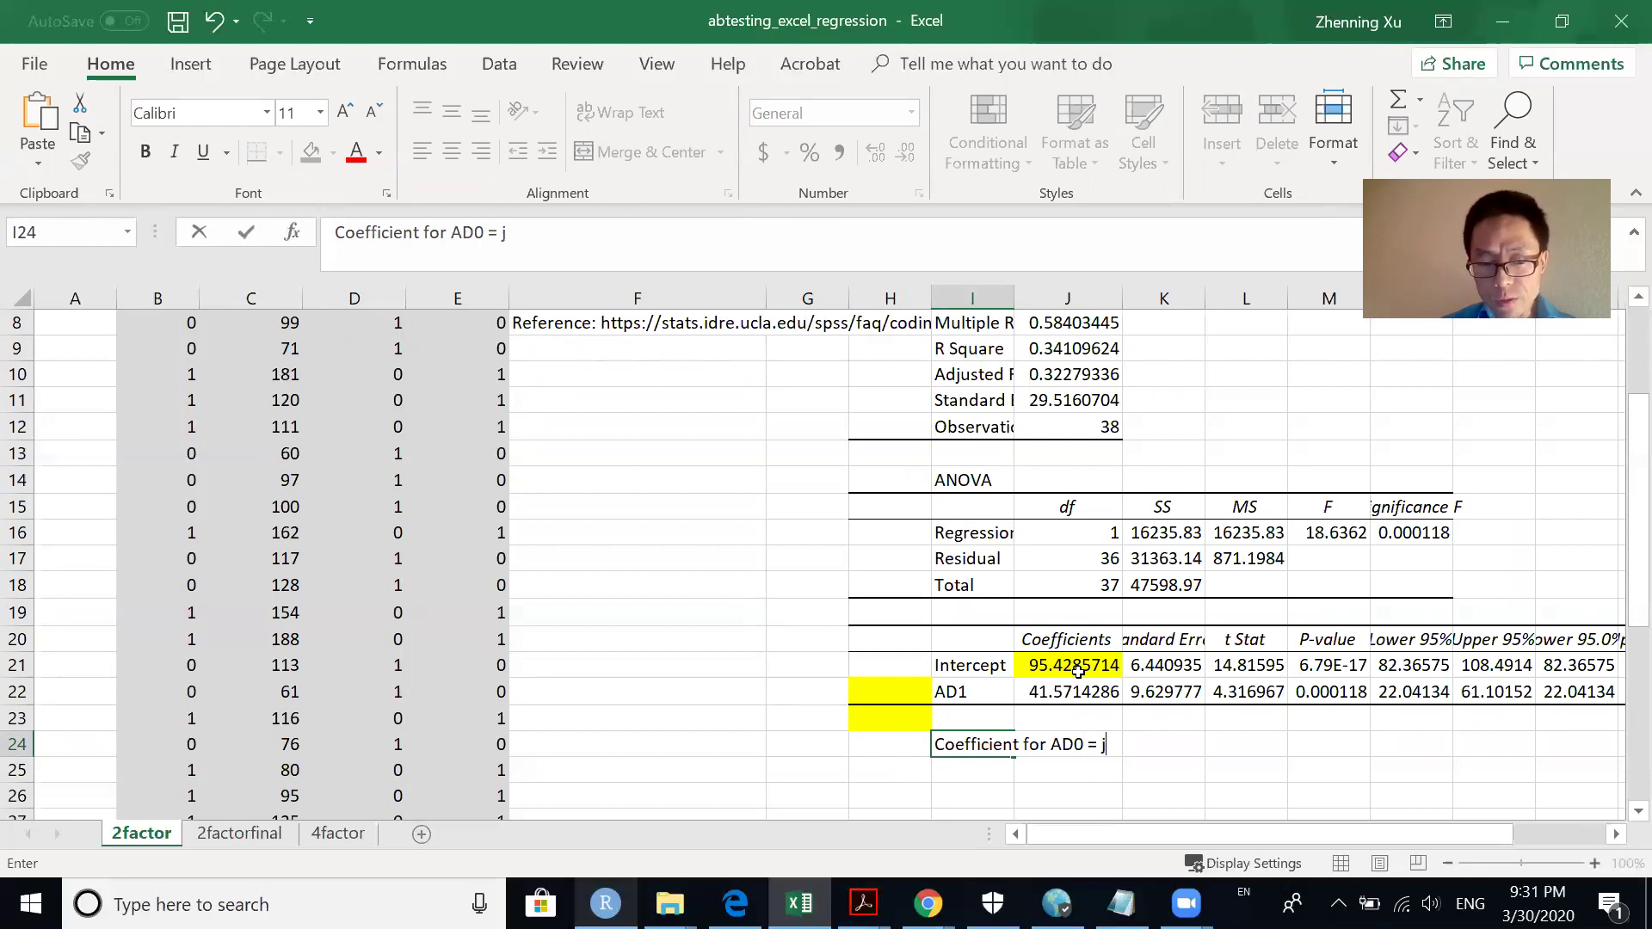
text(21)
key(Return)
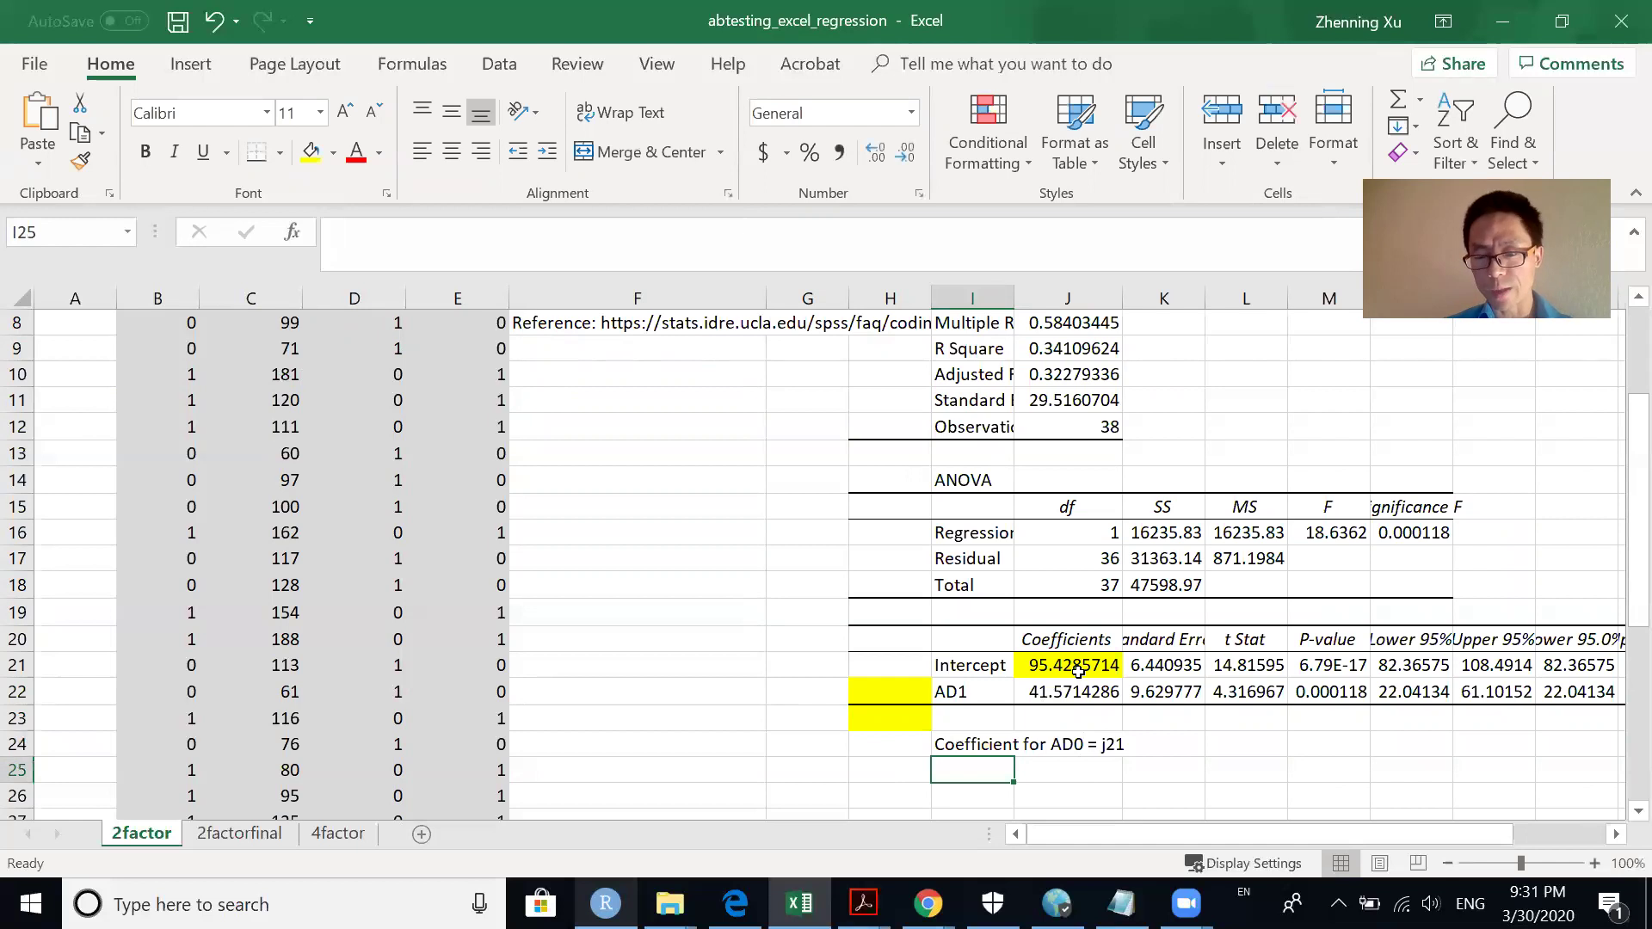
Cut "= j21" out of the note in cell I24 so it reads "Coefficient for AD0"
double_click(942, 742)
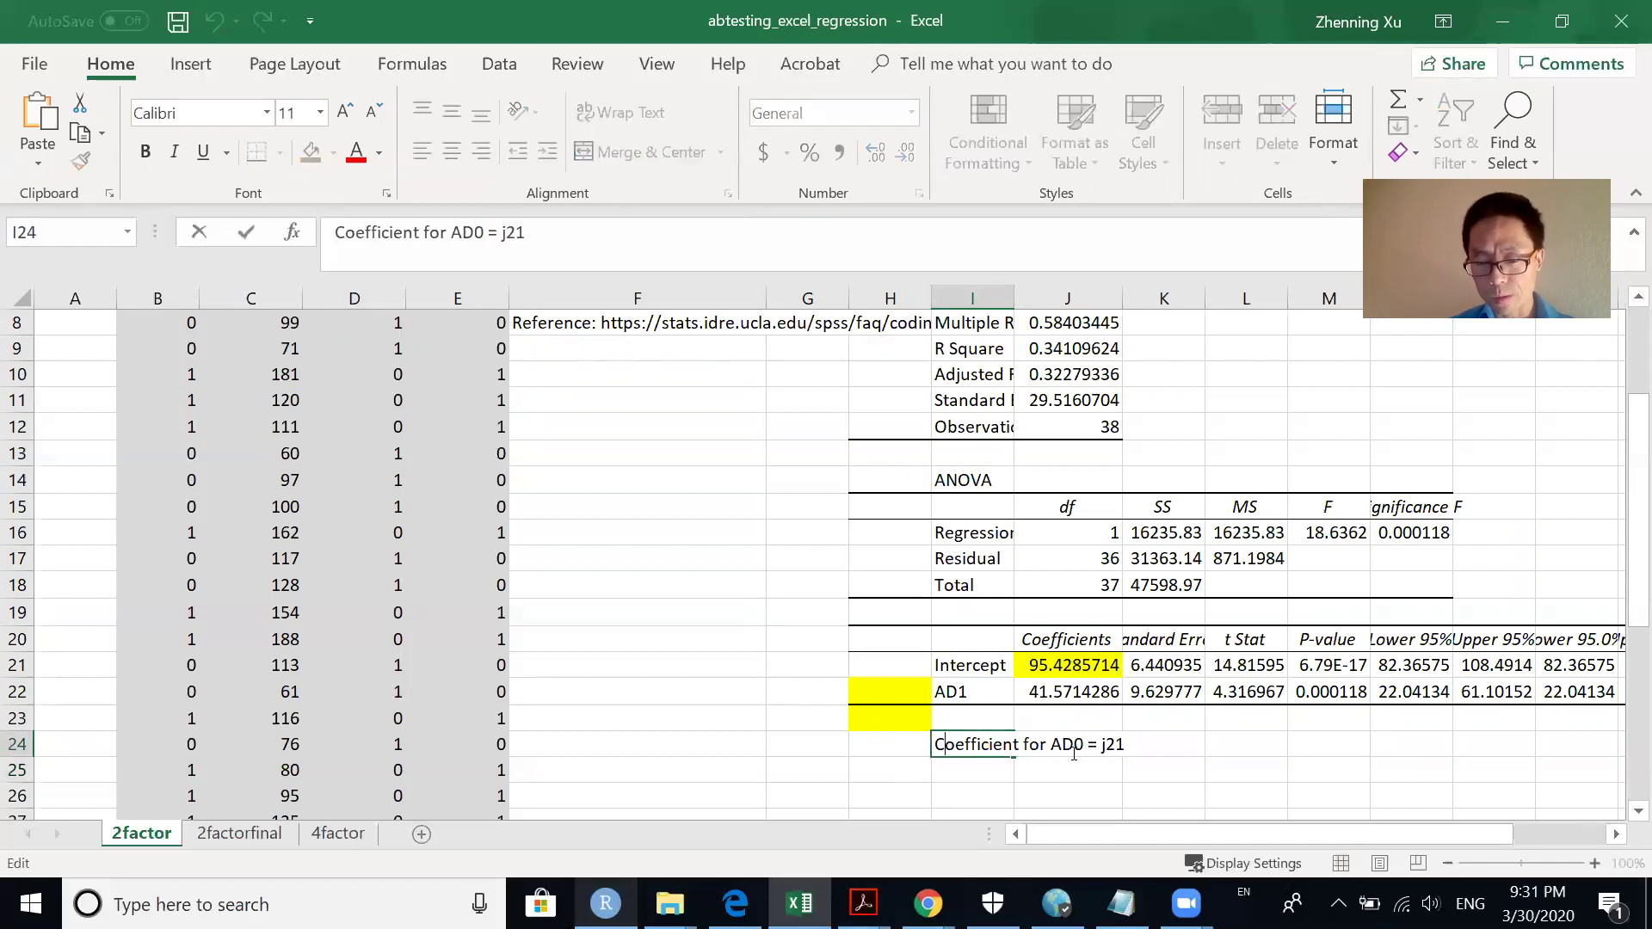
drag(1089, 743, 1121, 745)
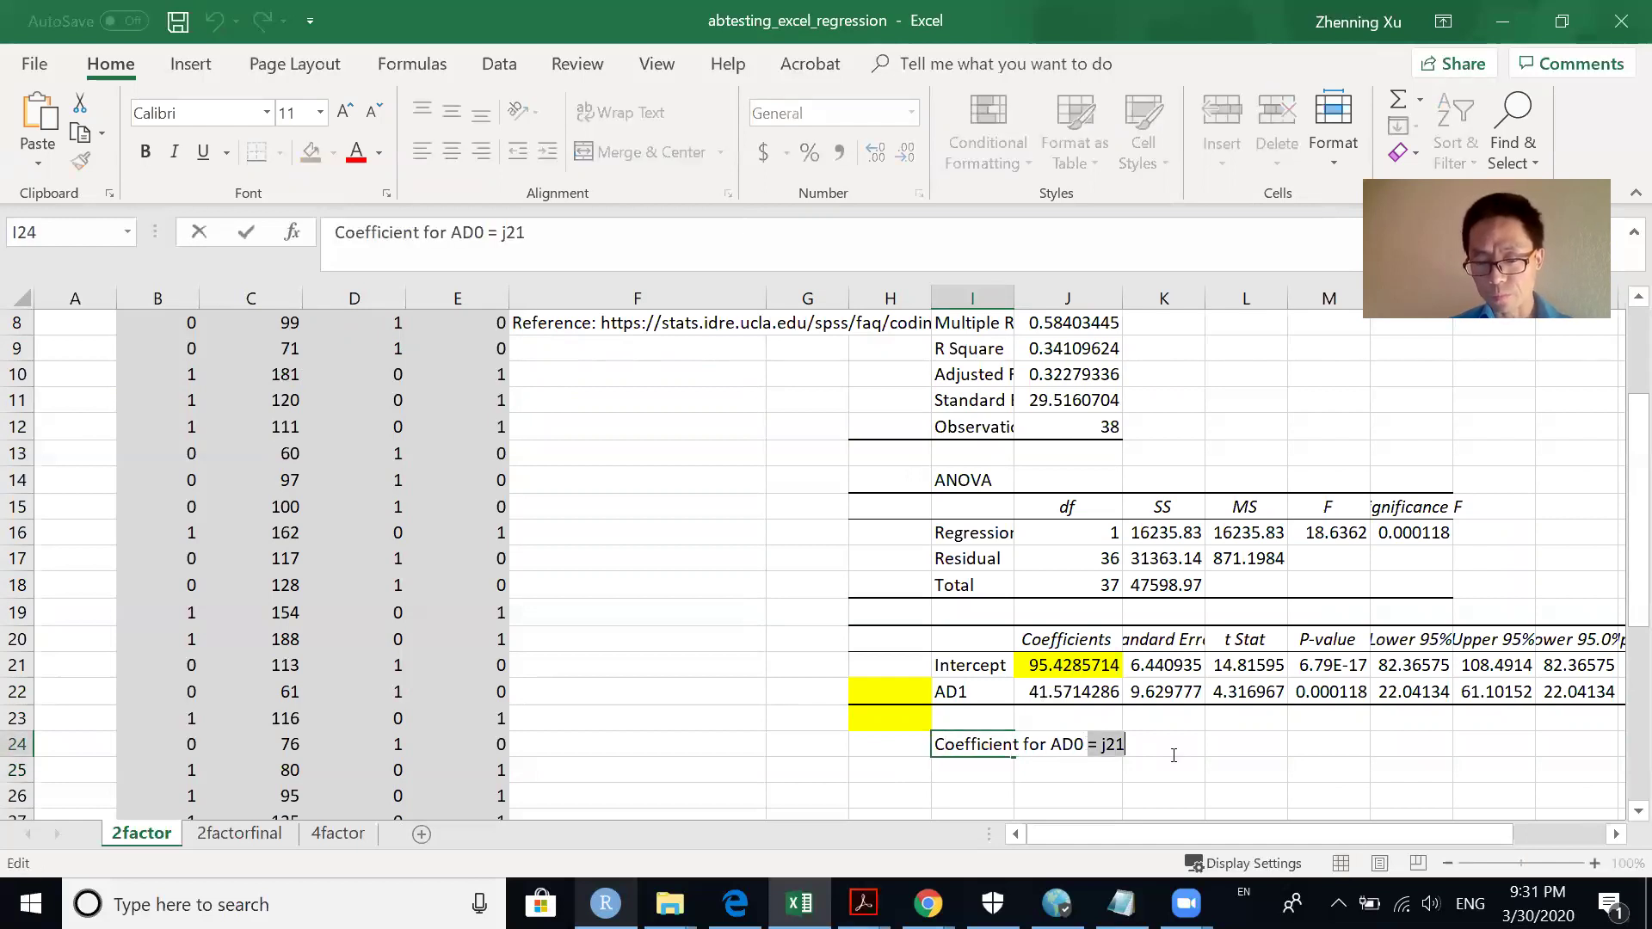
right_click(1113, 745)
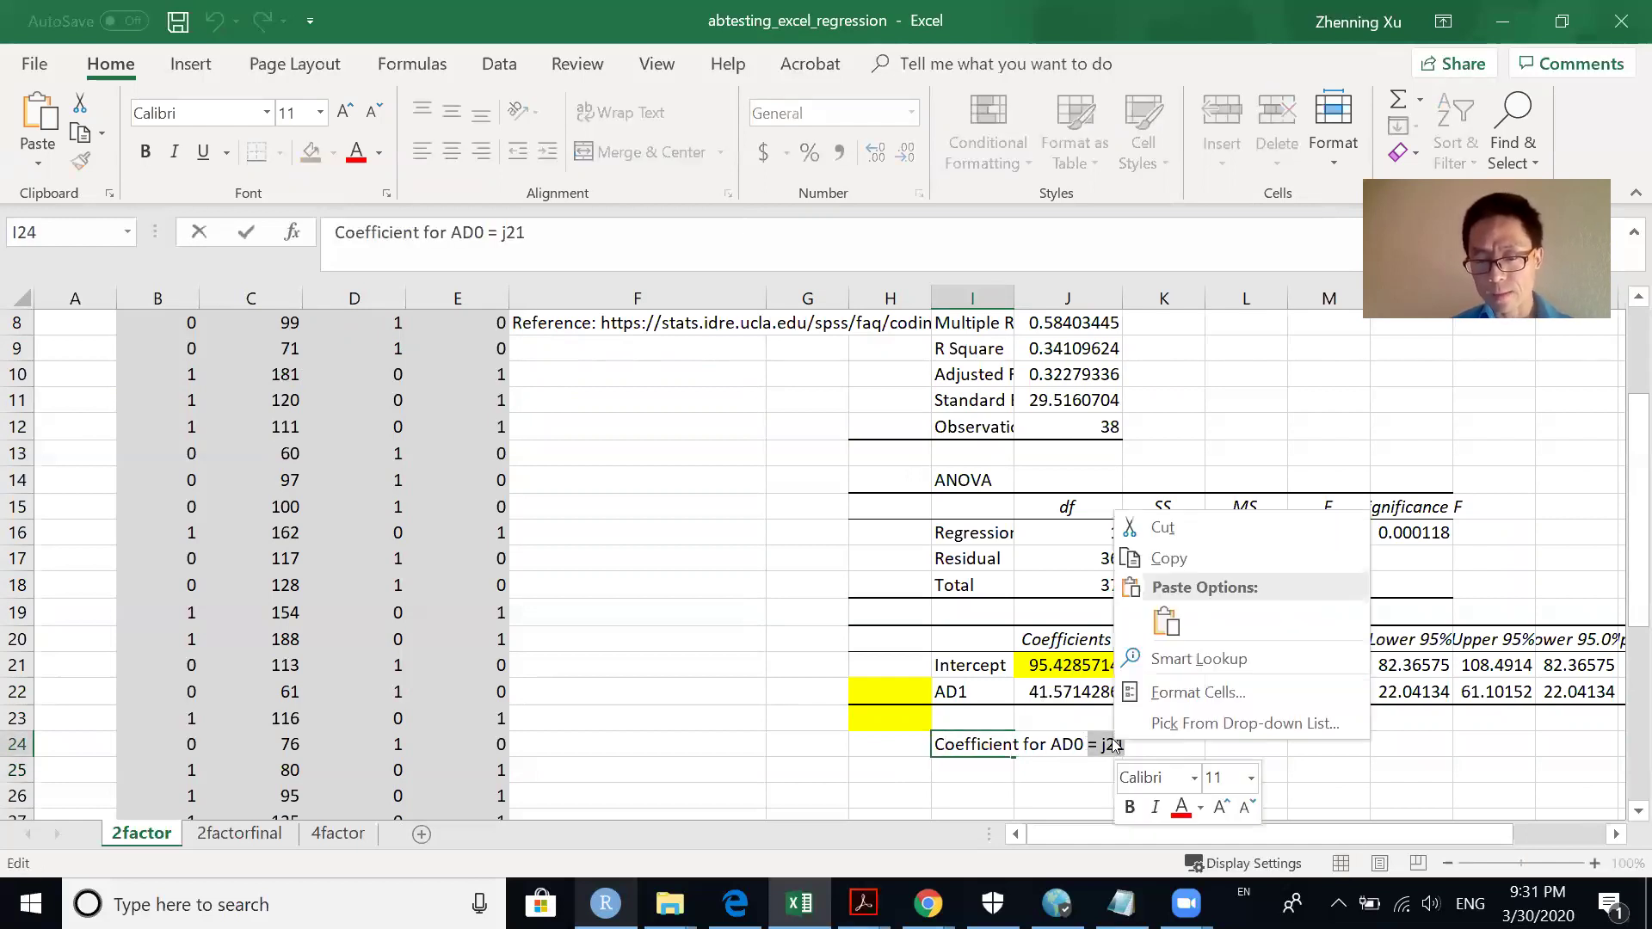
click(1177, 535)
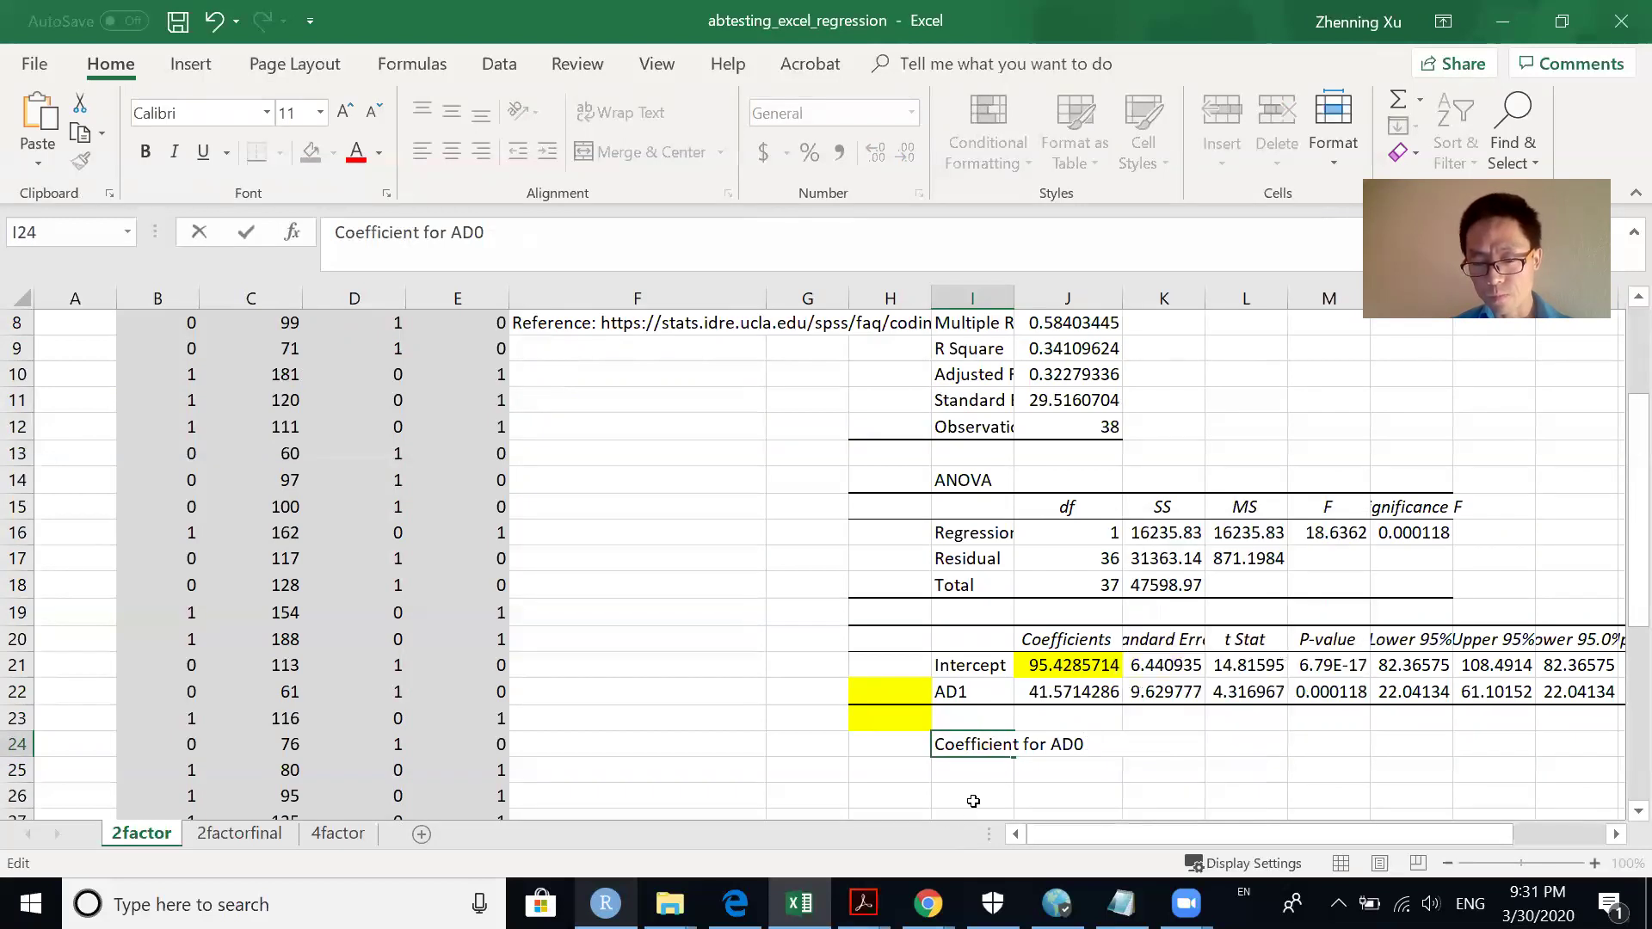
click(968, 798)
Enter the formula =j21 in cell J24 and widen column I to fit the full labels
click(1089, 743)
text(=j21)
key(Return)
click(946, 765)
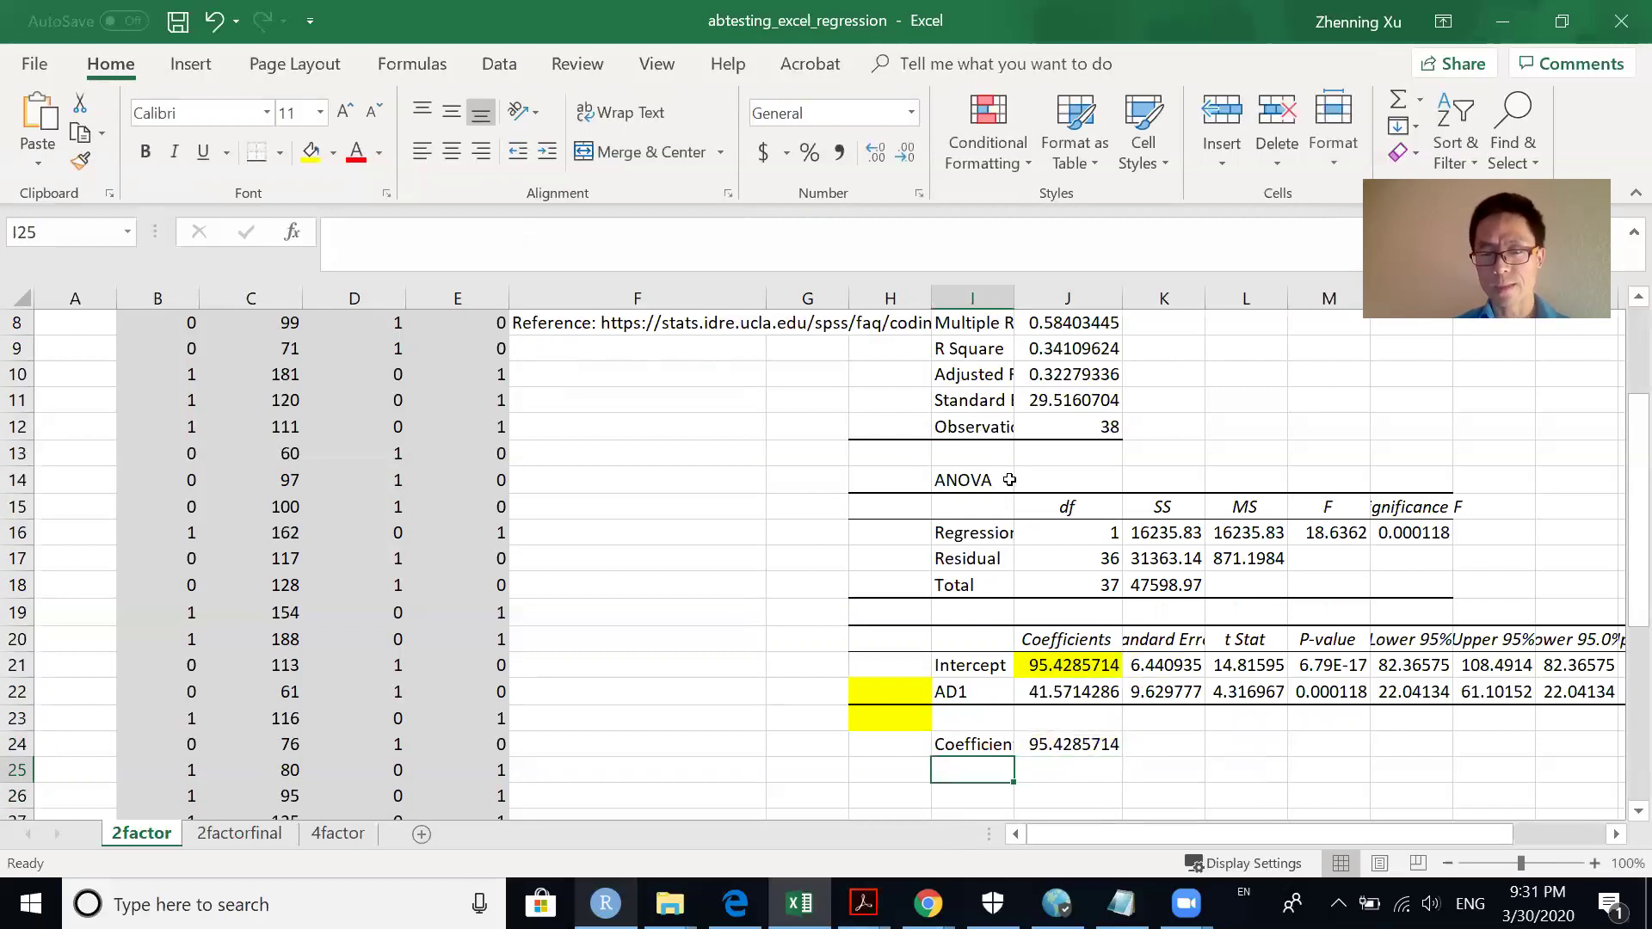
drag(1009, 295, 1121, 295)
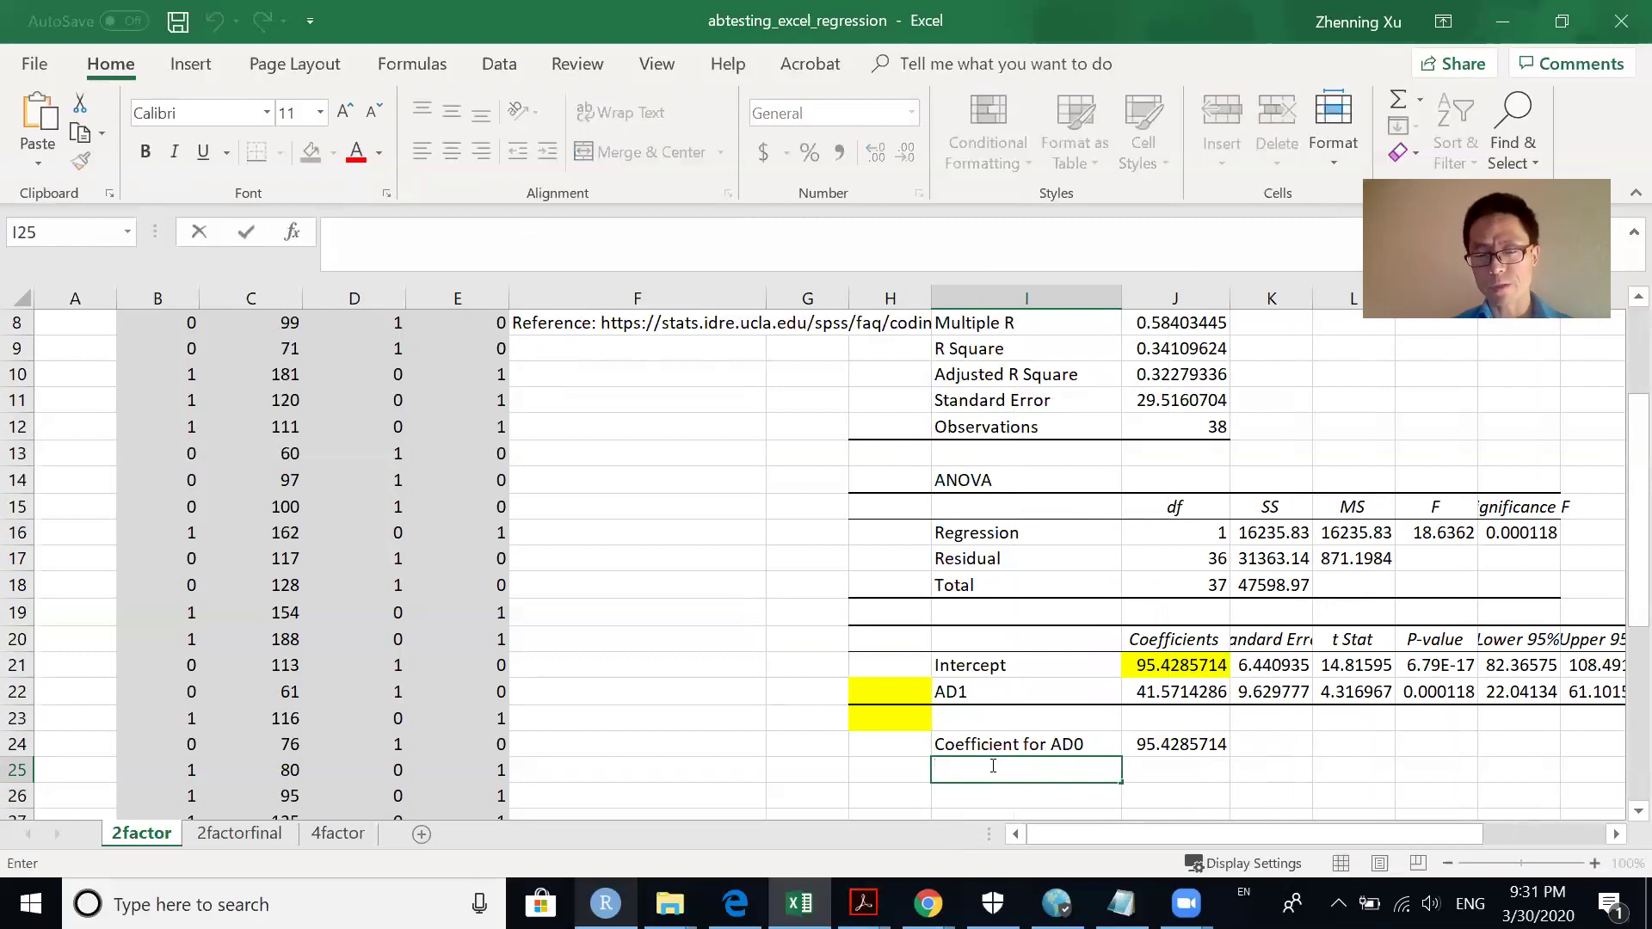
Switch to the RPubs page in Chrome and find the Interpretations section on the campaign's effectiveness
mouse_move(928, 904)
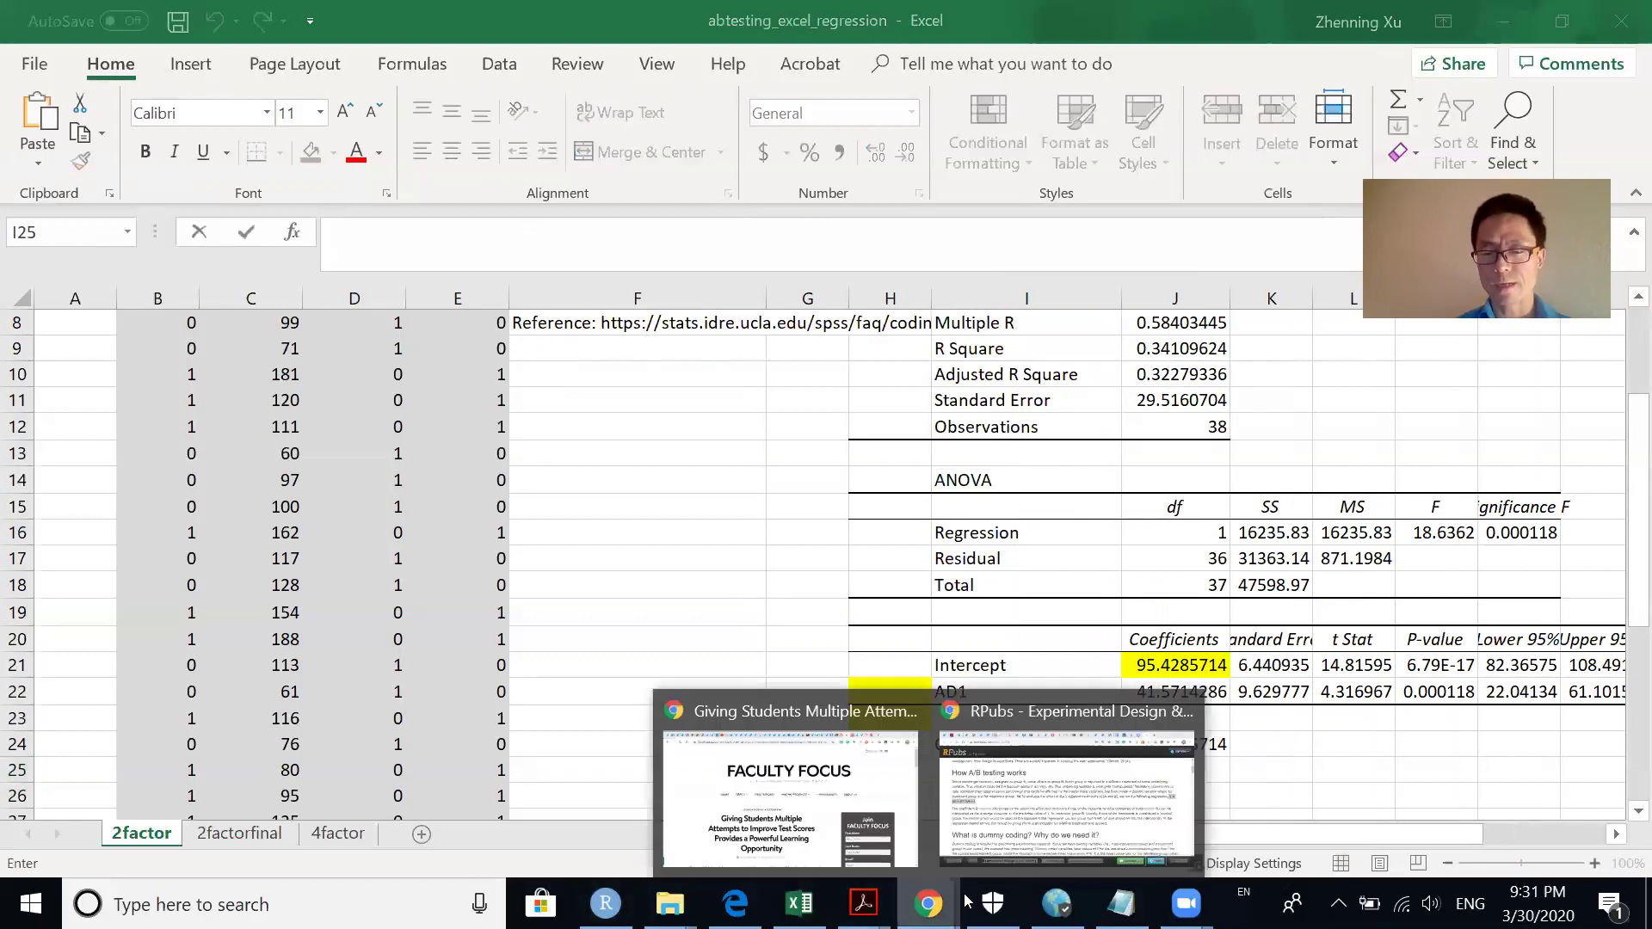
click(1073, 841)
drag(1630, 251, 1624, 474)
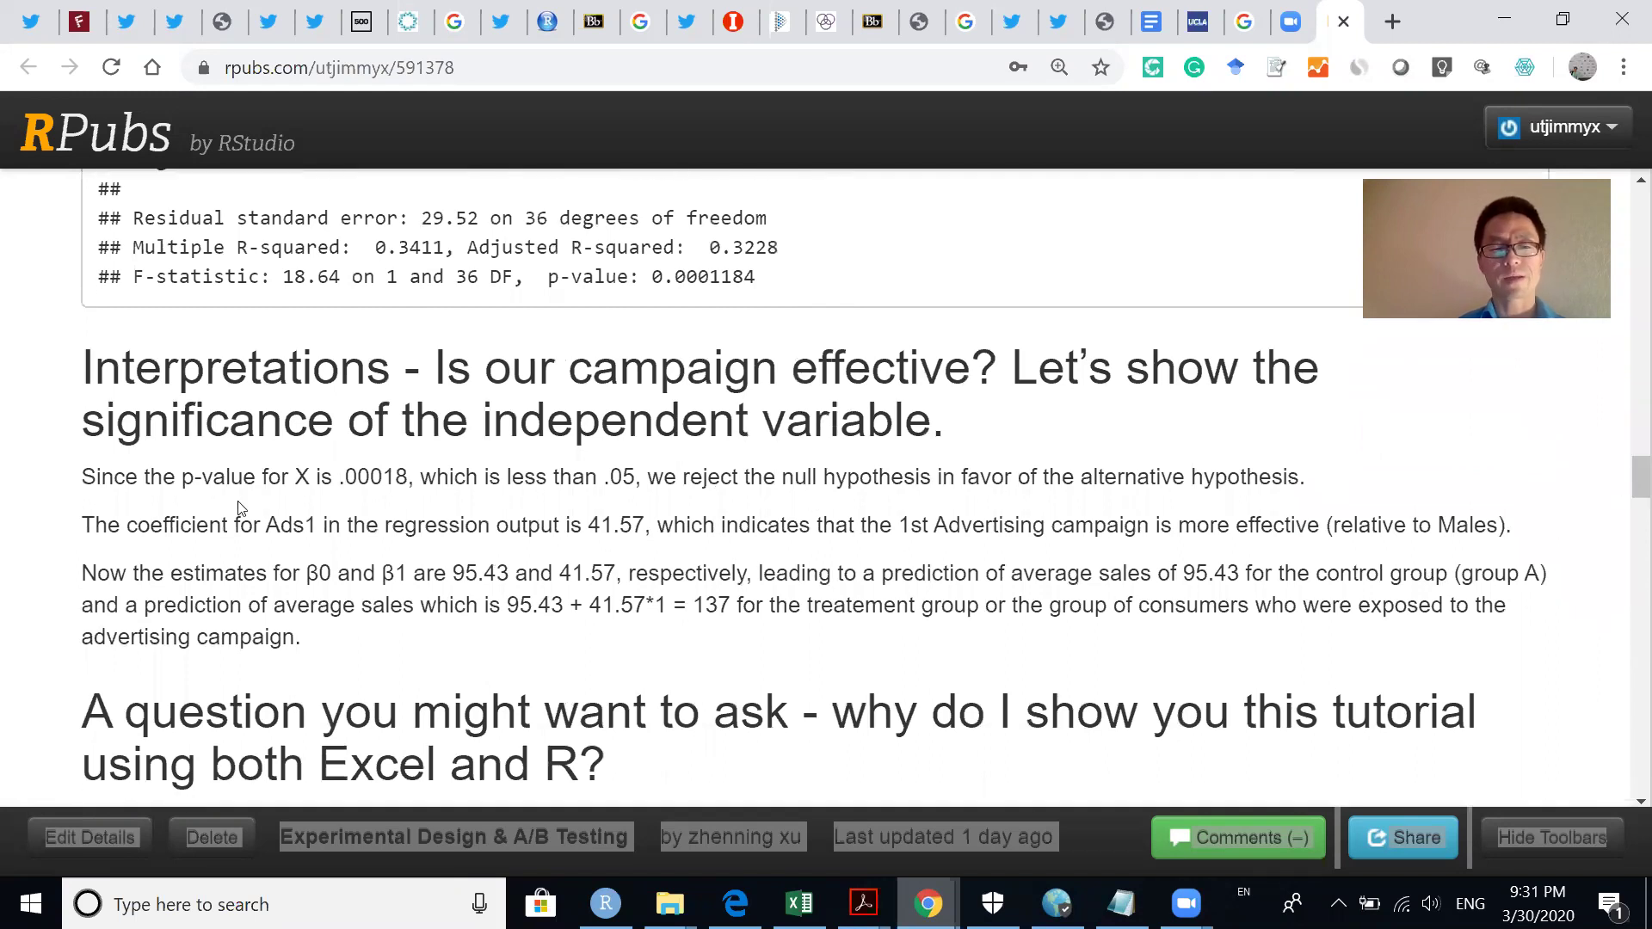
right_click(861, 902)
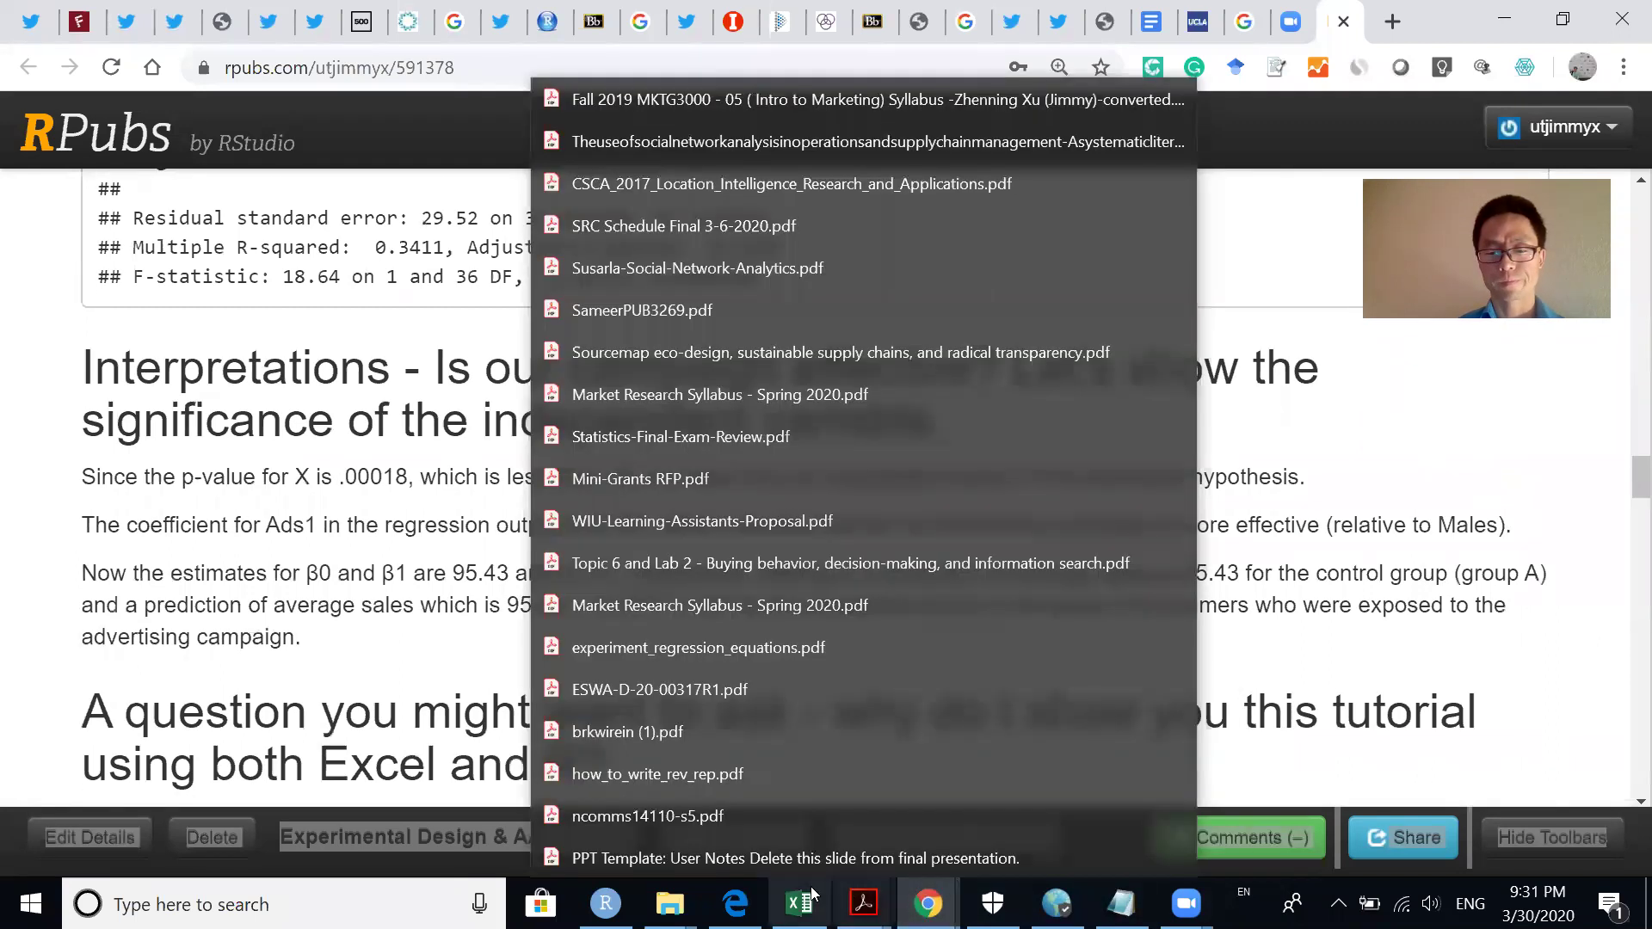
Switch to Excel, fill the AD1 P-value cell M22 yellow, and compare it with the interpretation on the RPubs page
click(800, 902)
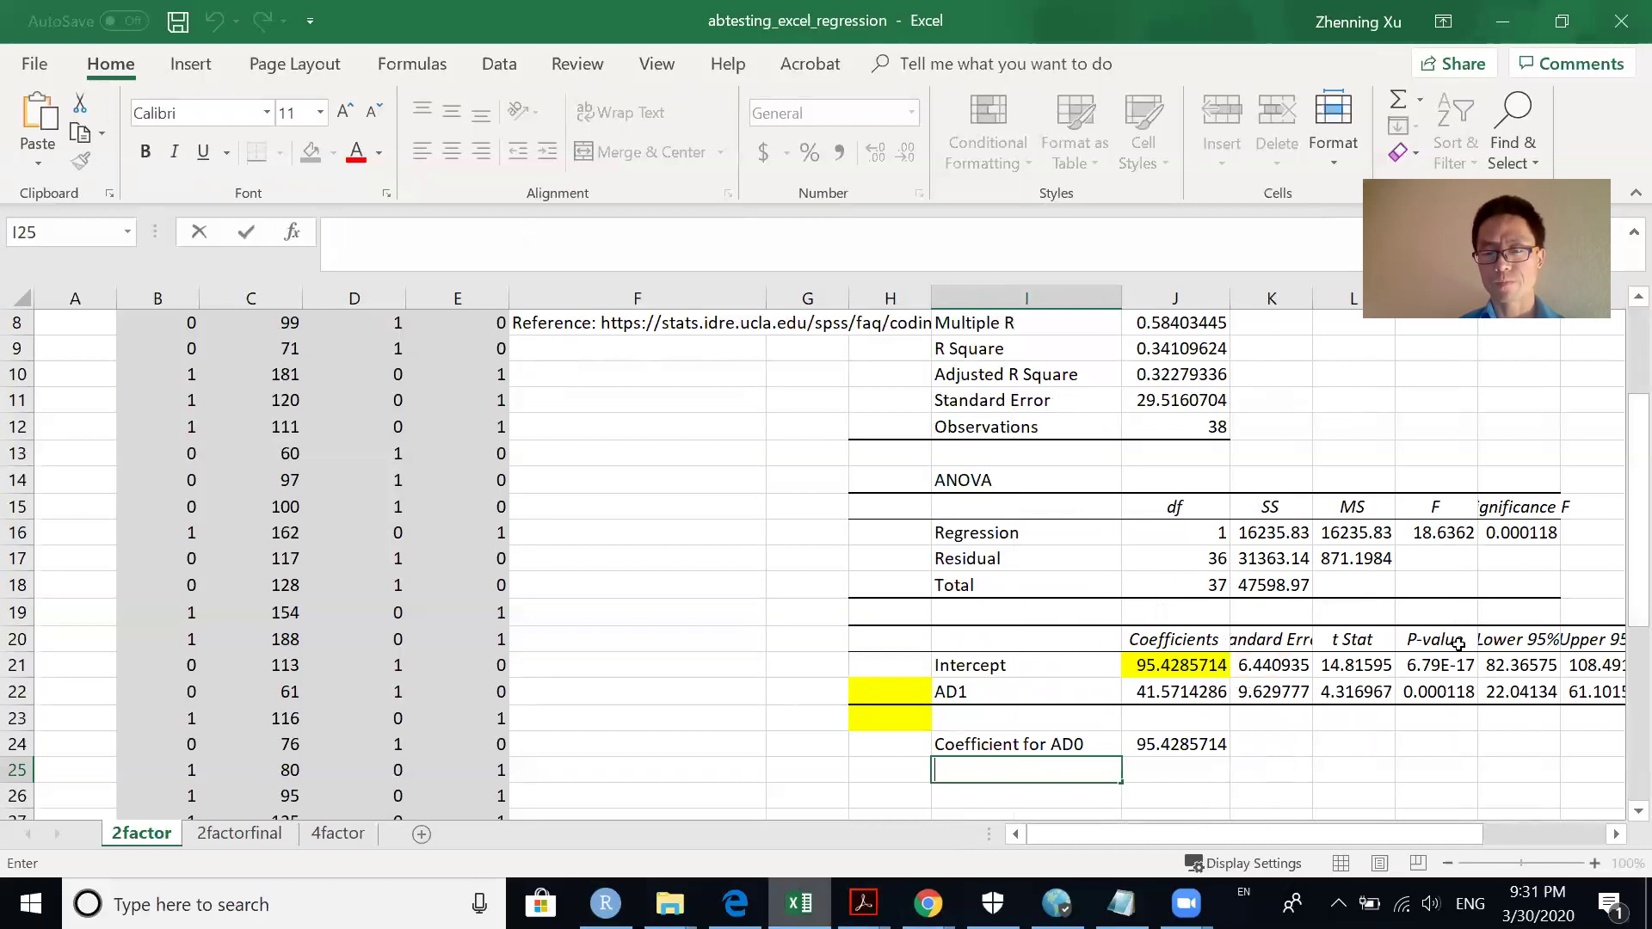
drag(1298, 842, 1441, 835)
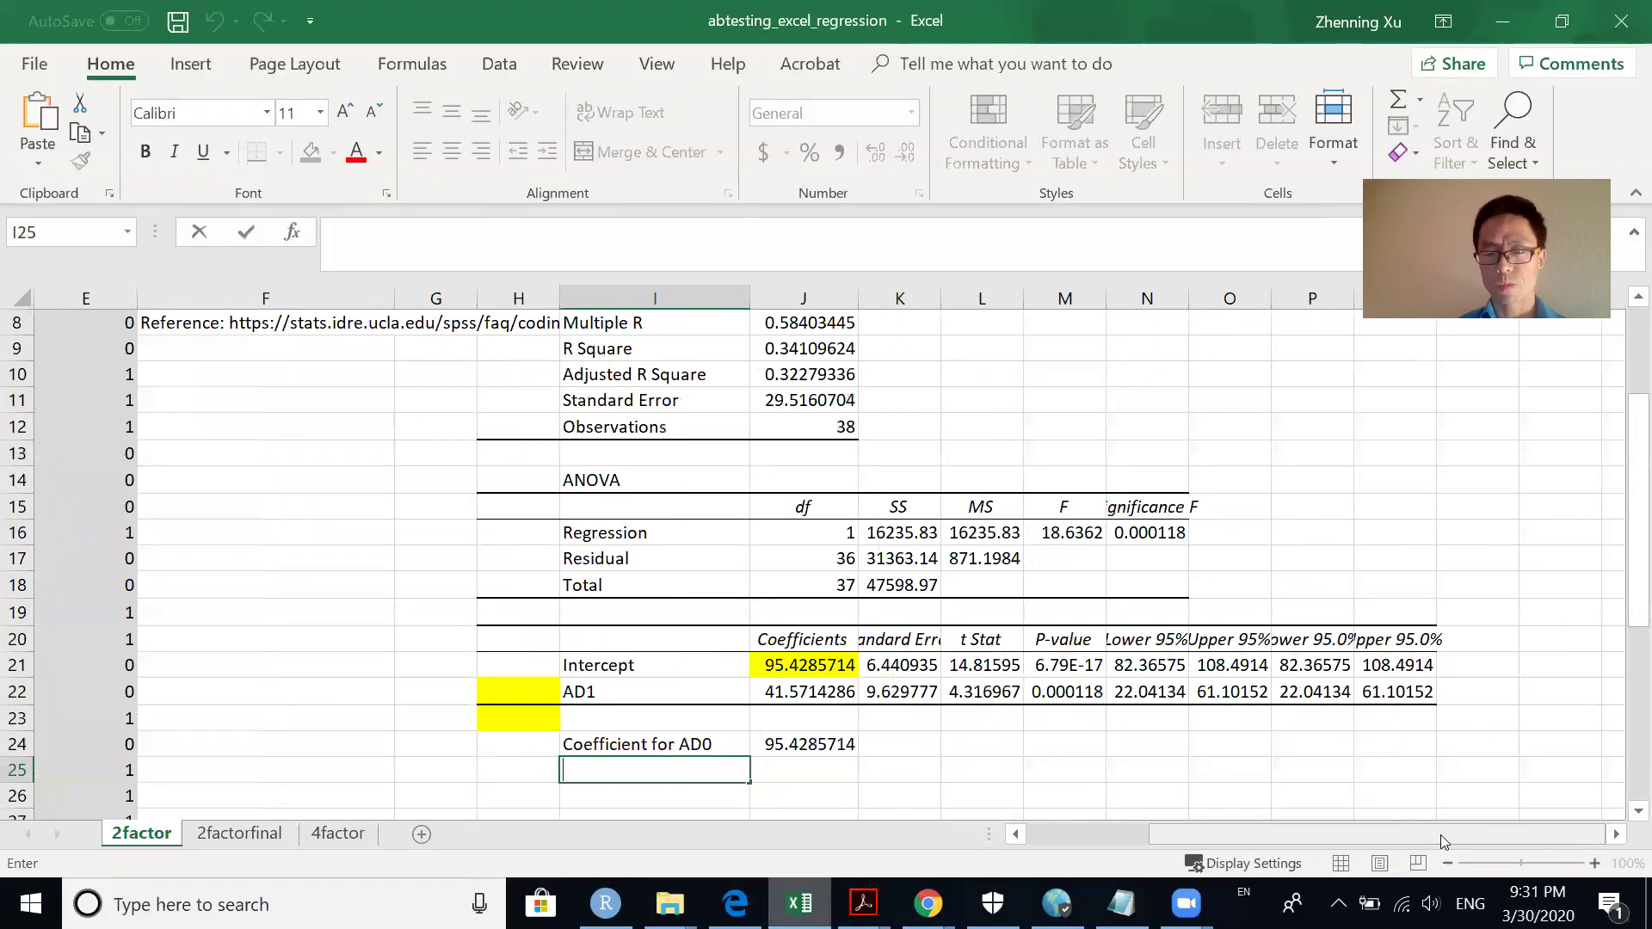
click(1049, 690)
click(310, 152)
mouse_move(927, 904)
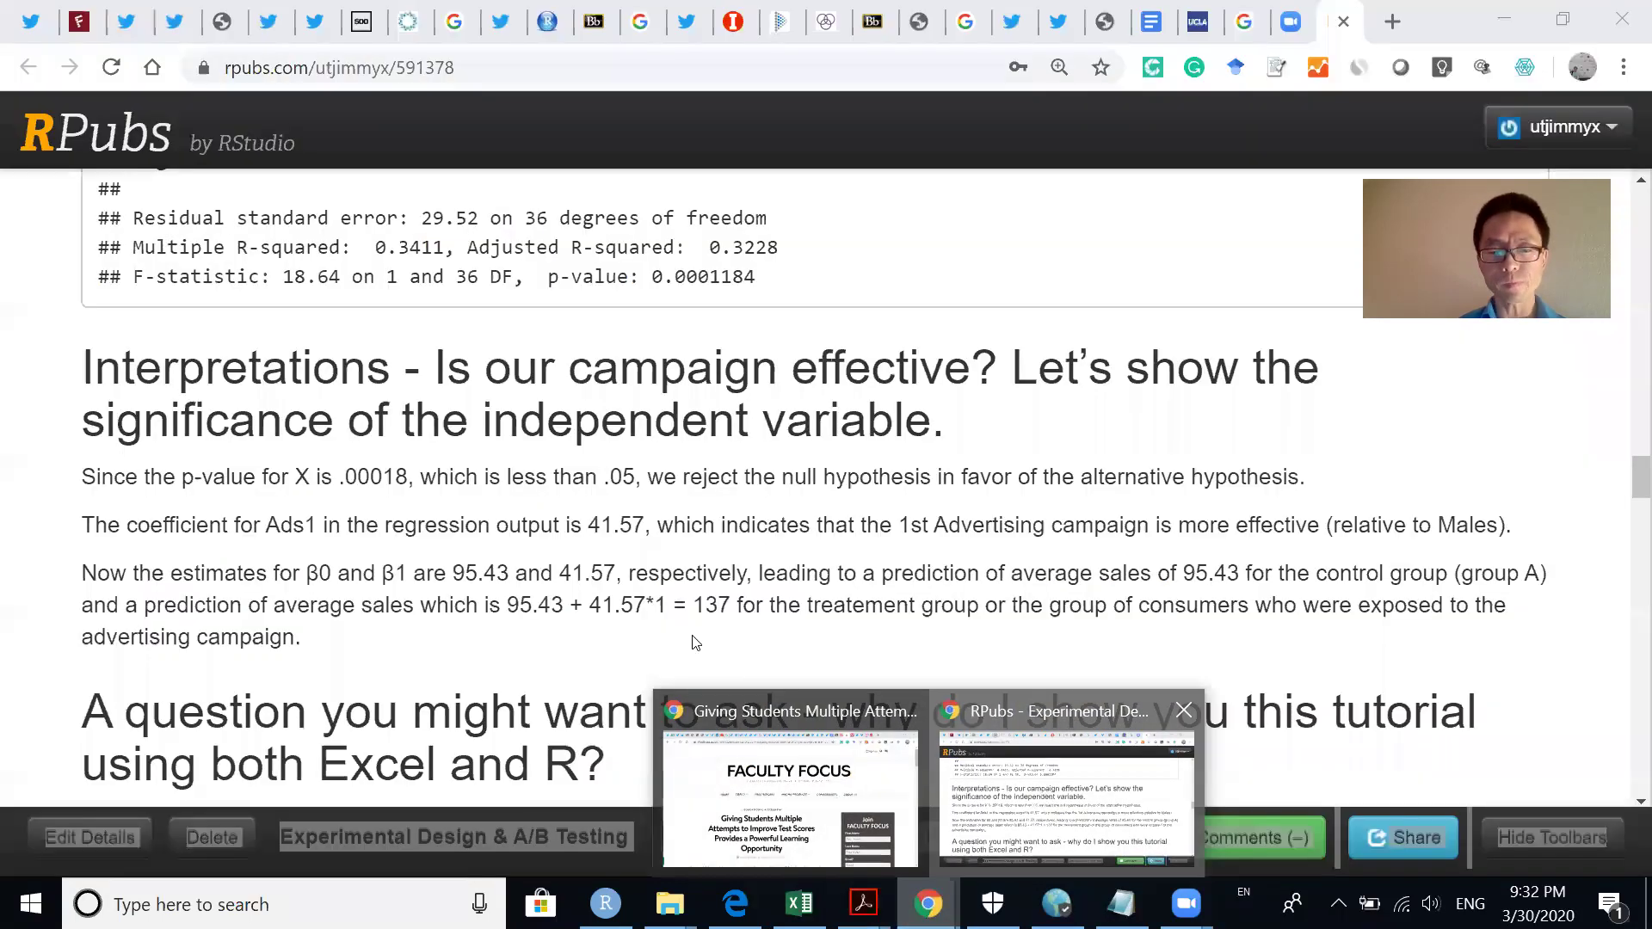
click(1041, 793)
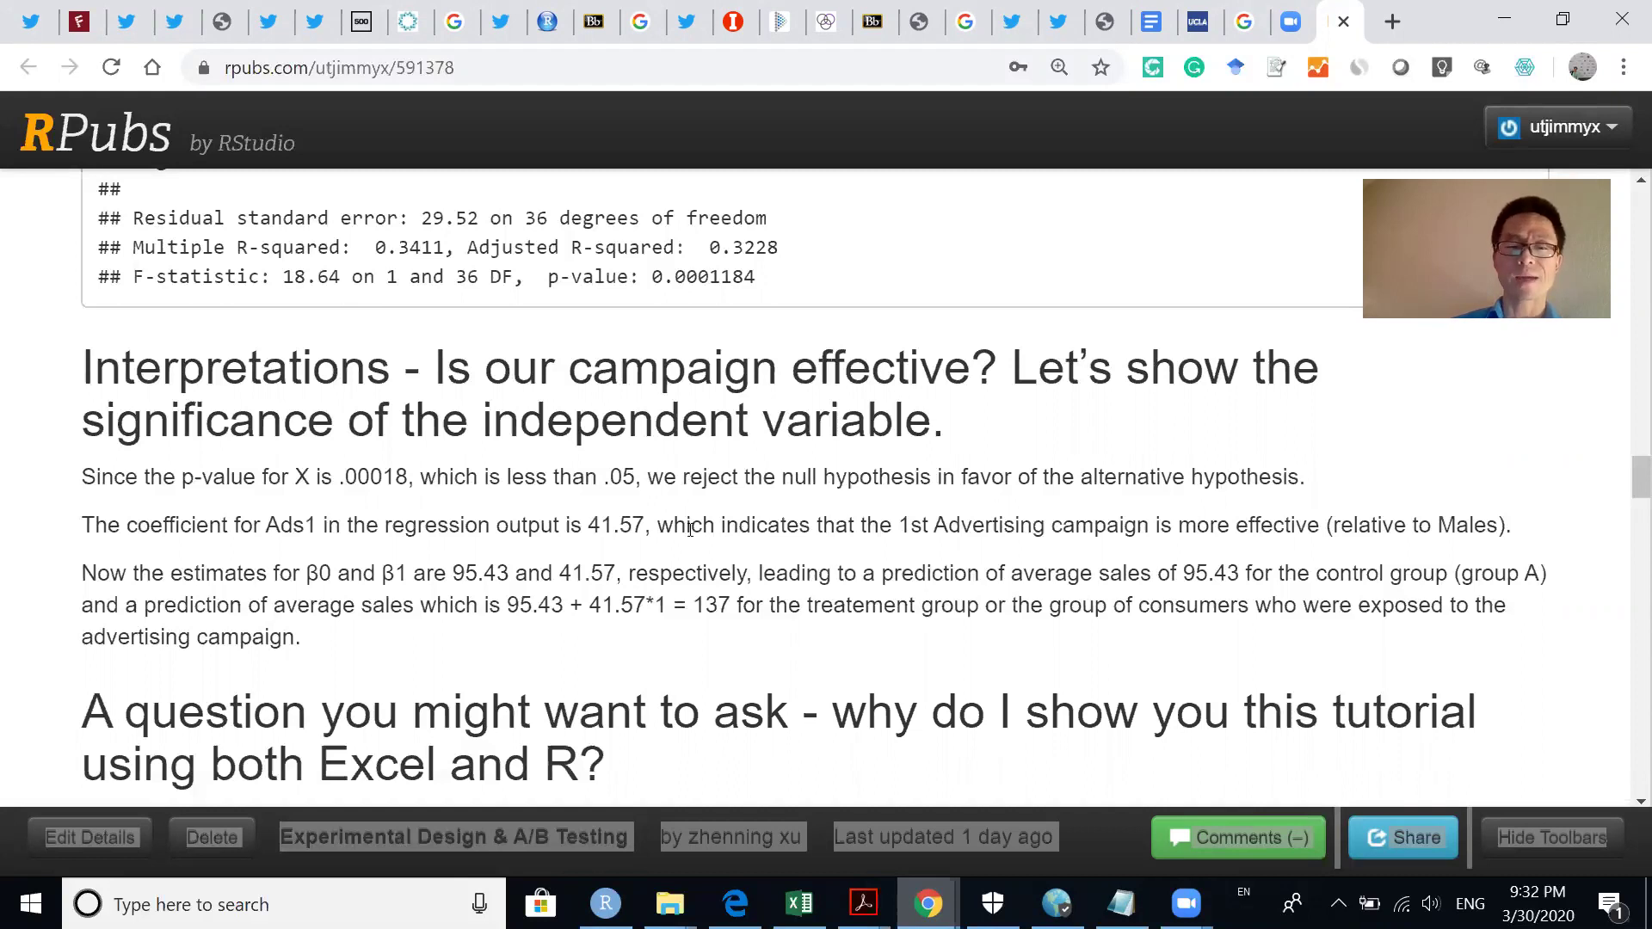
Switch back to Excel and set the font colour of the AD1 coefficient in cell J22 to red
mouse_move(799, 903)
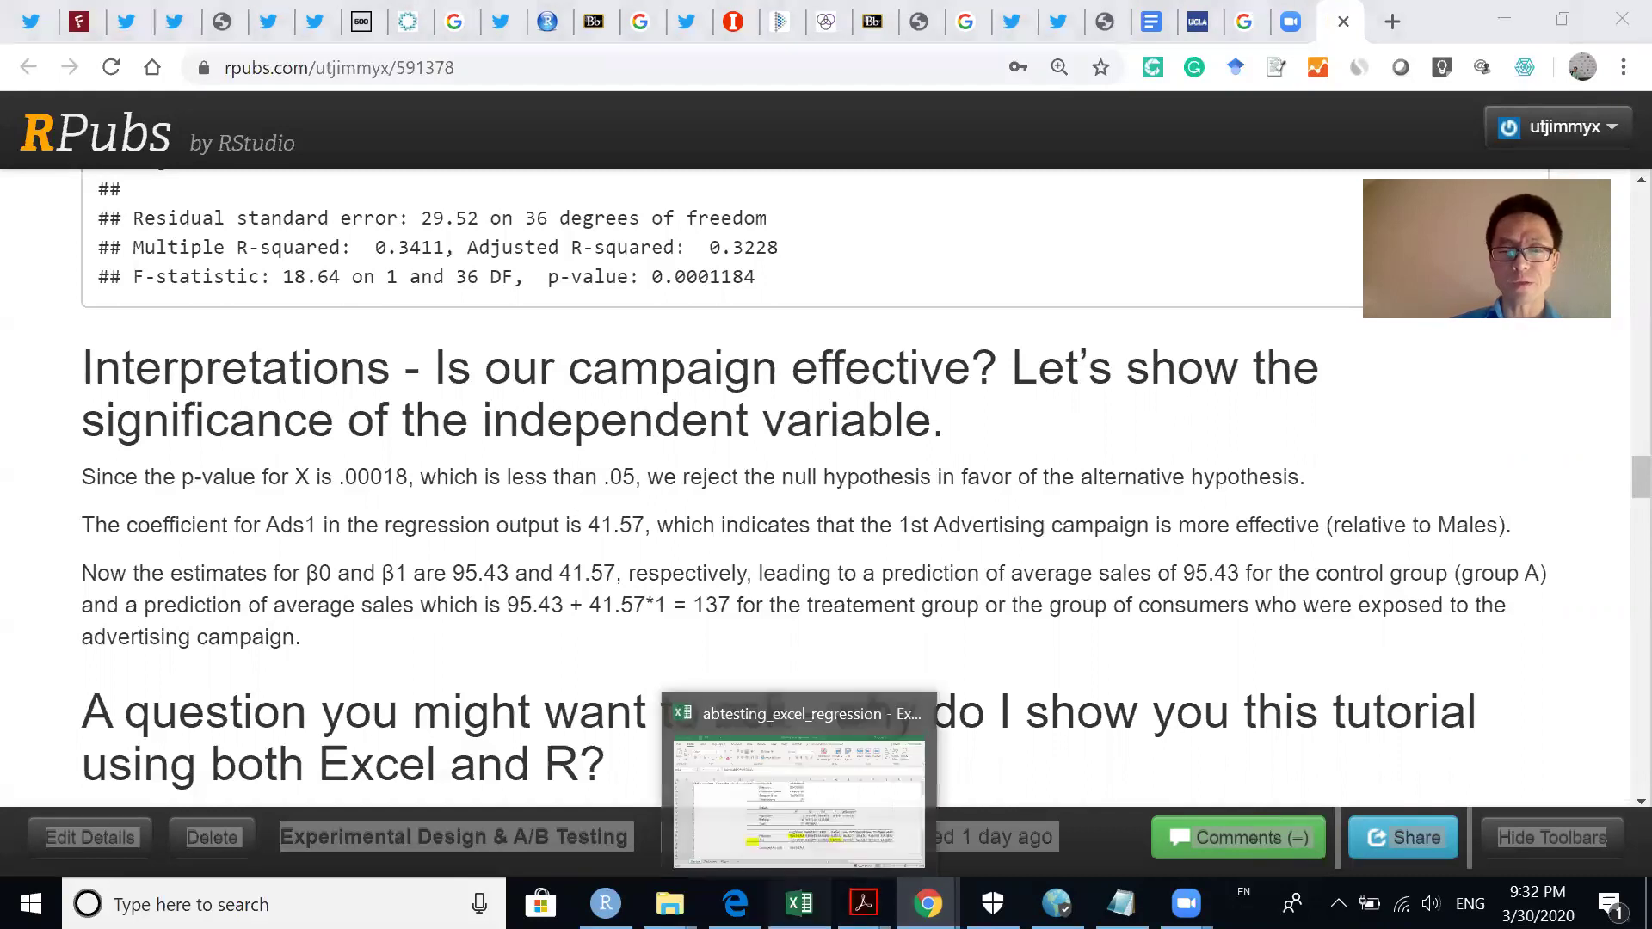
click(830, 740)
click(779, 691)
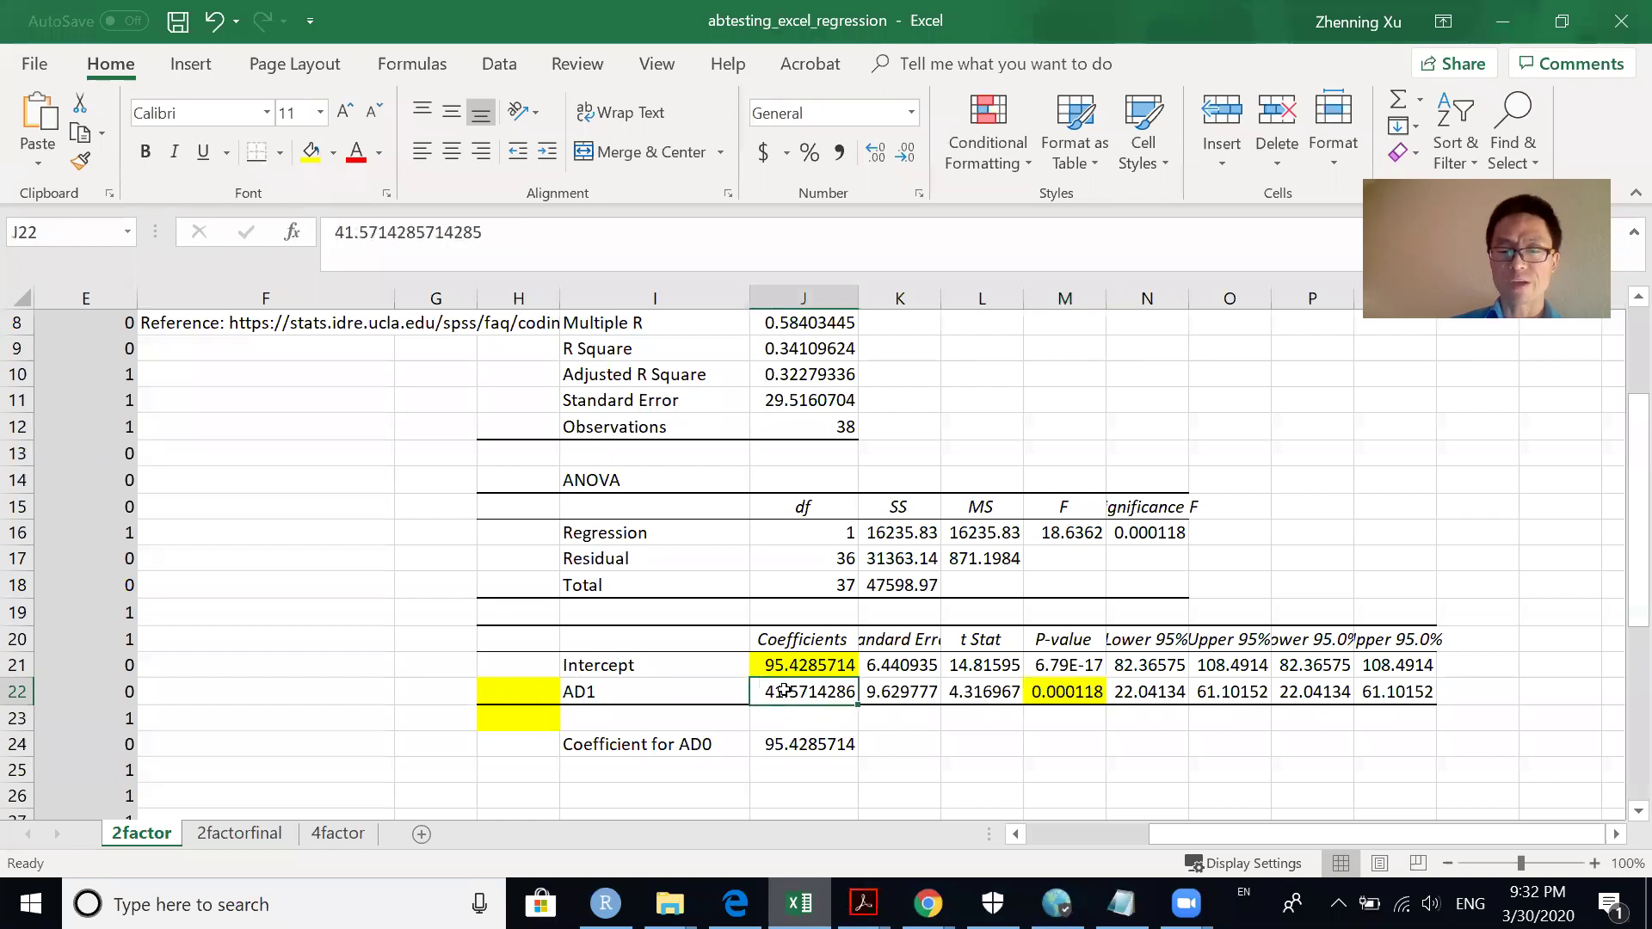
click(359, 153)
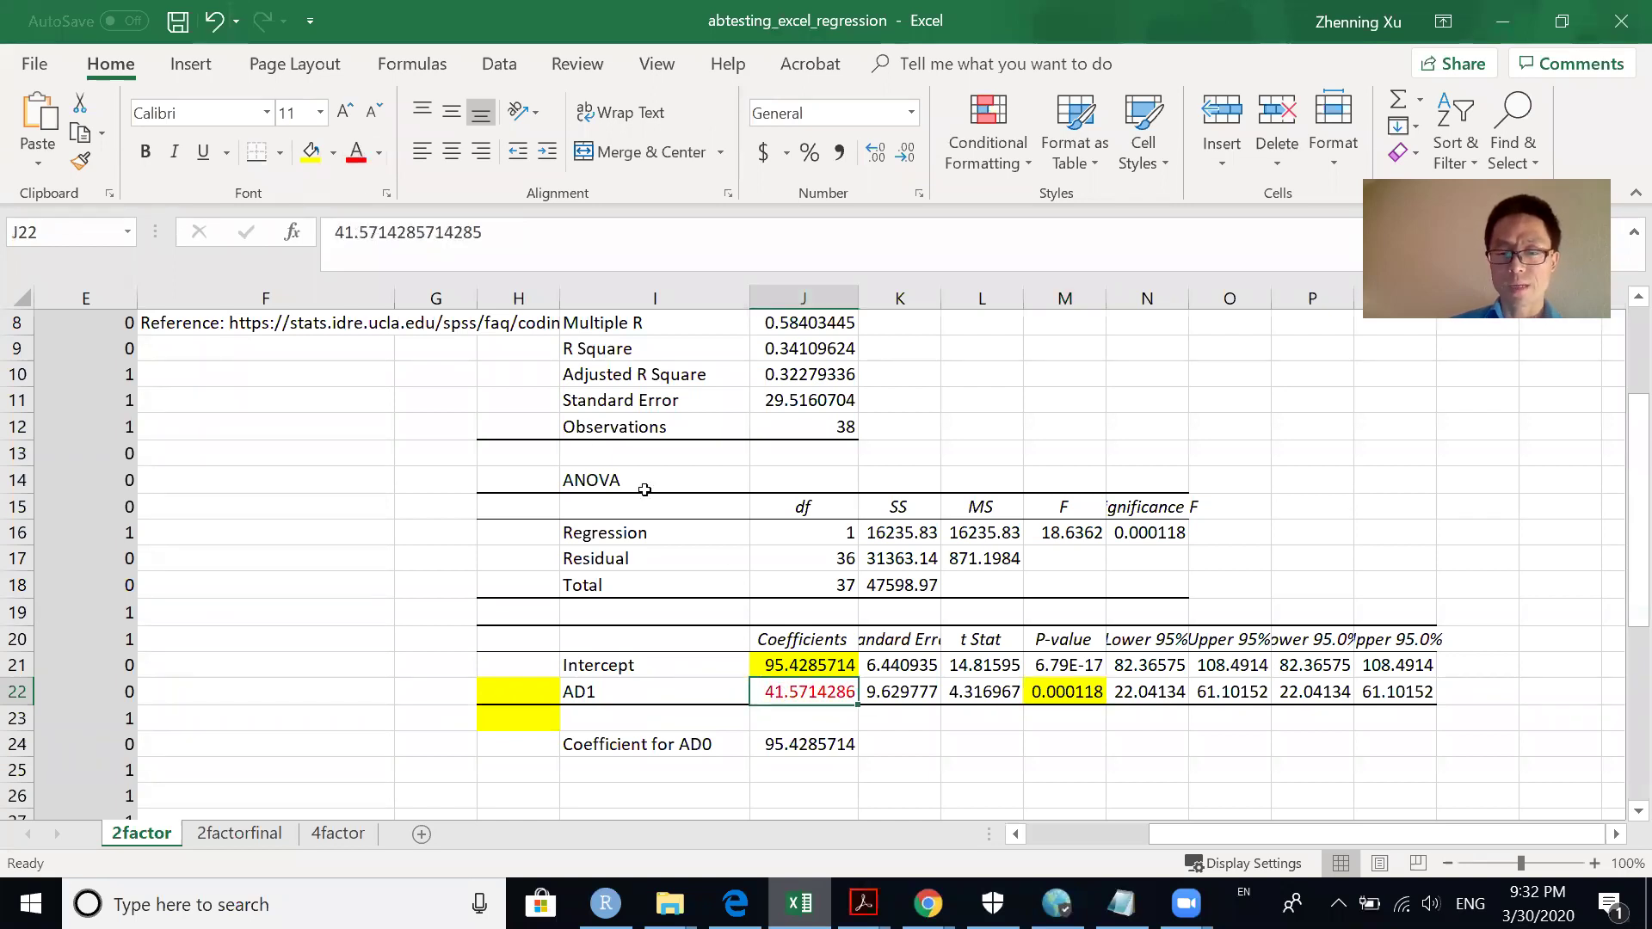
click(732, 560)
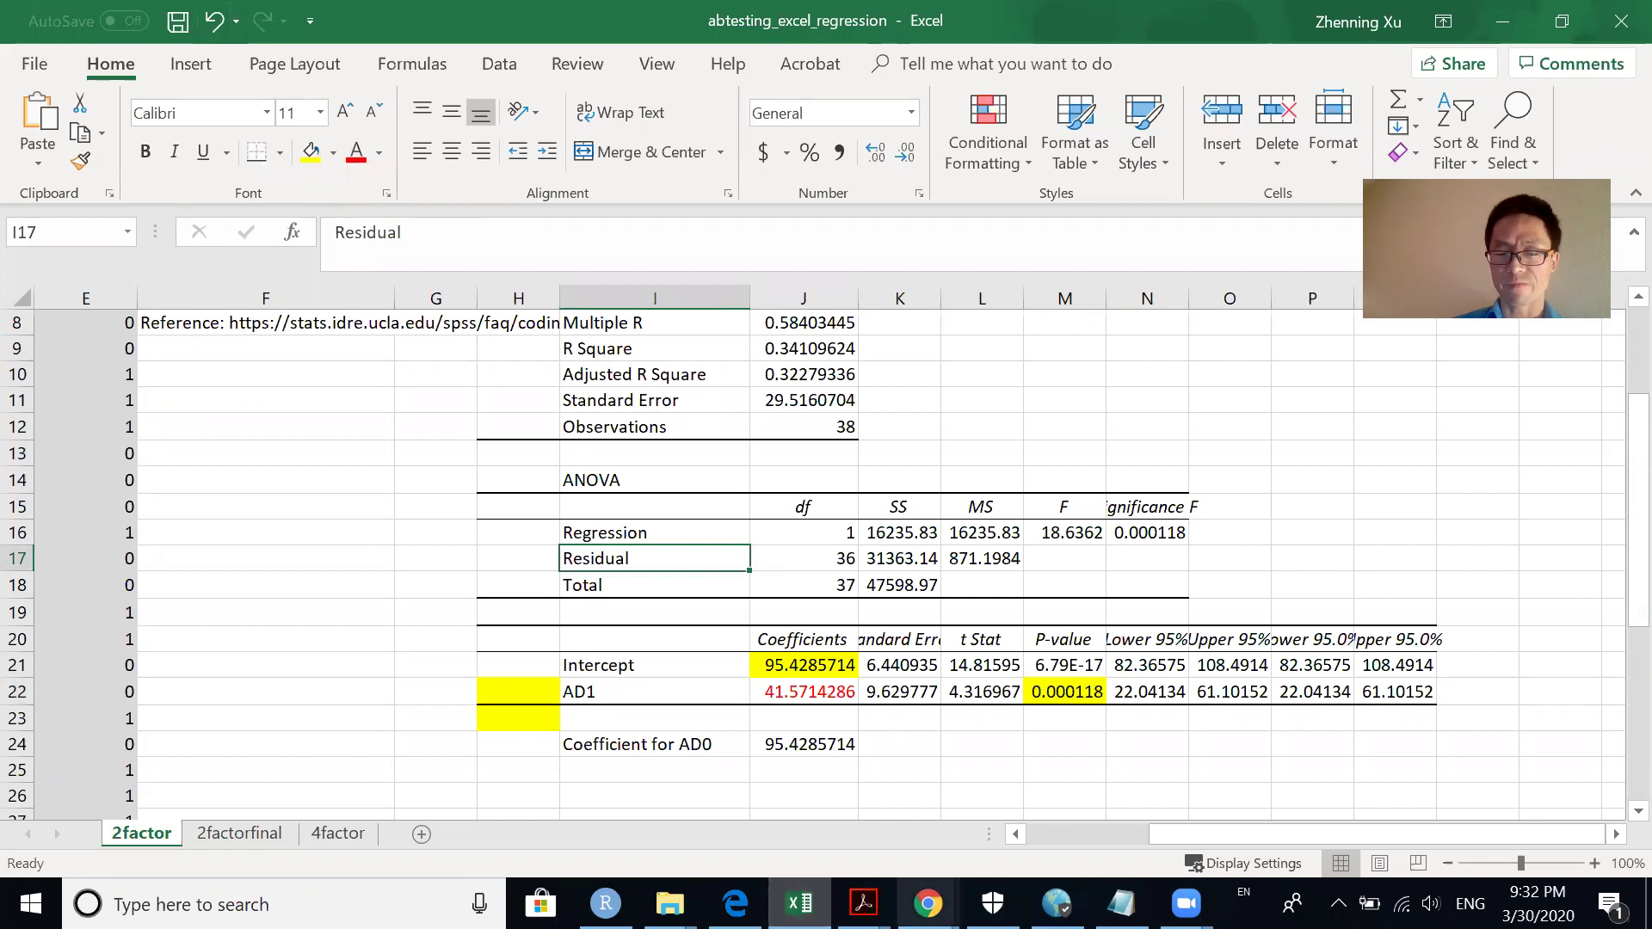
Switch to the RPubs page and examine the β0 and β1 estimates and the predicted average sales for the control and treatment groups
click(928, 904)
click(1038, 825)
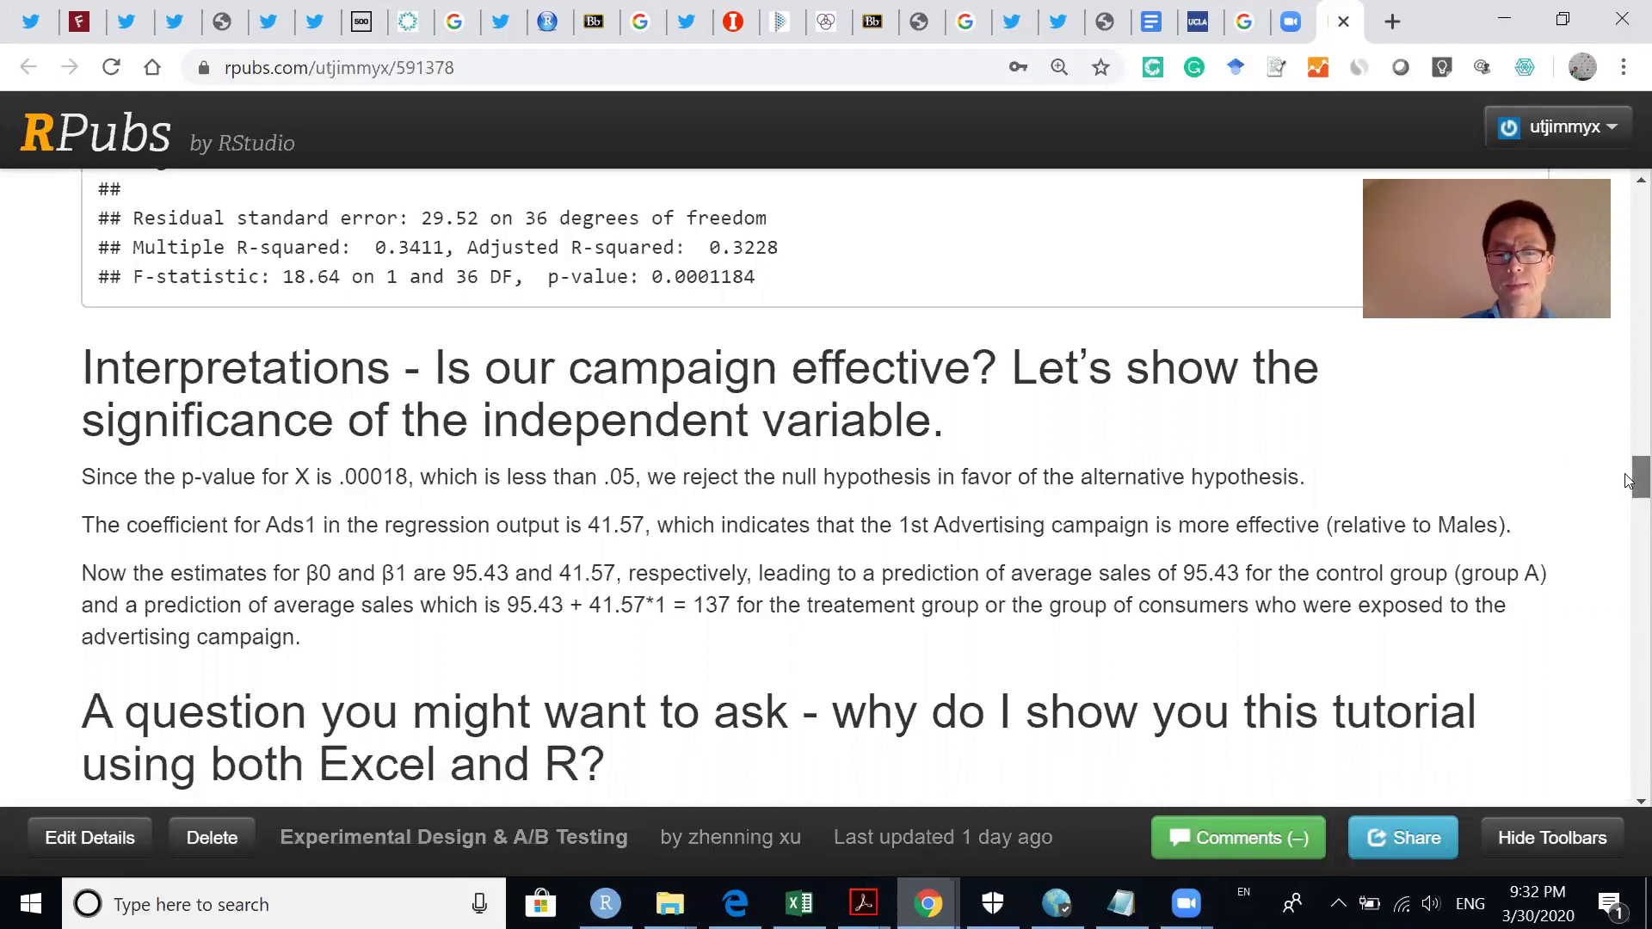
drag(1629, 480, 1629, 503)
scroll(1629, 503, up, 1)
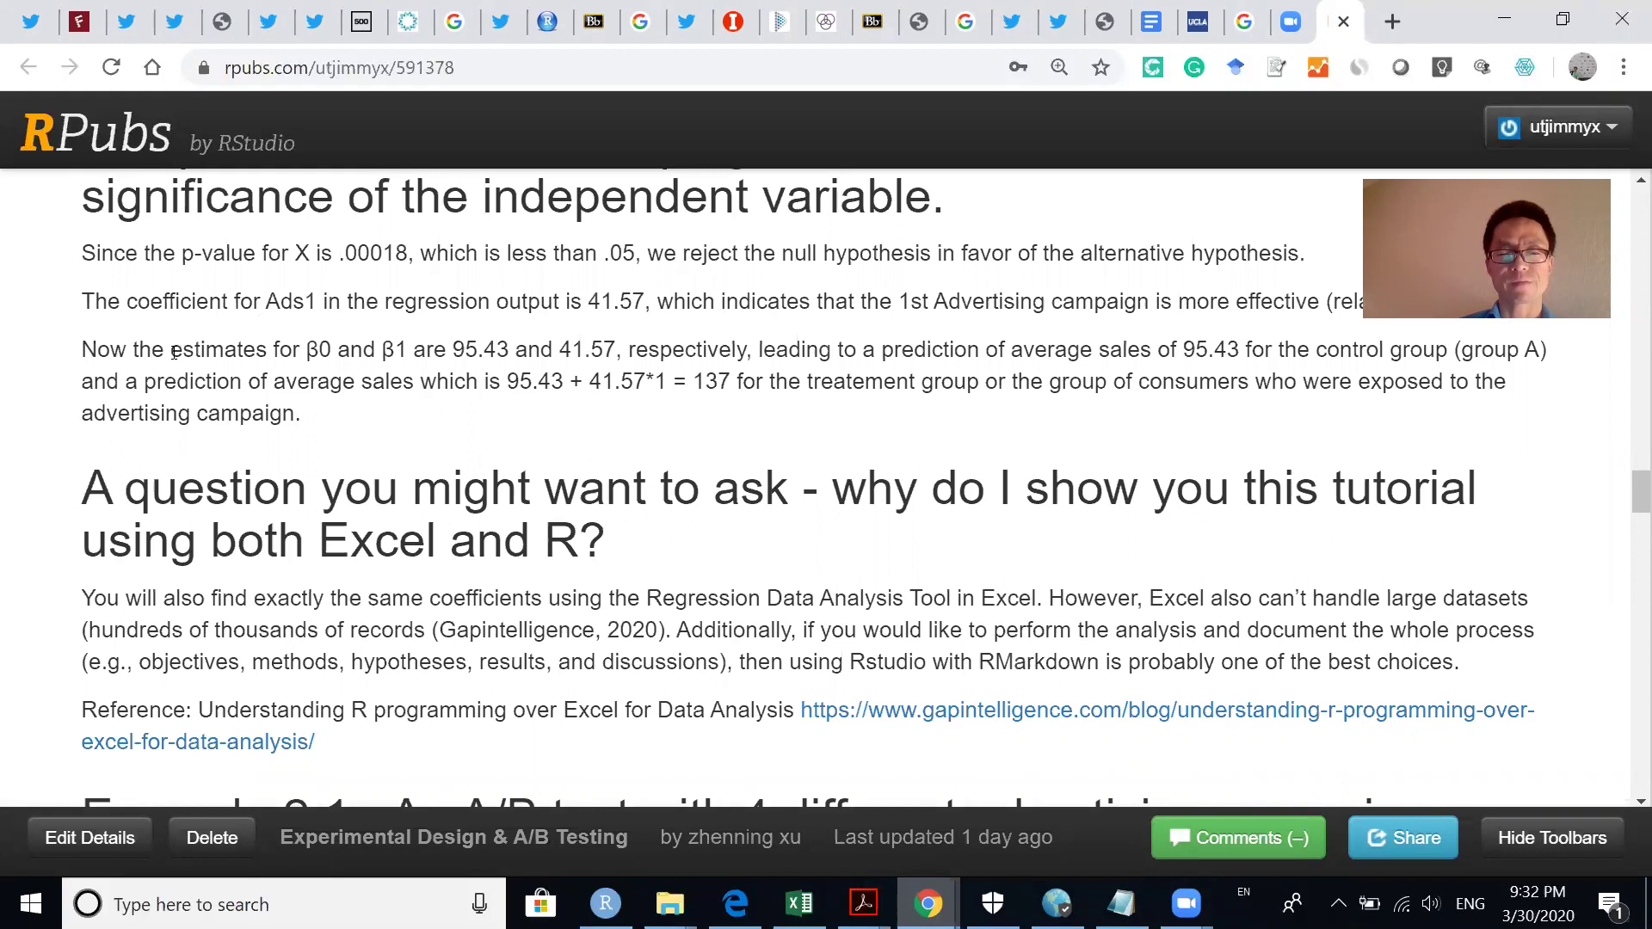
drag(174, 352, 294, 343)
click(294, 342)
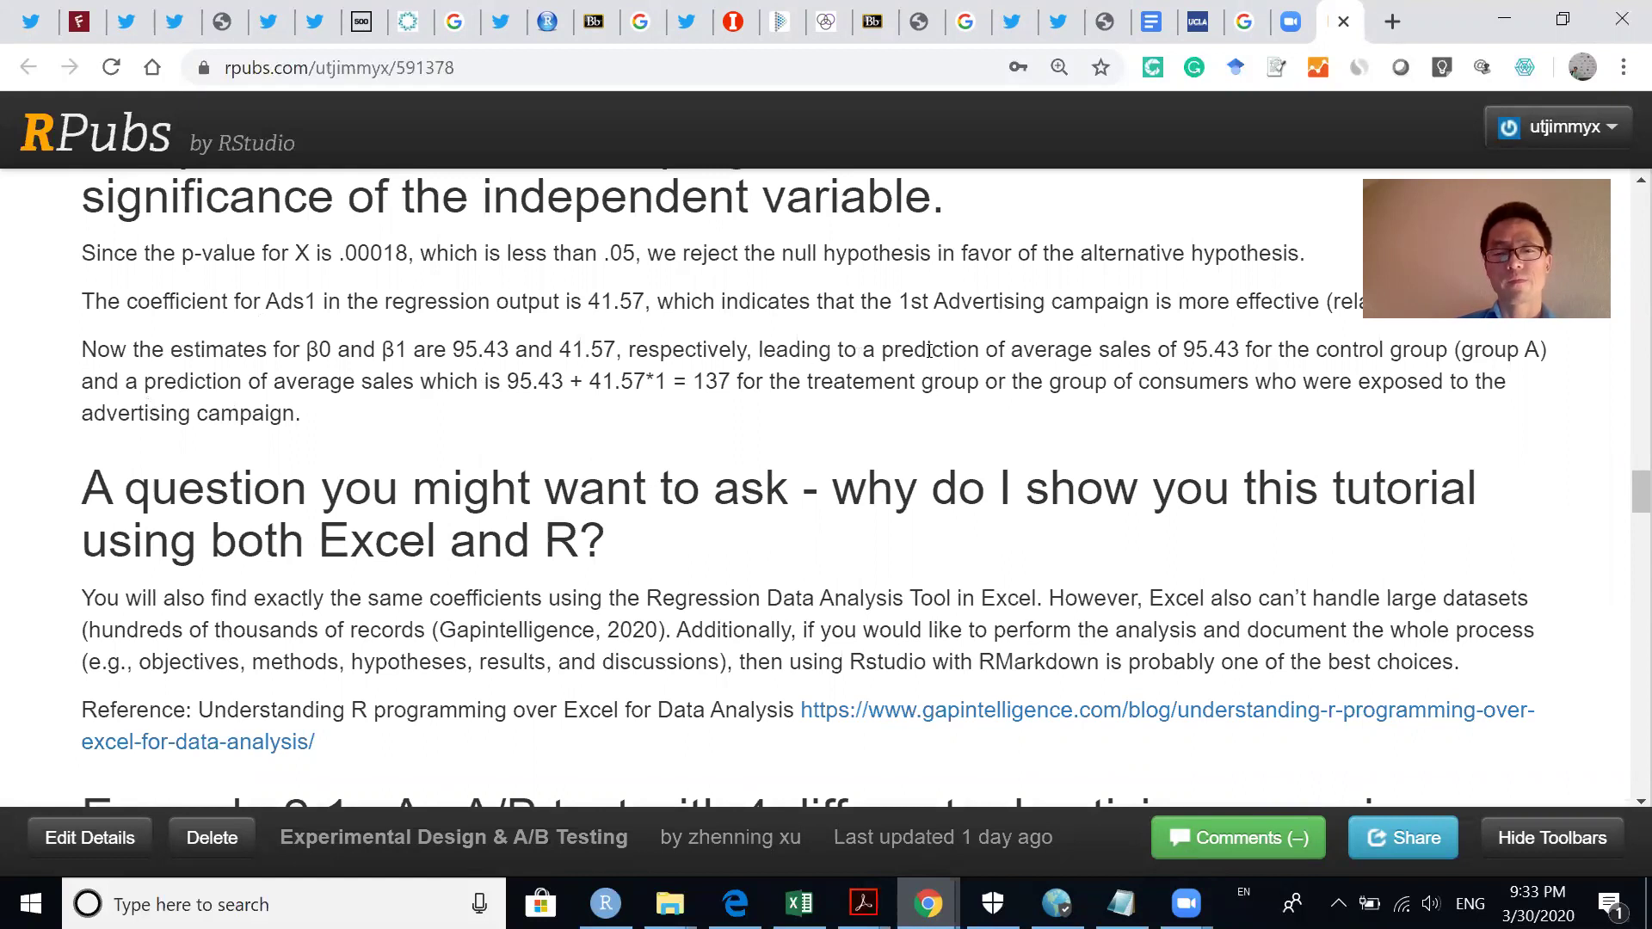
drag(446, 348, 510, 349)
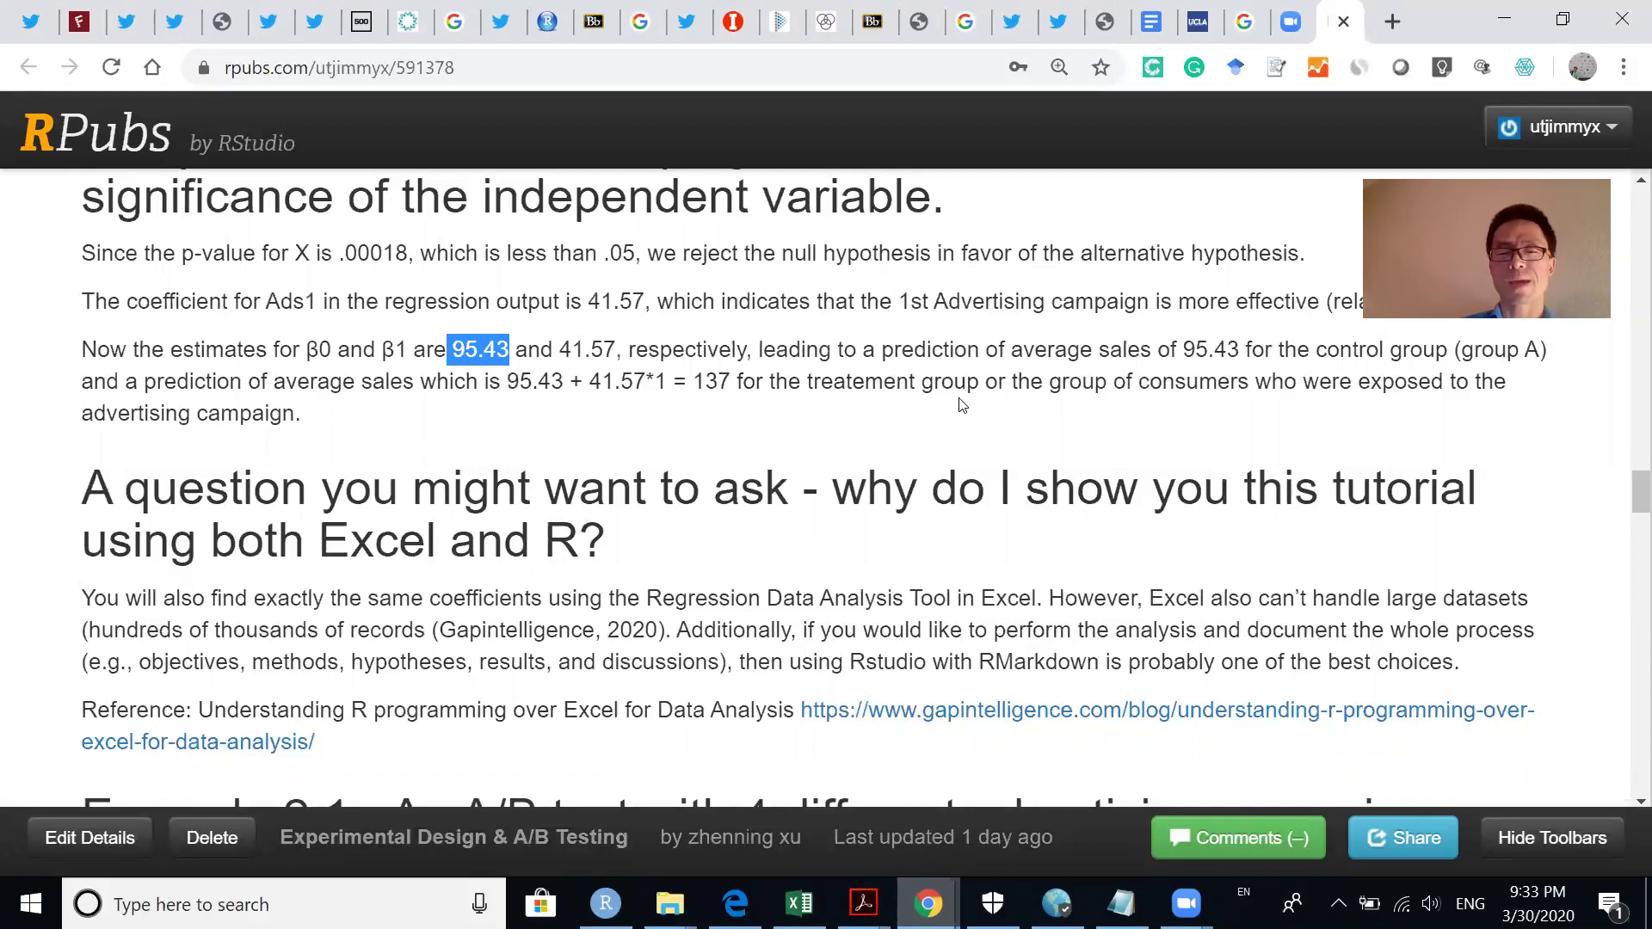
click(560, 379)
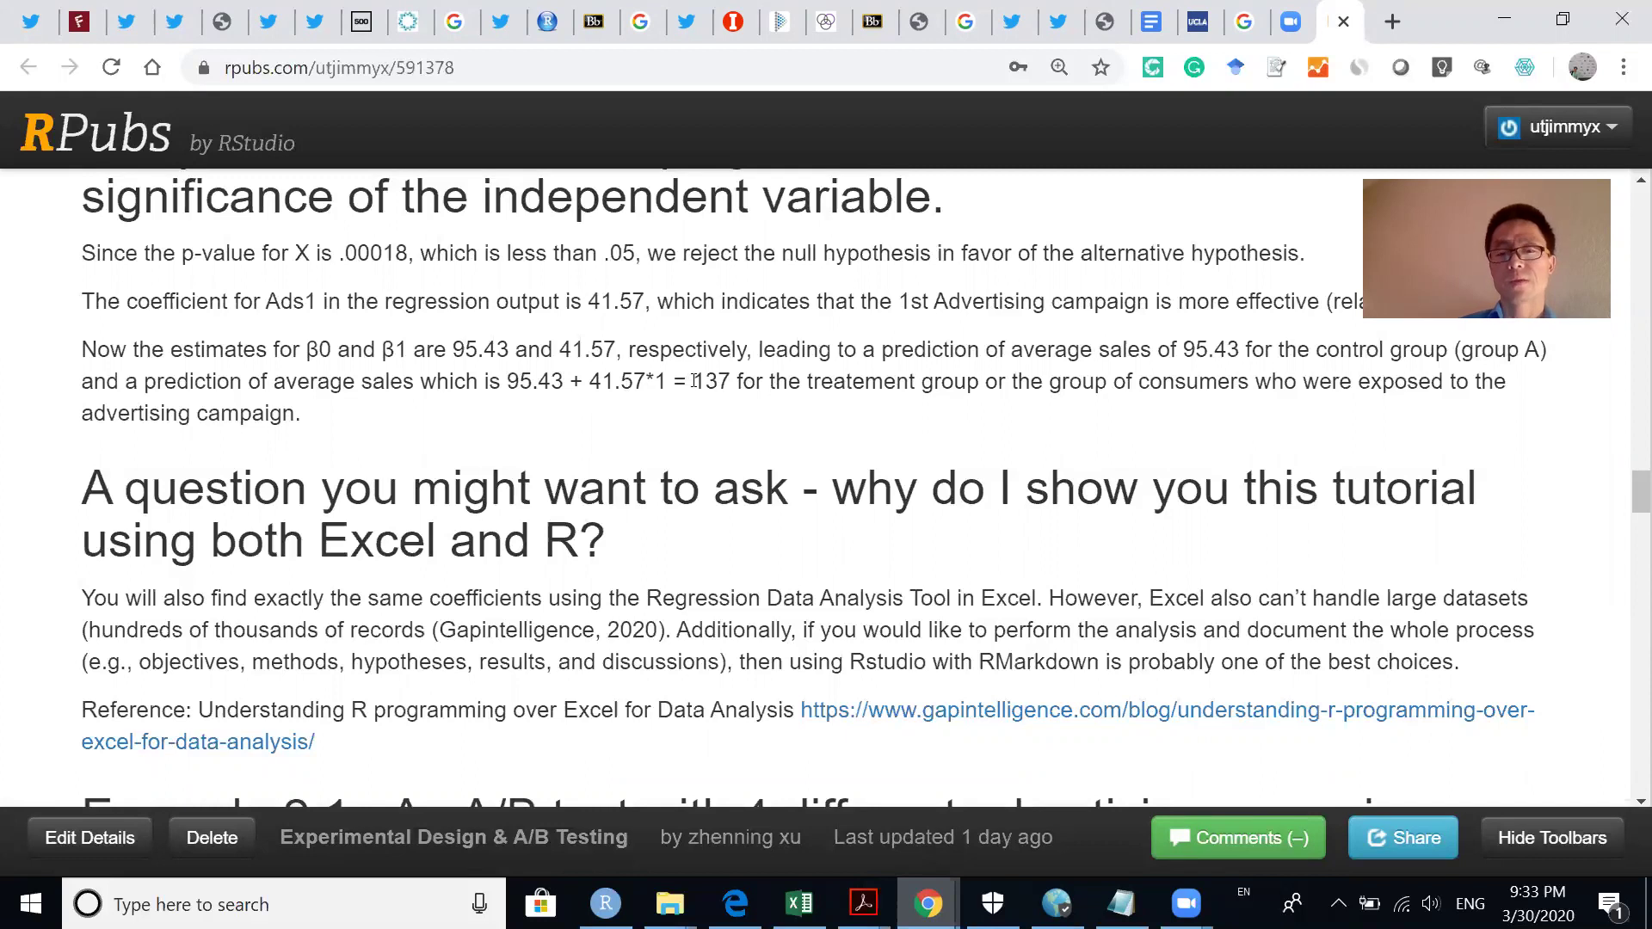
drag(695, 381, 733, 381)
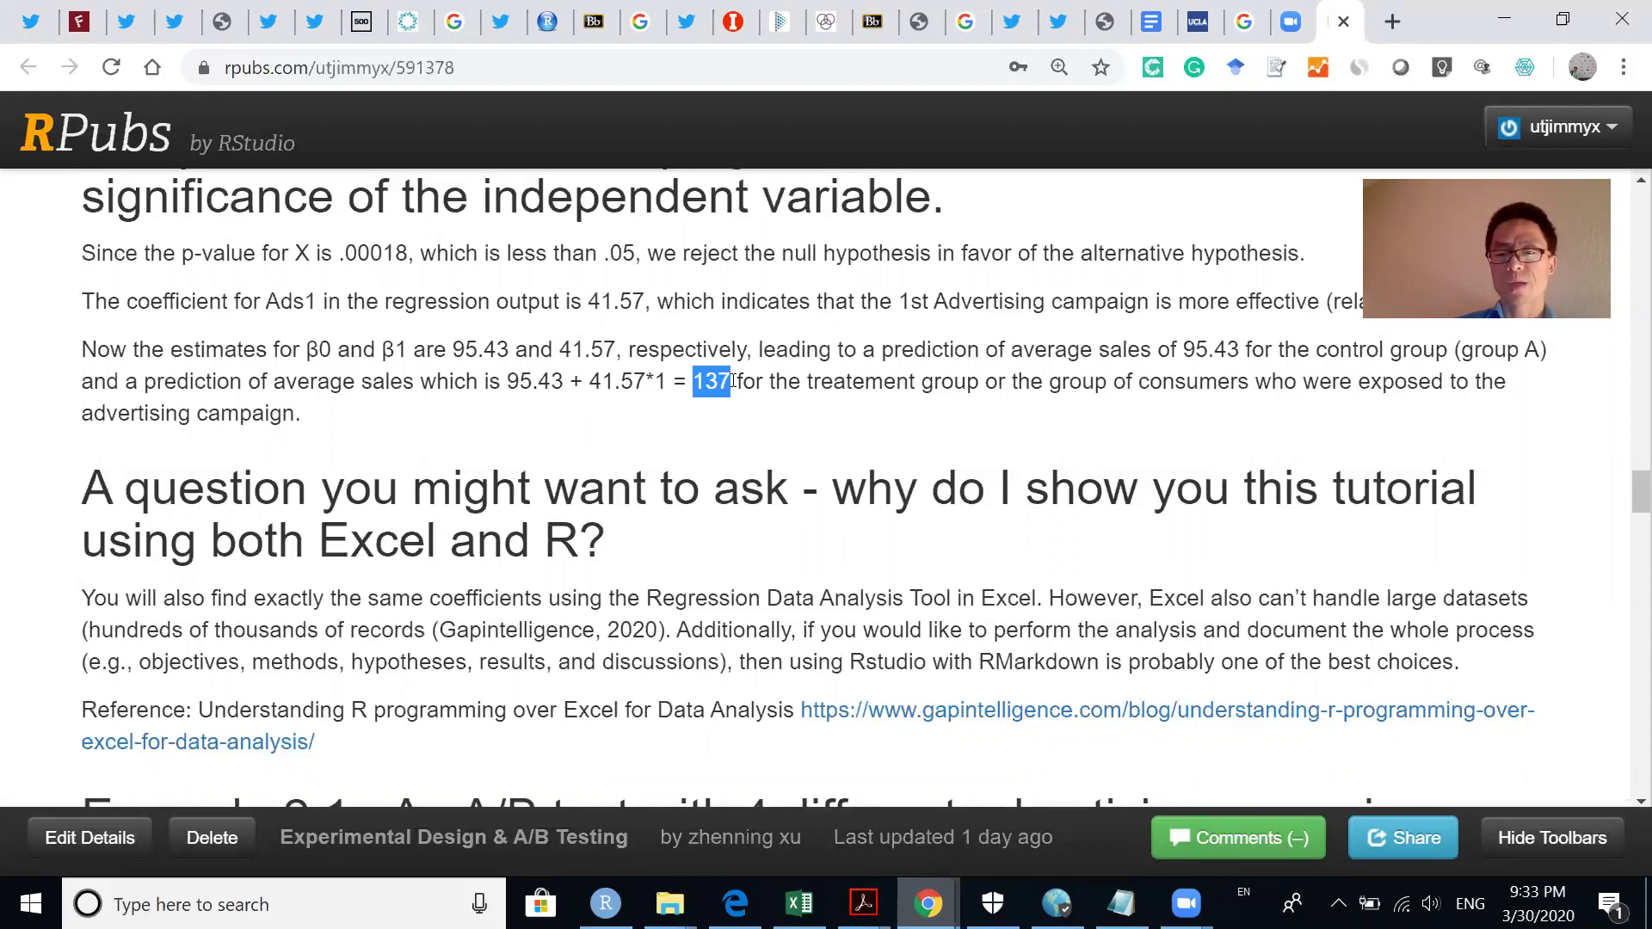
Compare the predicted average sales for the treatment group with the coefficients in Excel, then return to the RPubs page
click(733, 381)
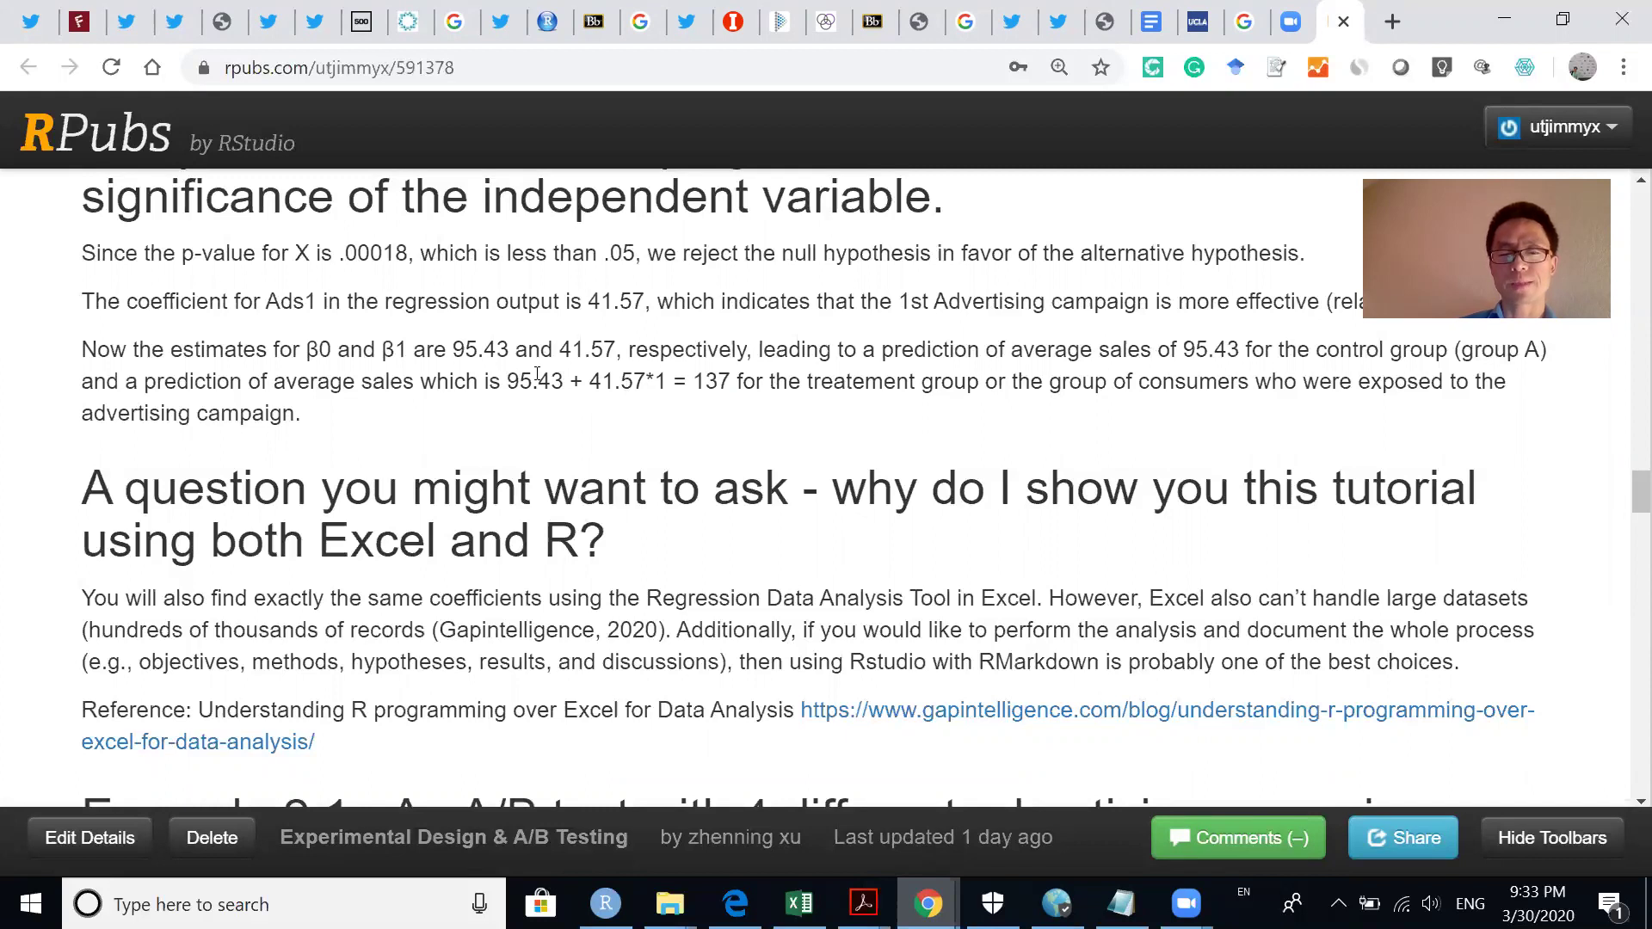
click(799, 903)
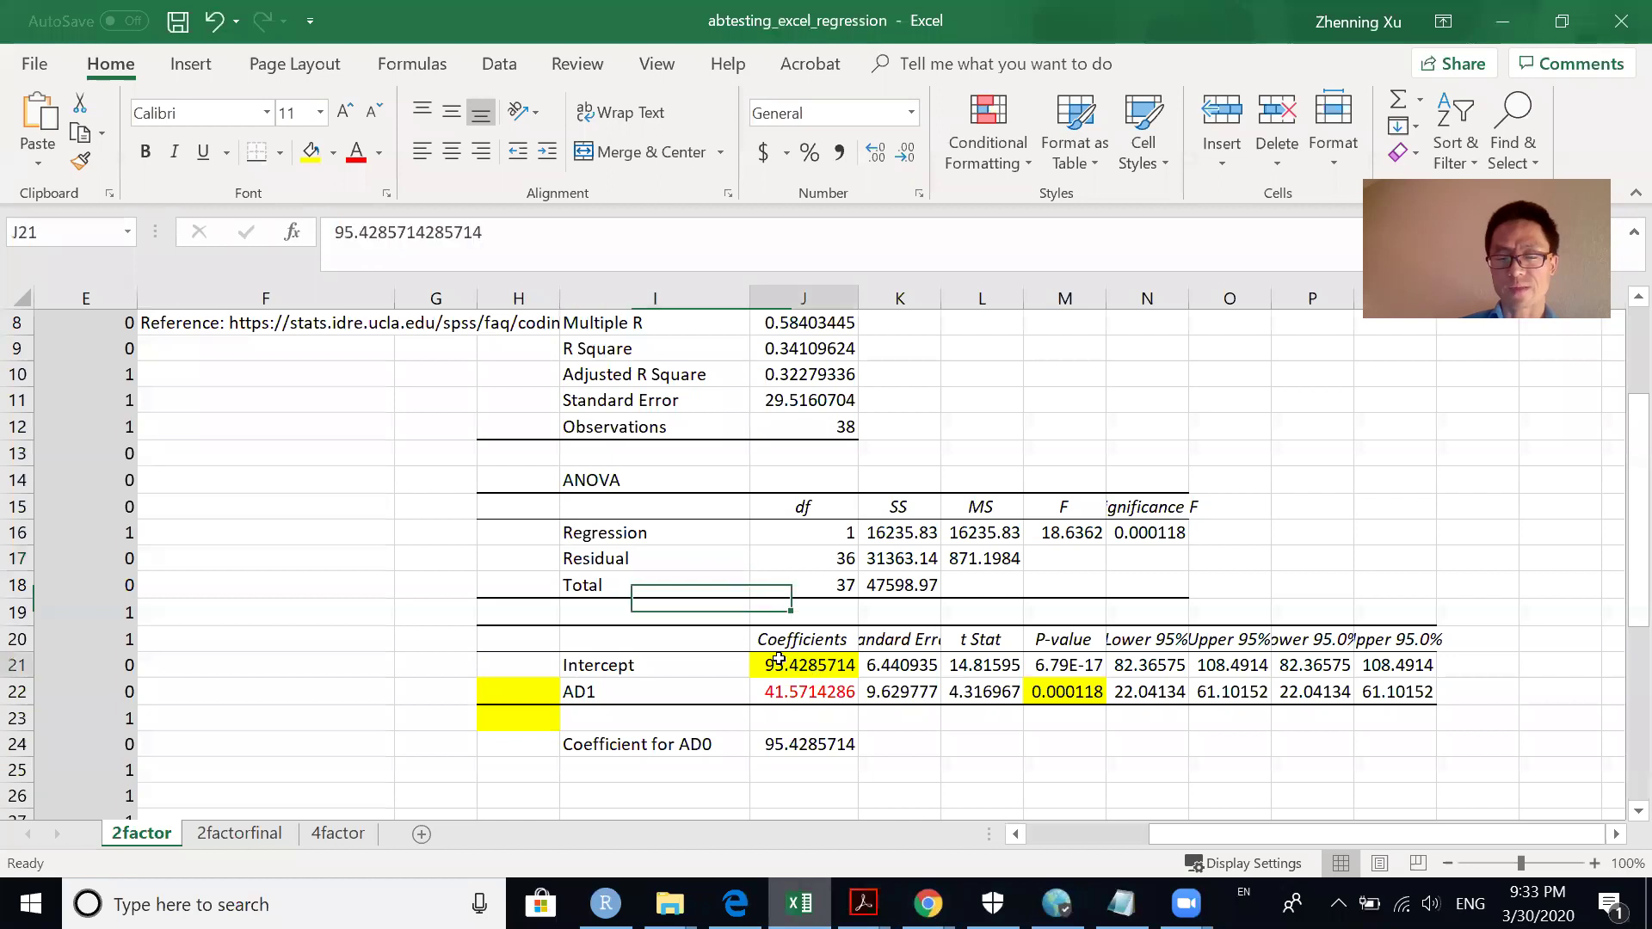
click(927, 902)
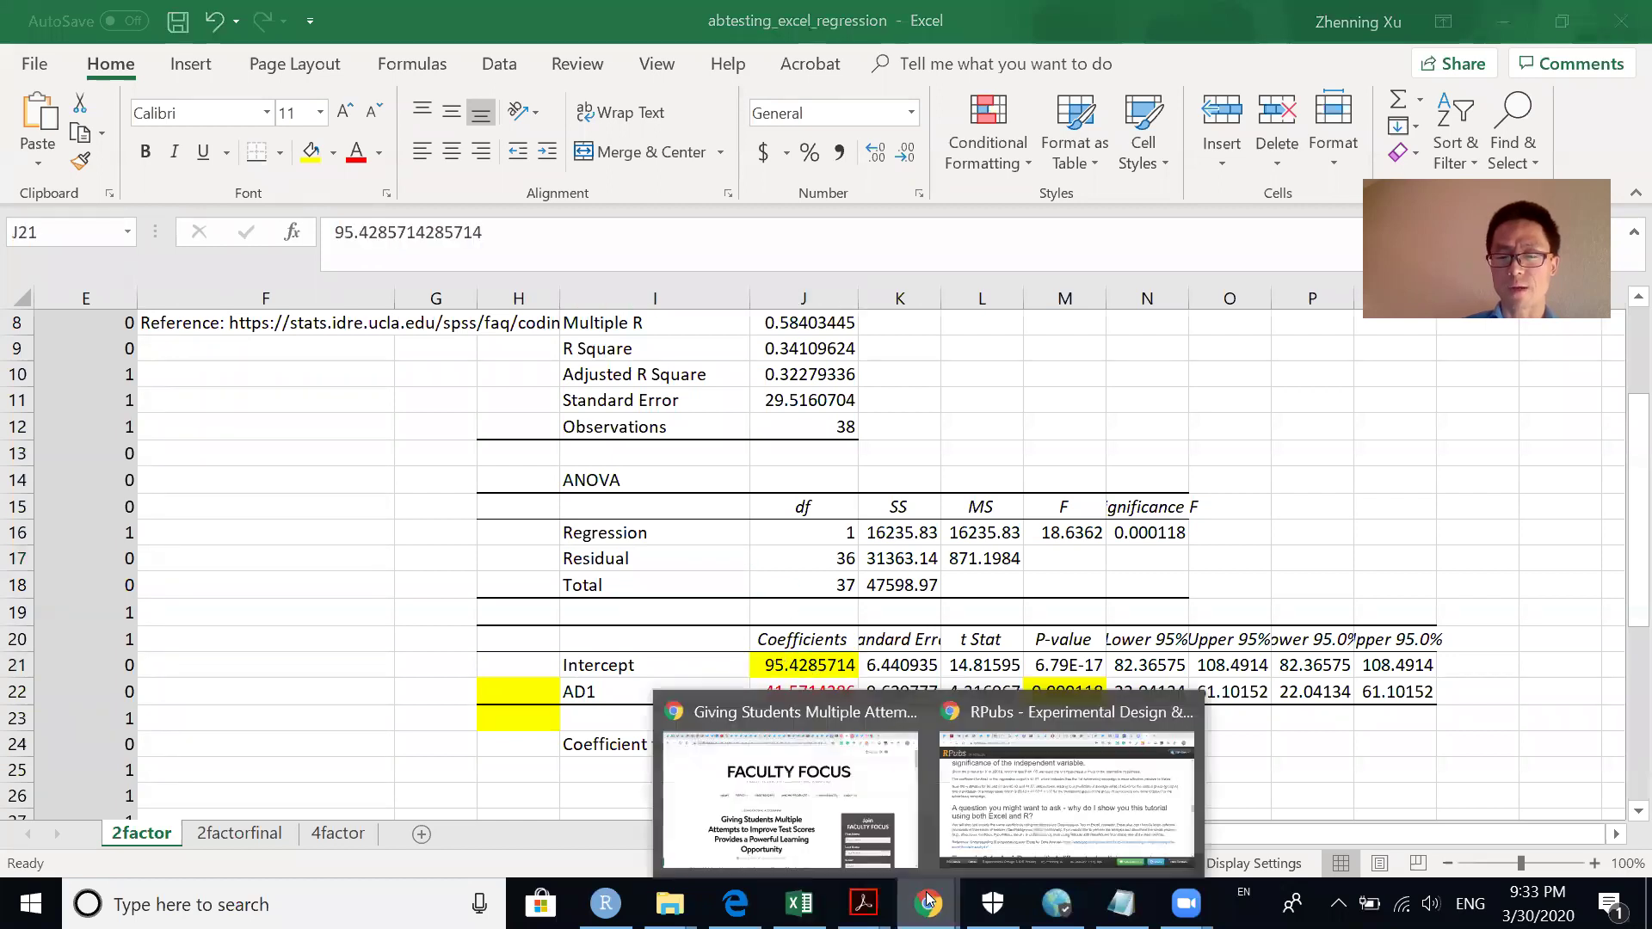
click(979, 845)
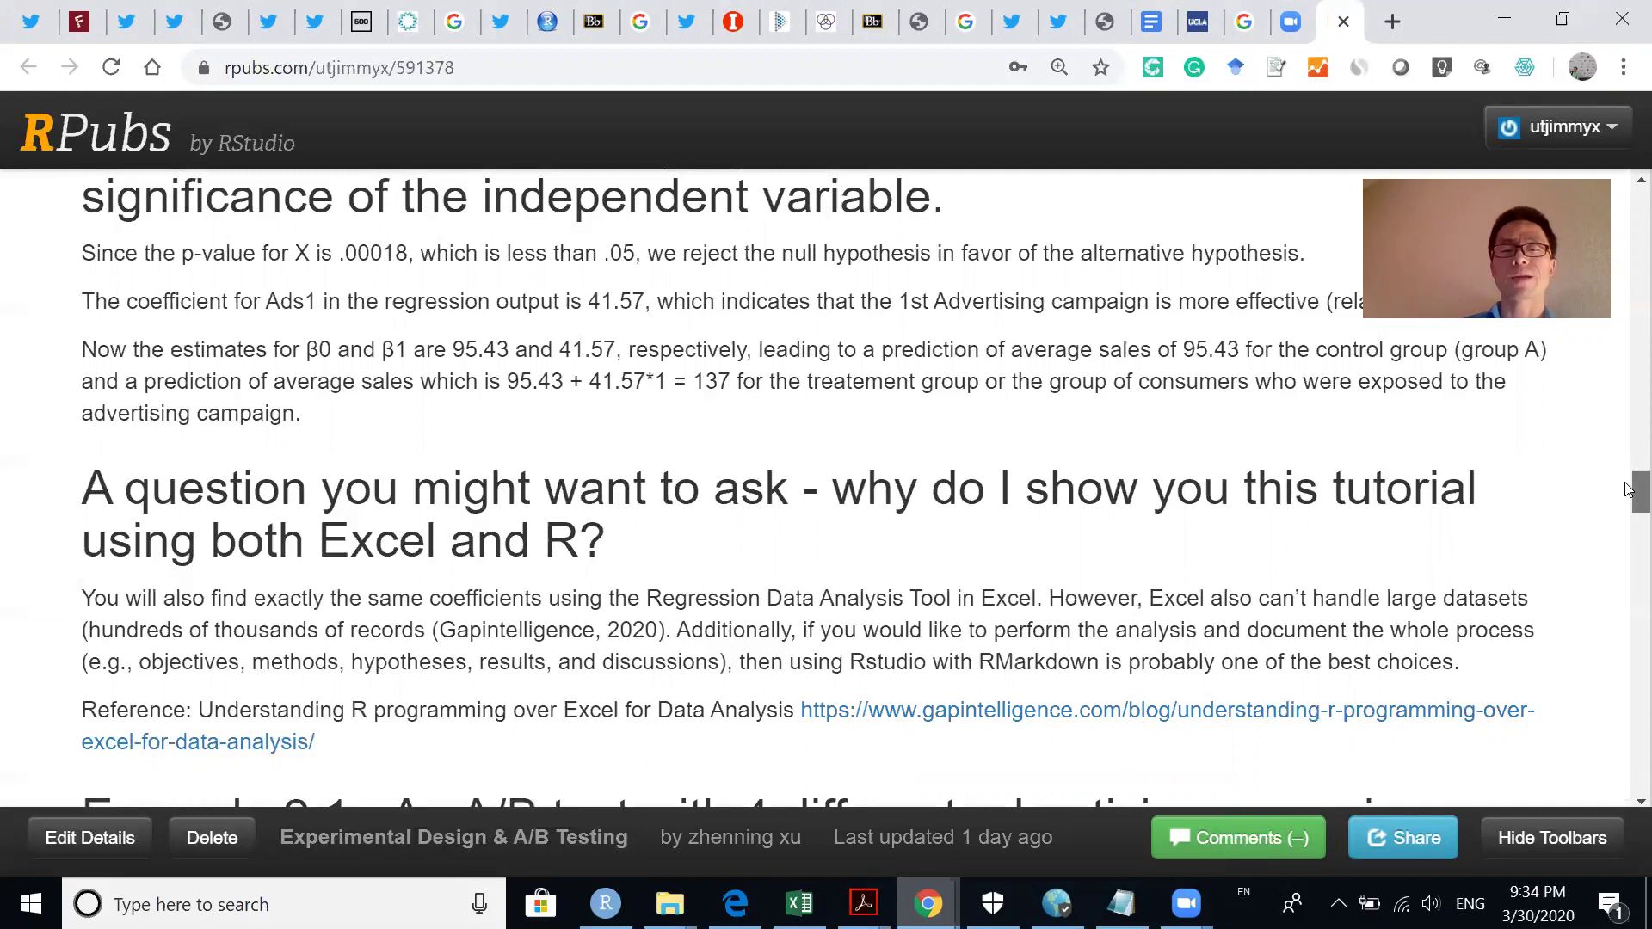
Read the section on using both Excel and R and the start of Example 2.1 with 4 different advertising campaigns
drag(1629, 490, 1629, 507)
drag(1629, 527, 1629, 506)
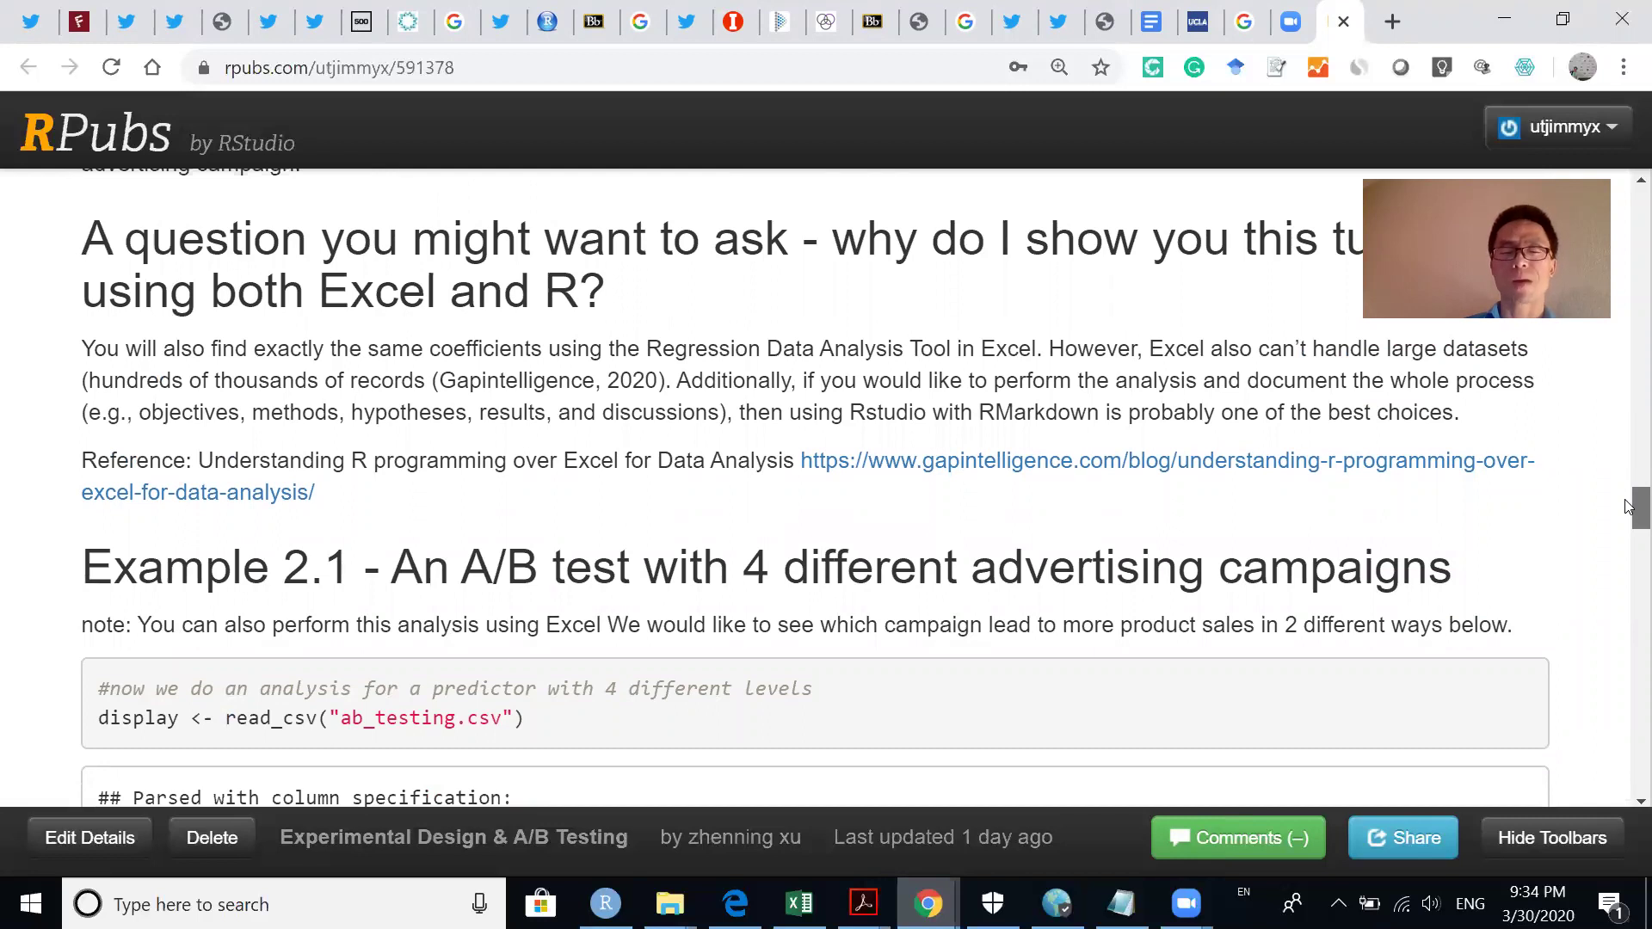
drag(1629, 506, 1629, 523)
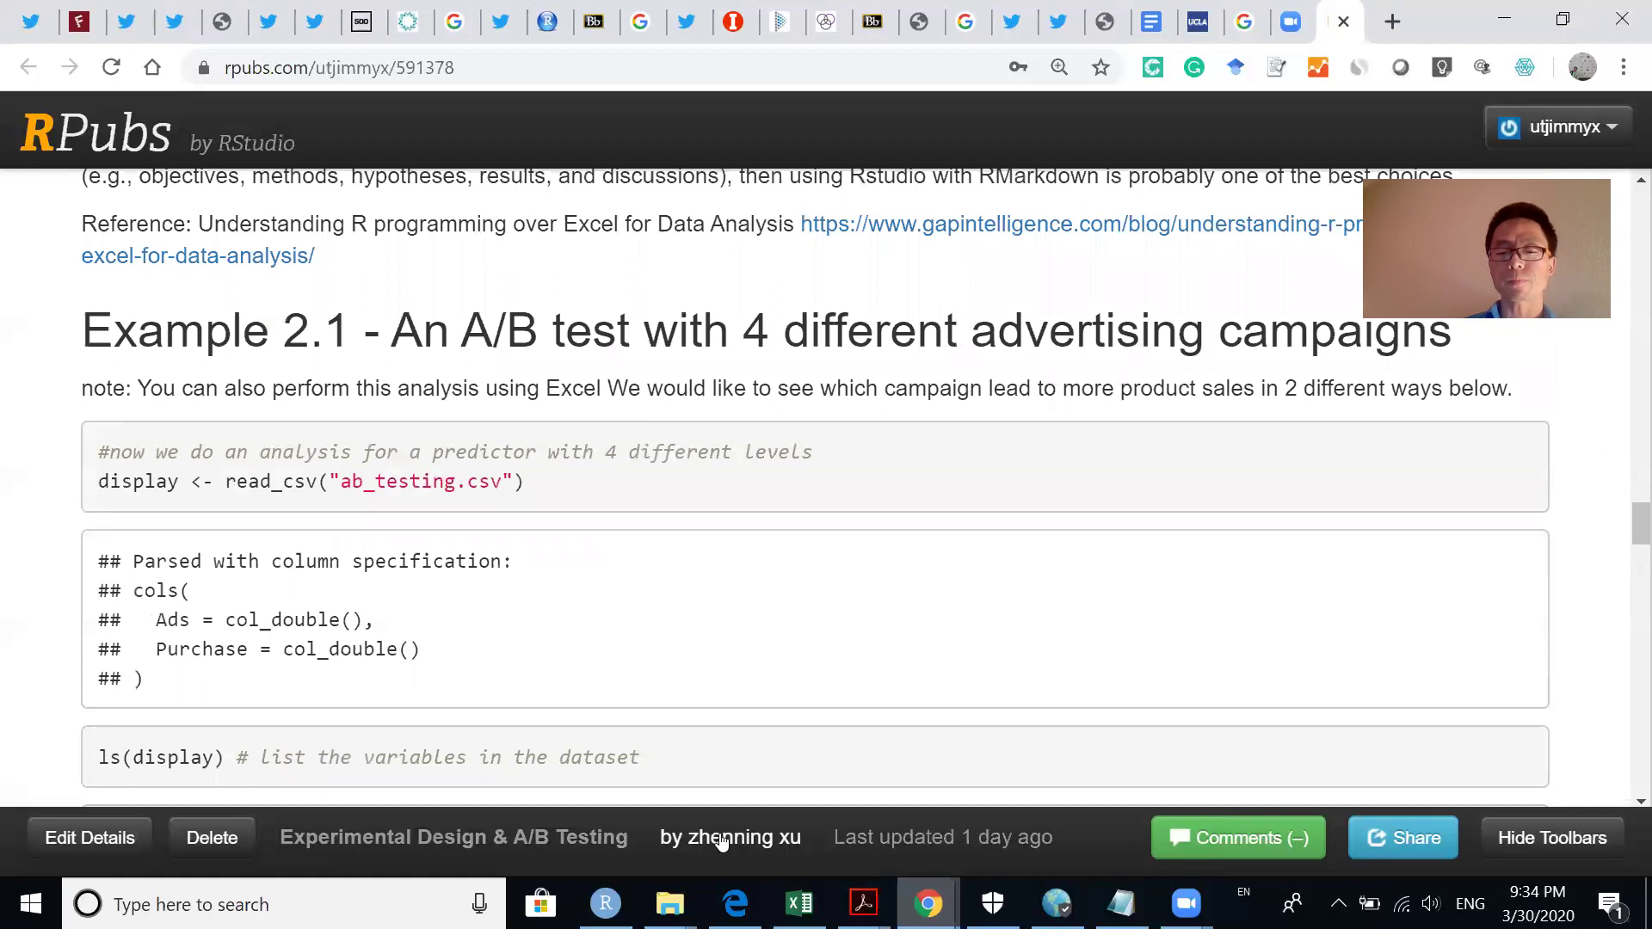
drag(1628, 528, 1629, 510)
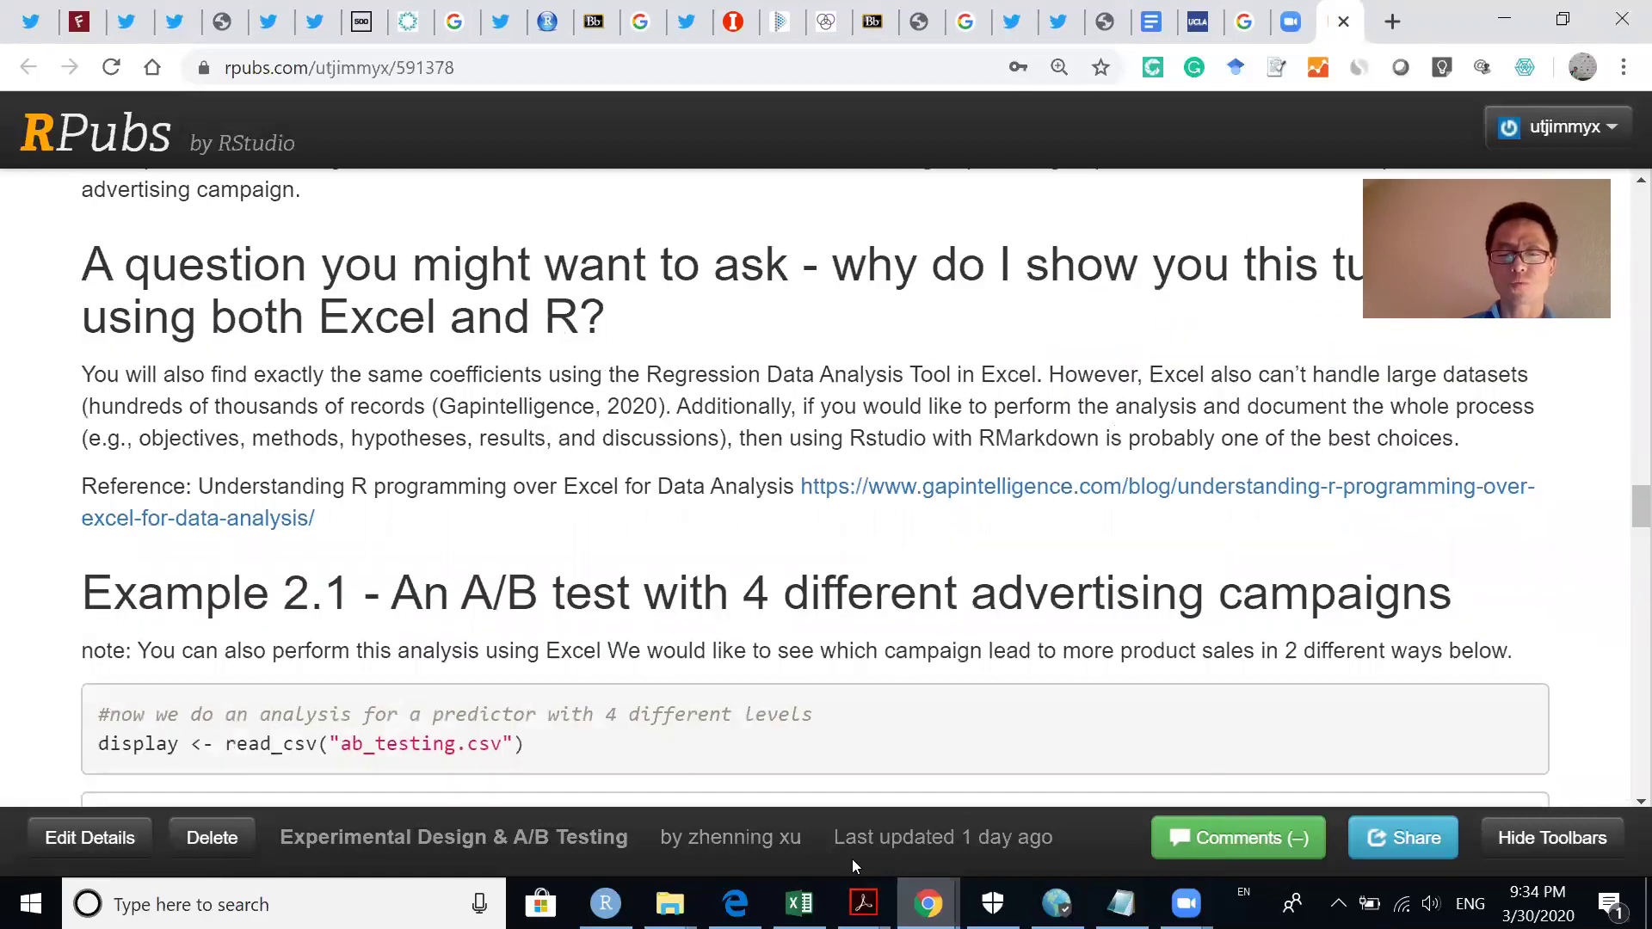
Switch to Excel and examine the AD 0 to AD 3 dummy columns on the 4factor sheet
click(799, 904)
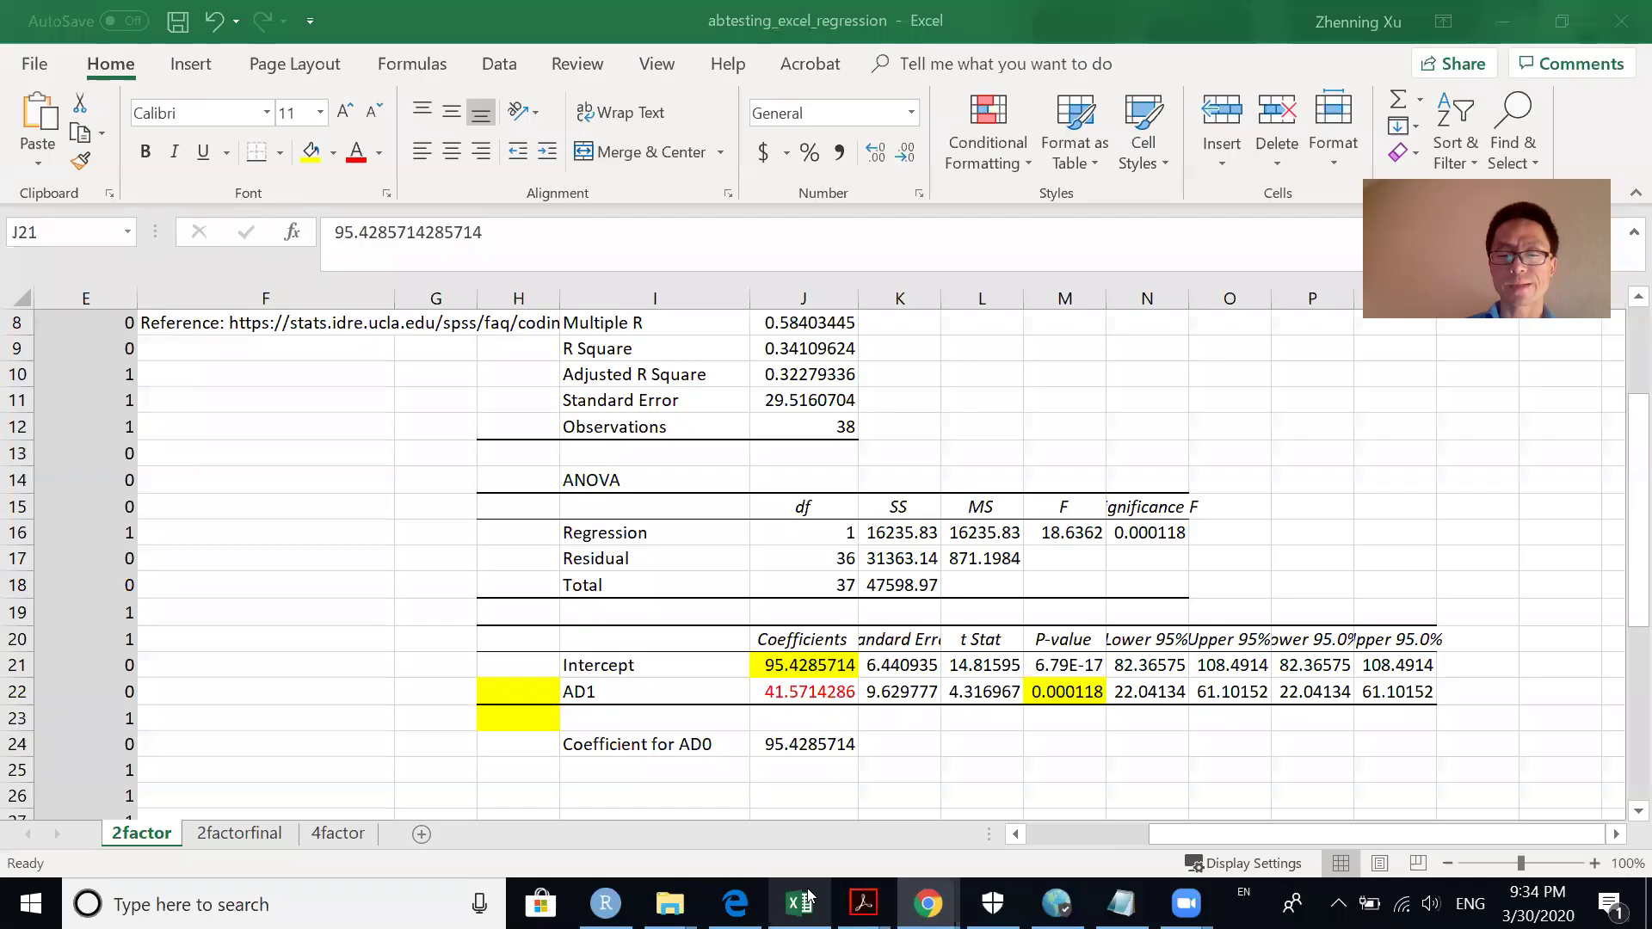
click(290, 833)
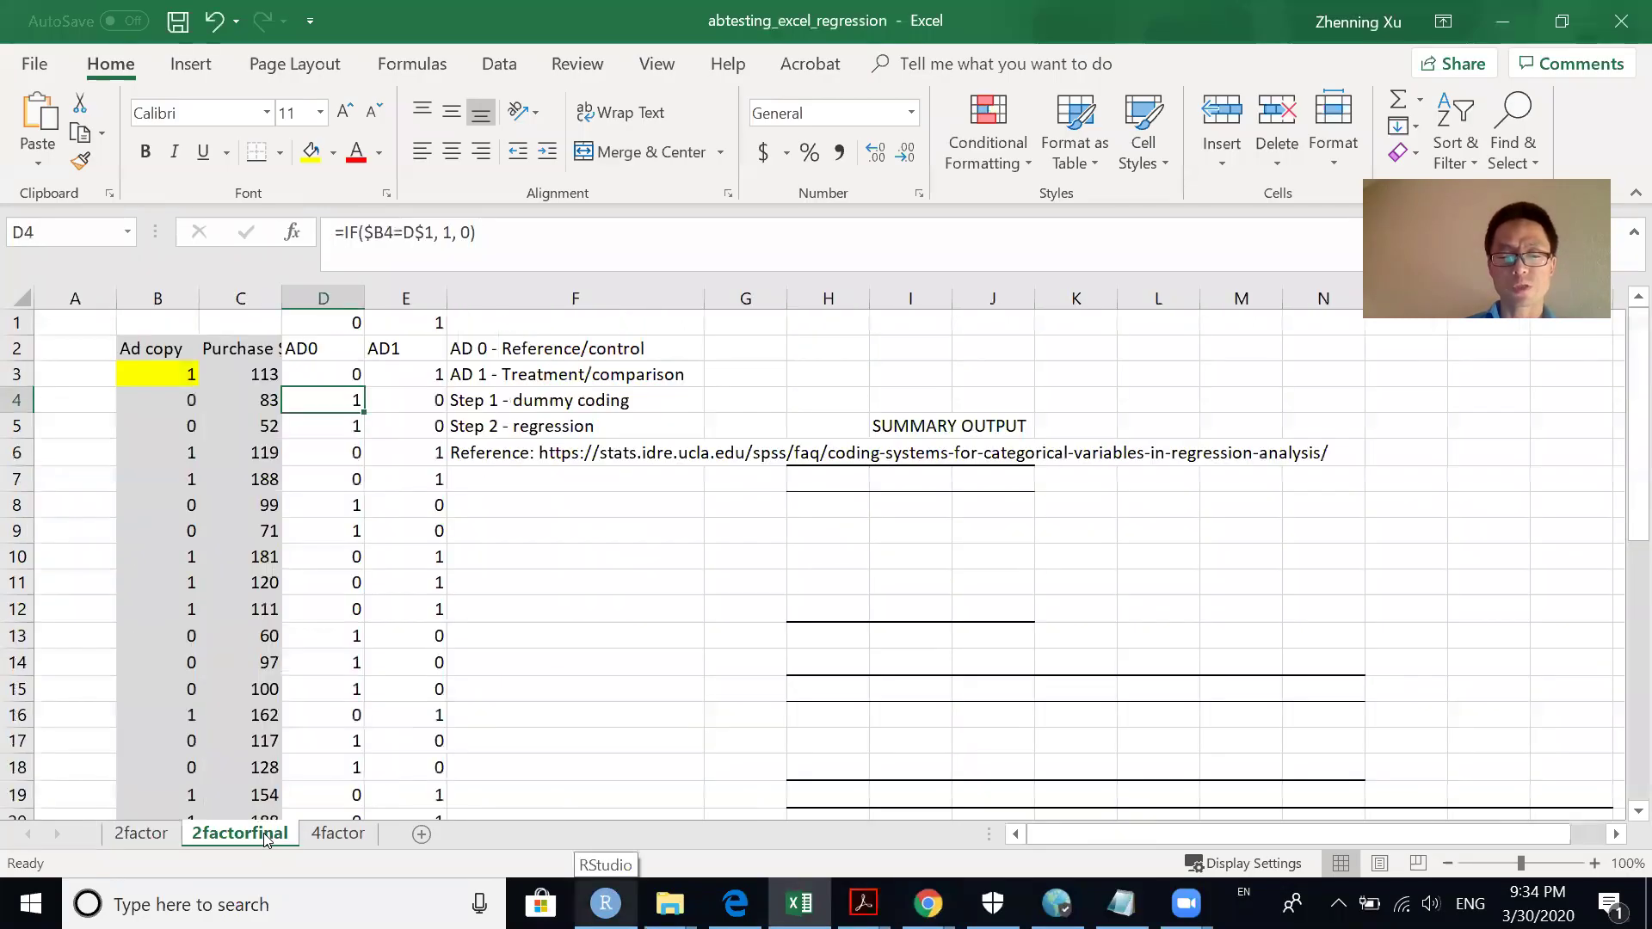
click(358, 840)
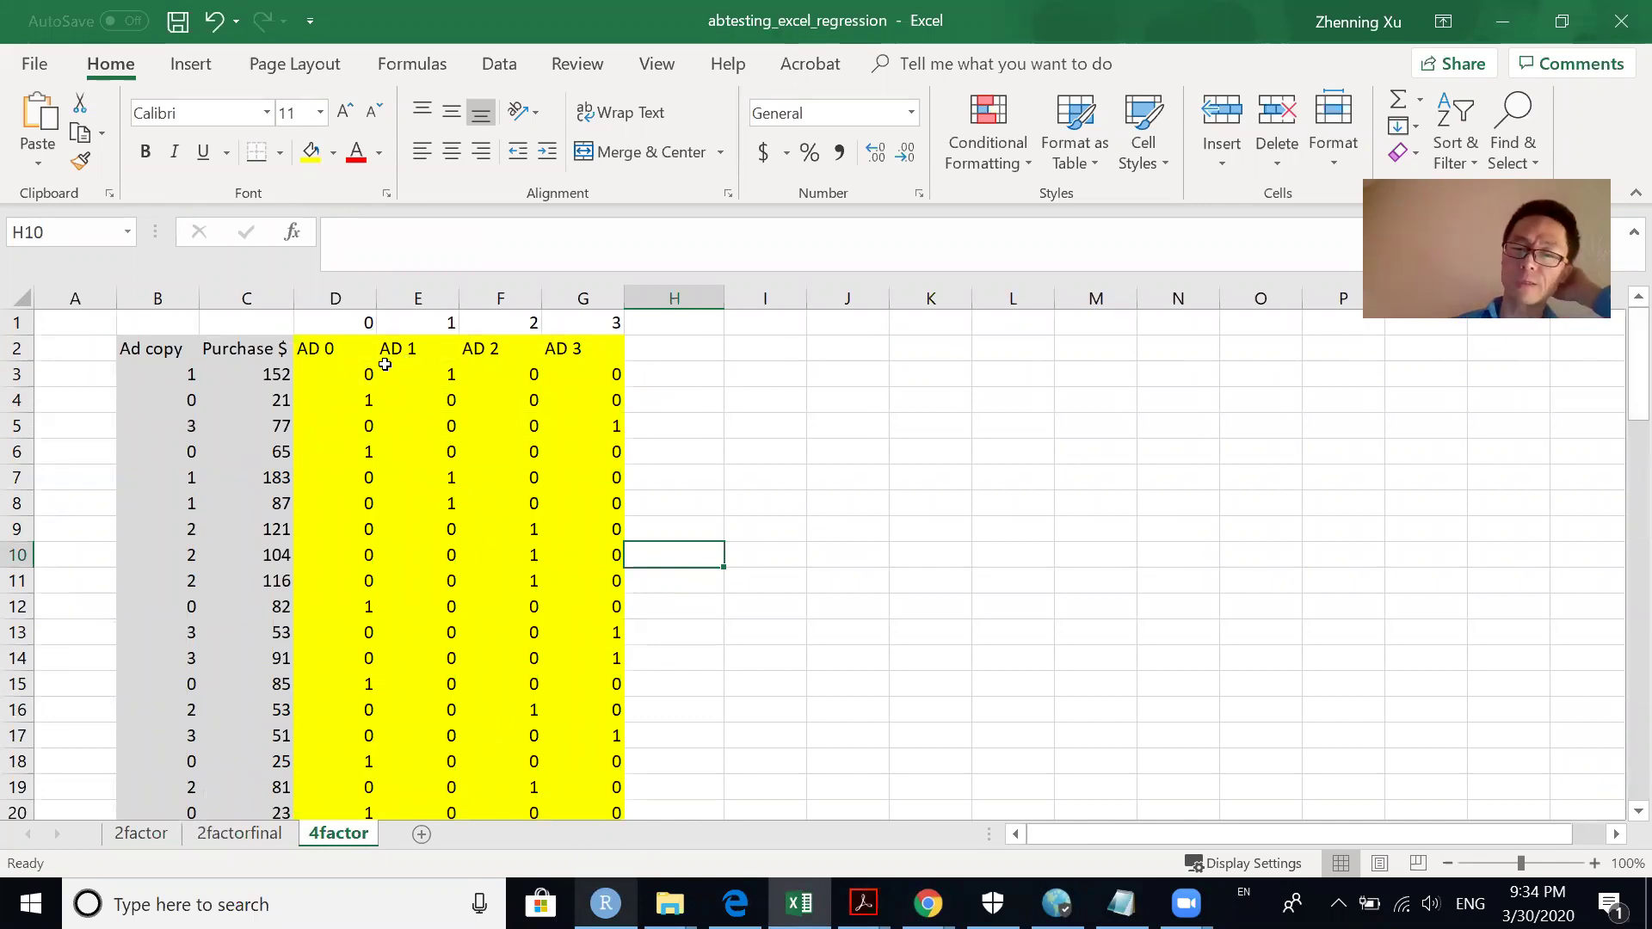
click(674, 394)
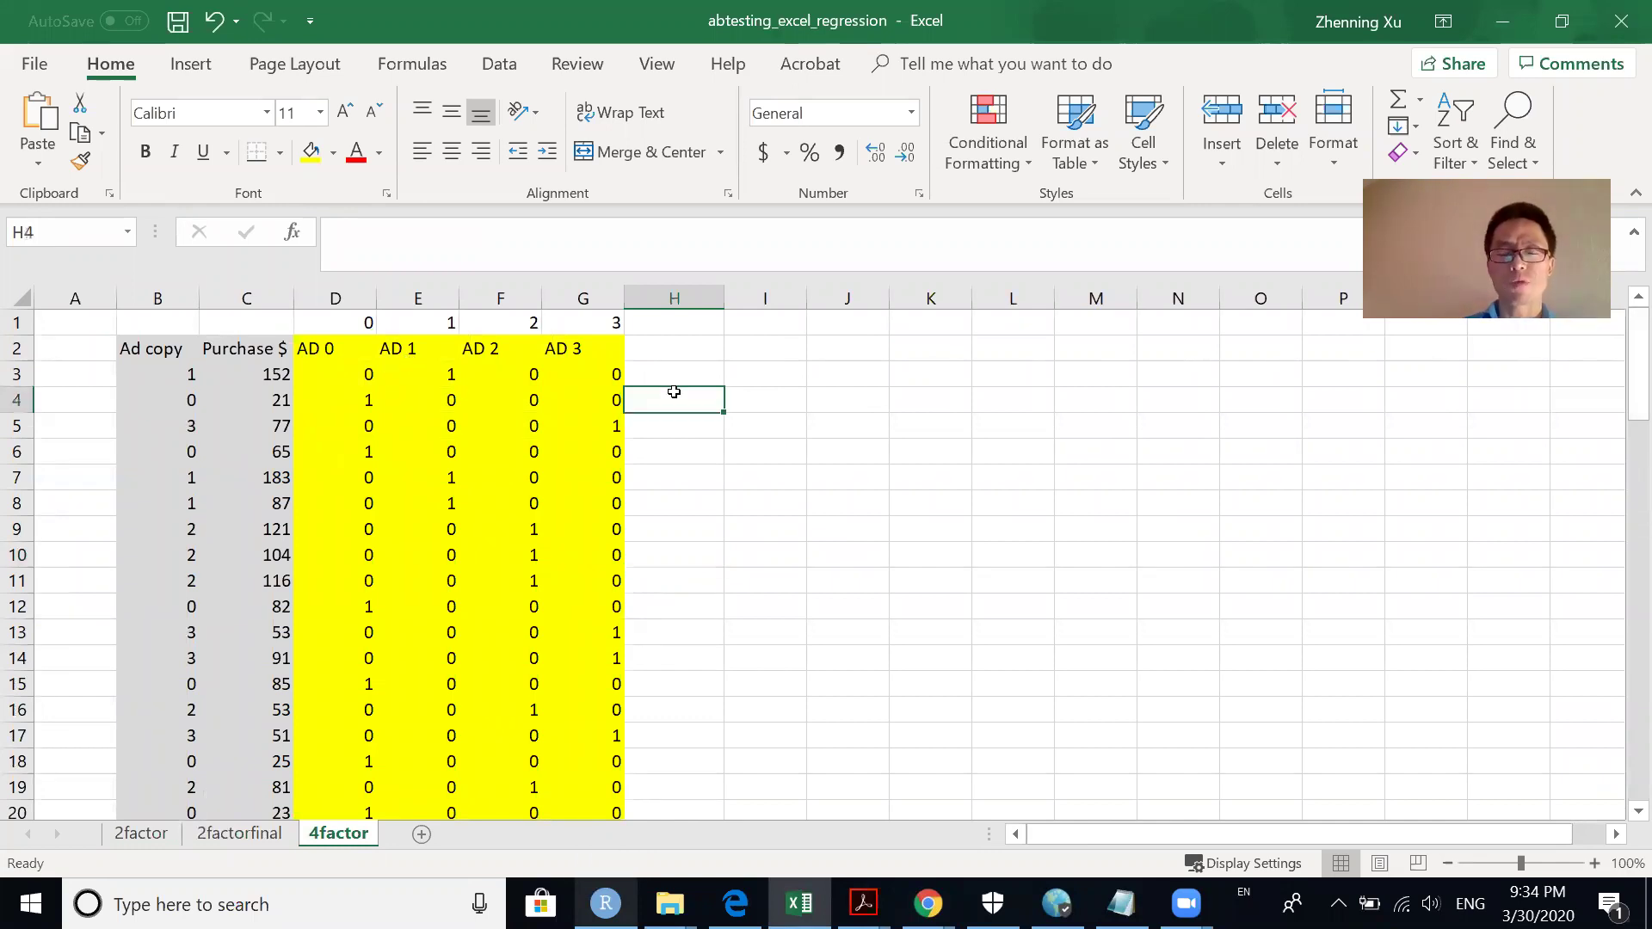
click(1026, 351)
click(710, 507)
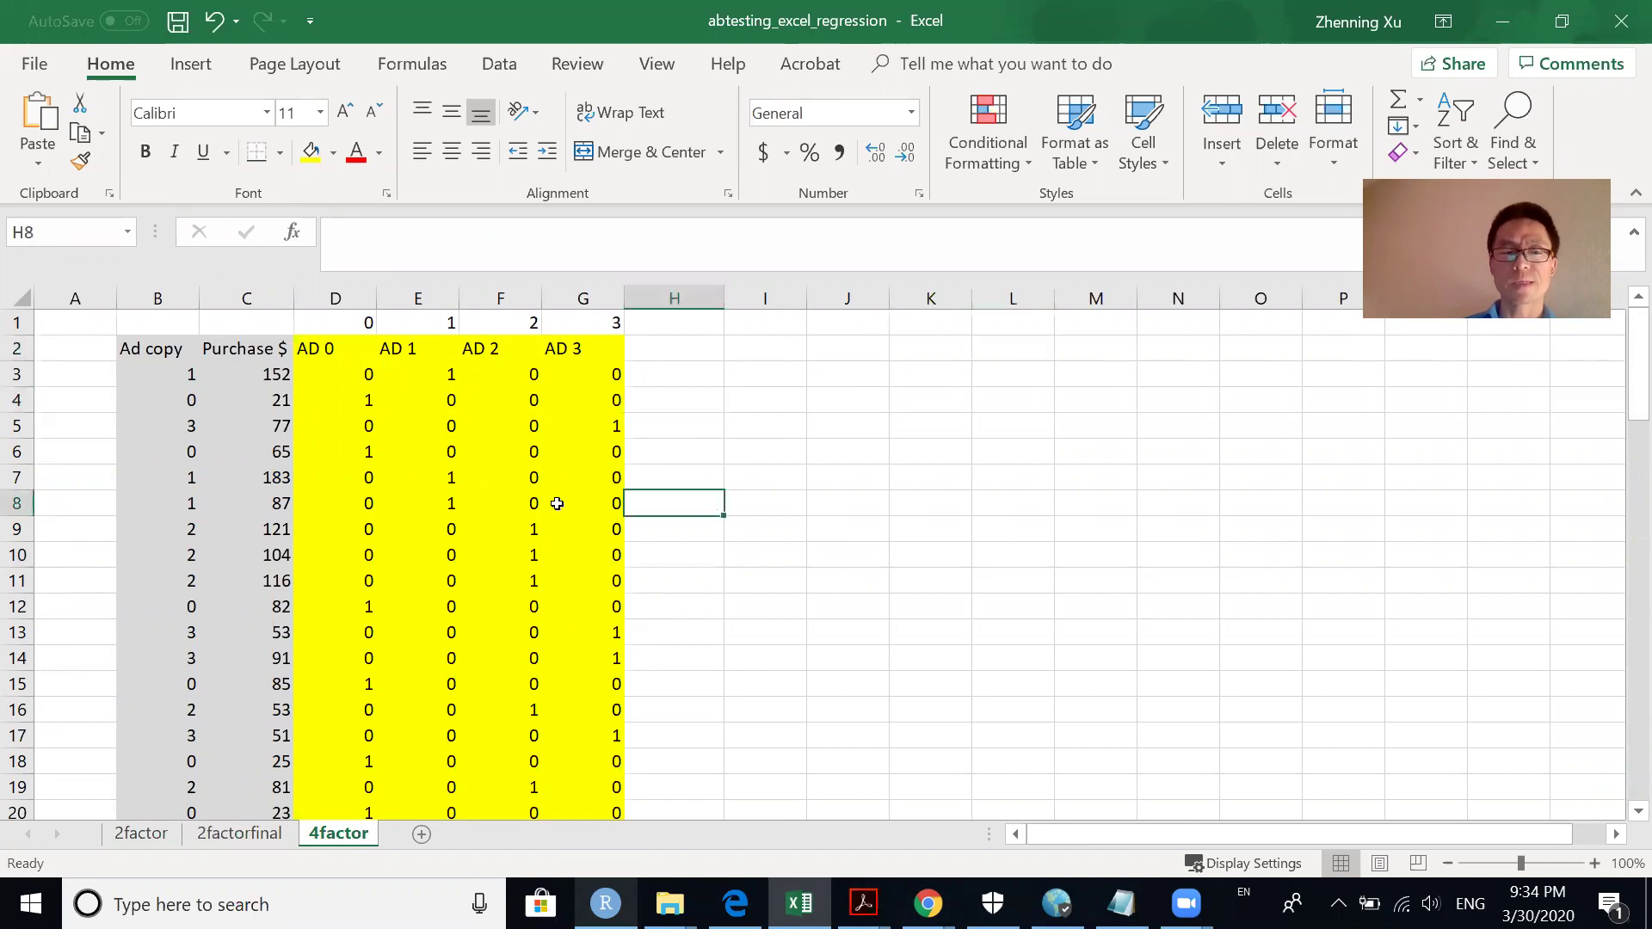
Inspect the IF formula behind the AD 0 dummy in cell D3 and leave it as it is
double_click(348, 368)
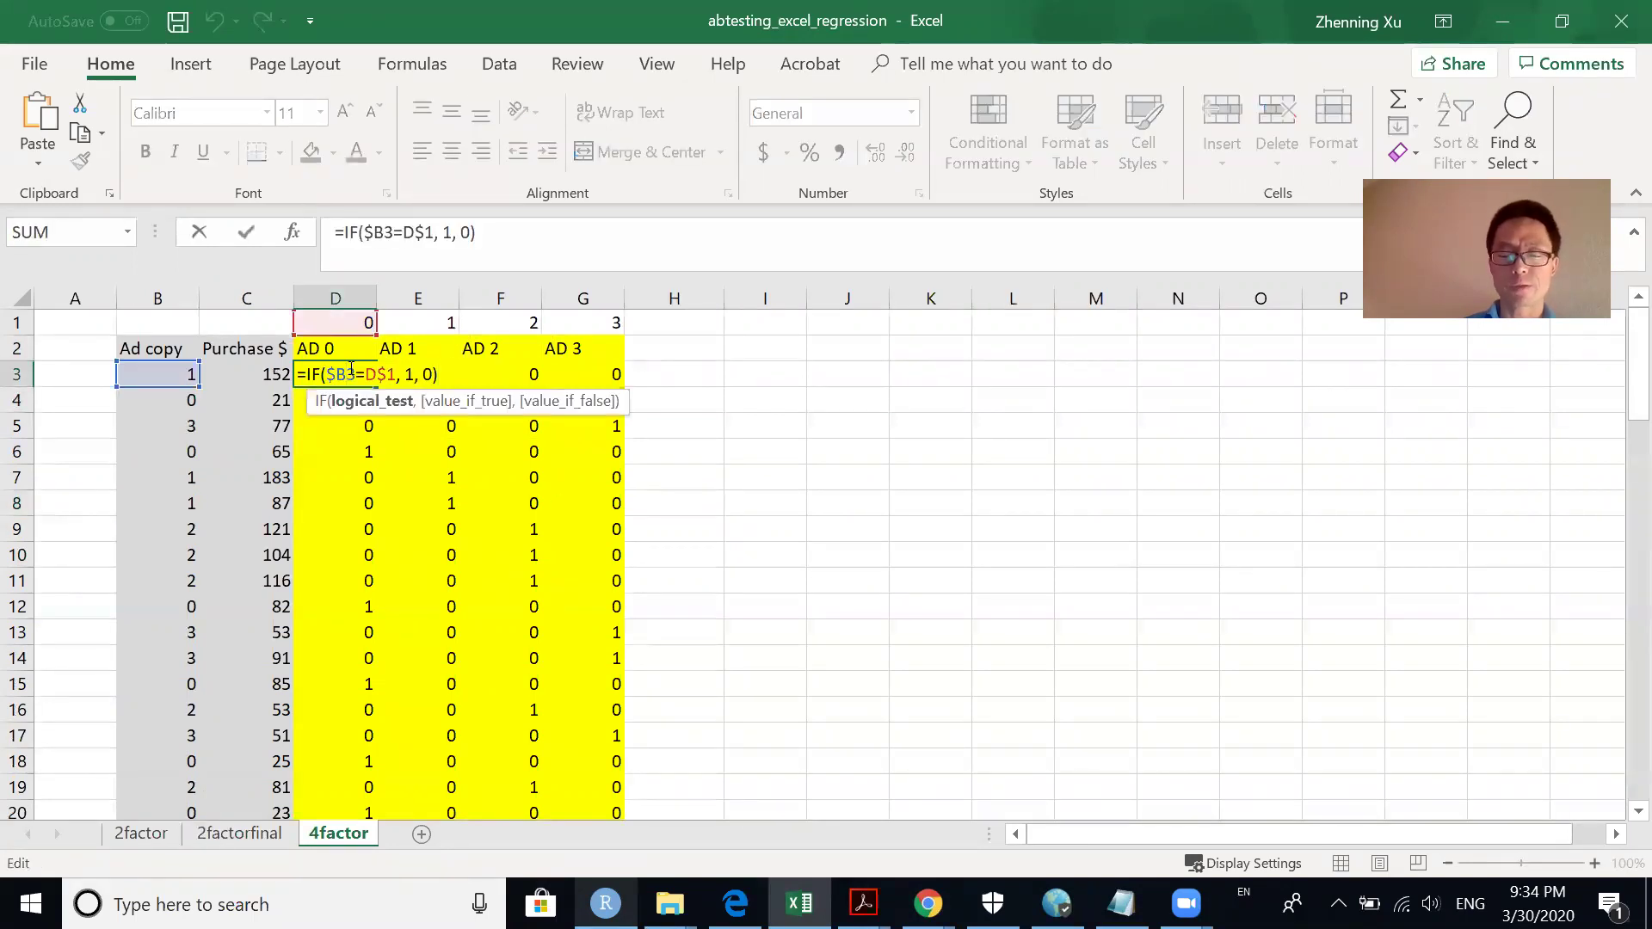
key(Return)
click(832, 442)
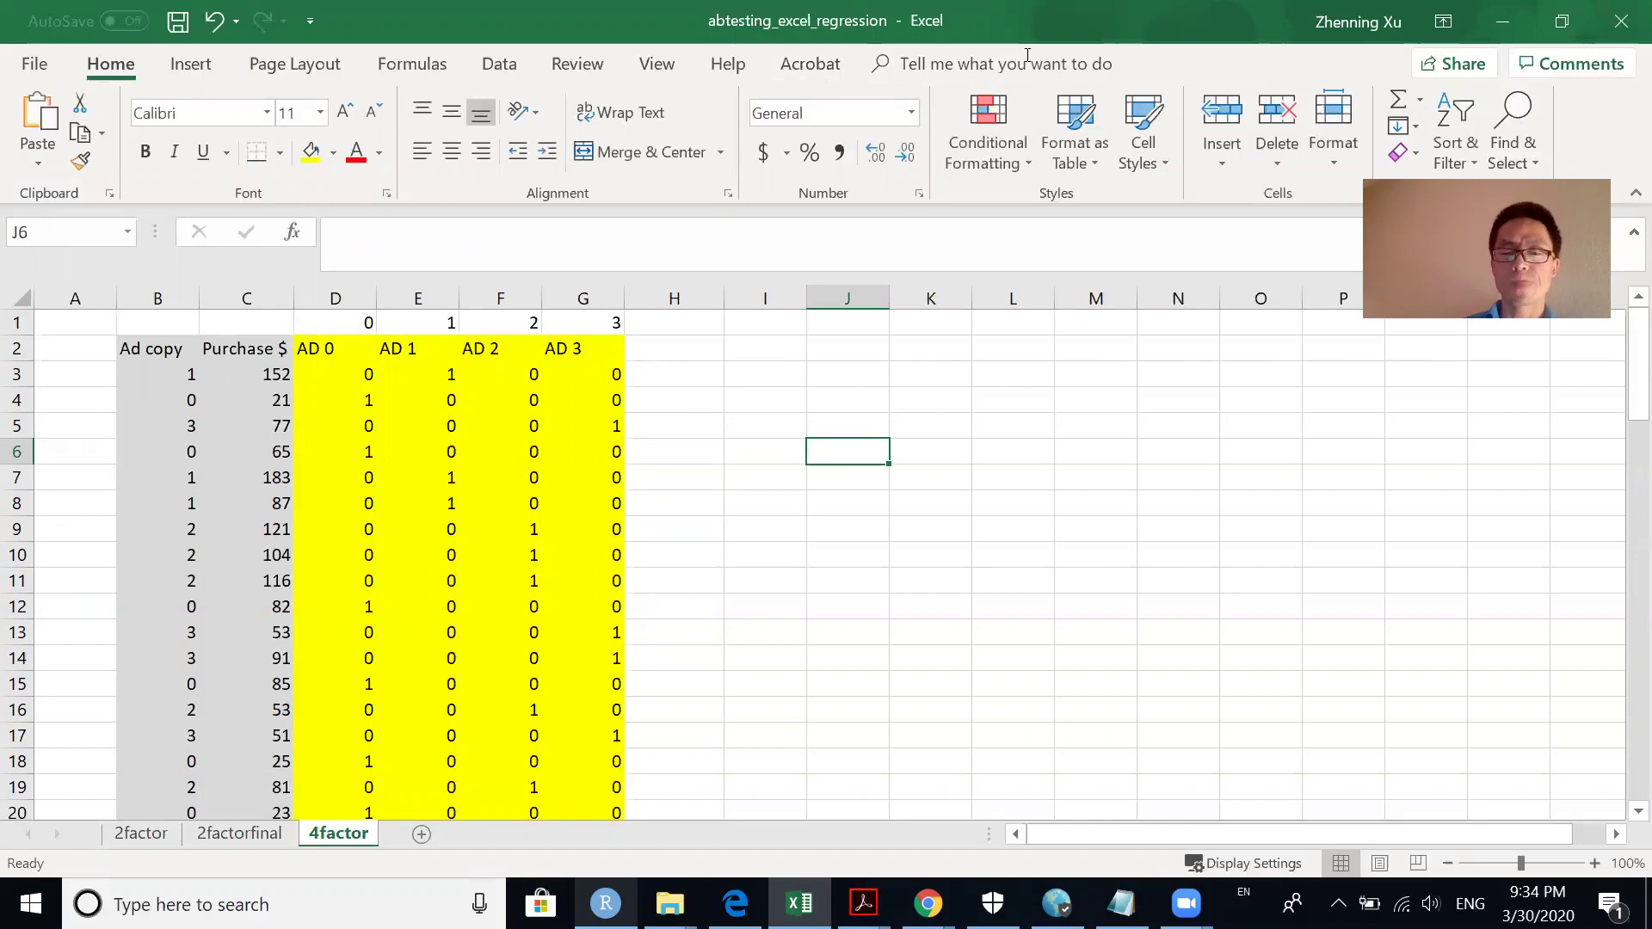
click(930, 607)
Switch to the RPubs page in Chrome and find the regression output for the predictor with 4 different levels
mouse_move(928, 904)
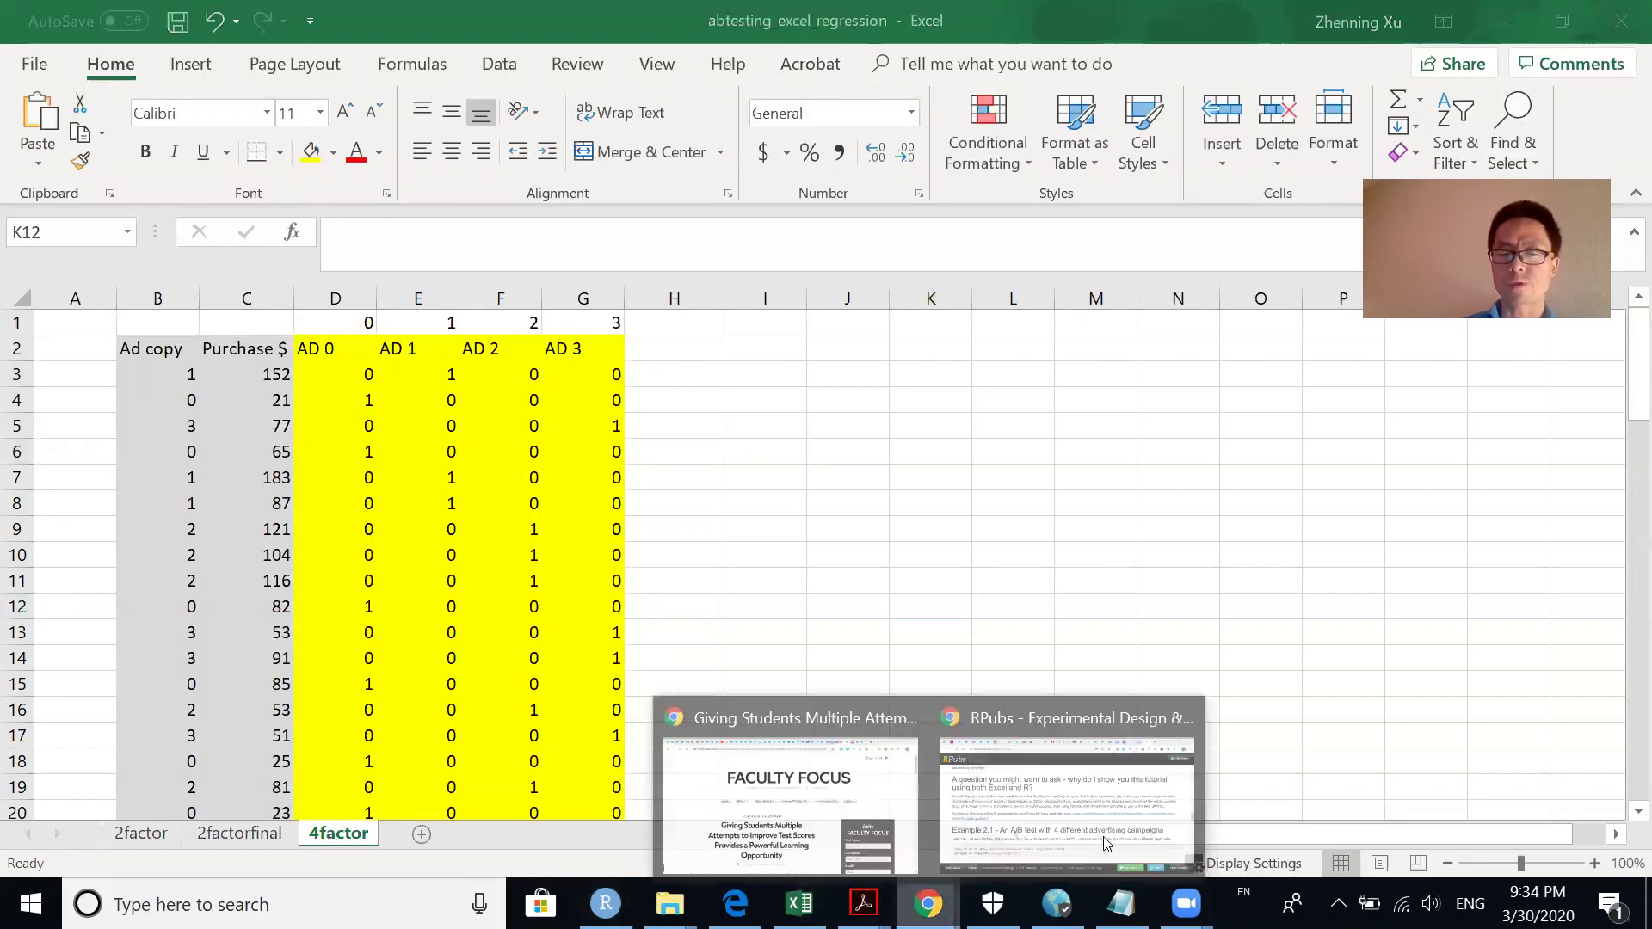
click(1106, 841)
drag(1629, 503, 1629, 622)
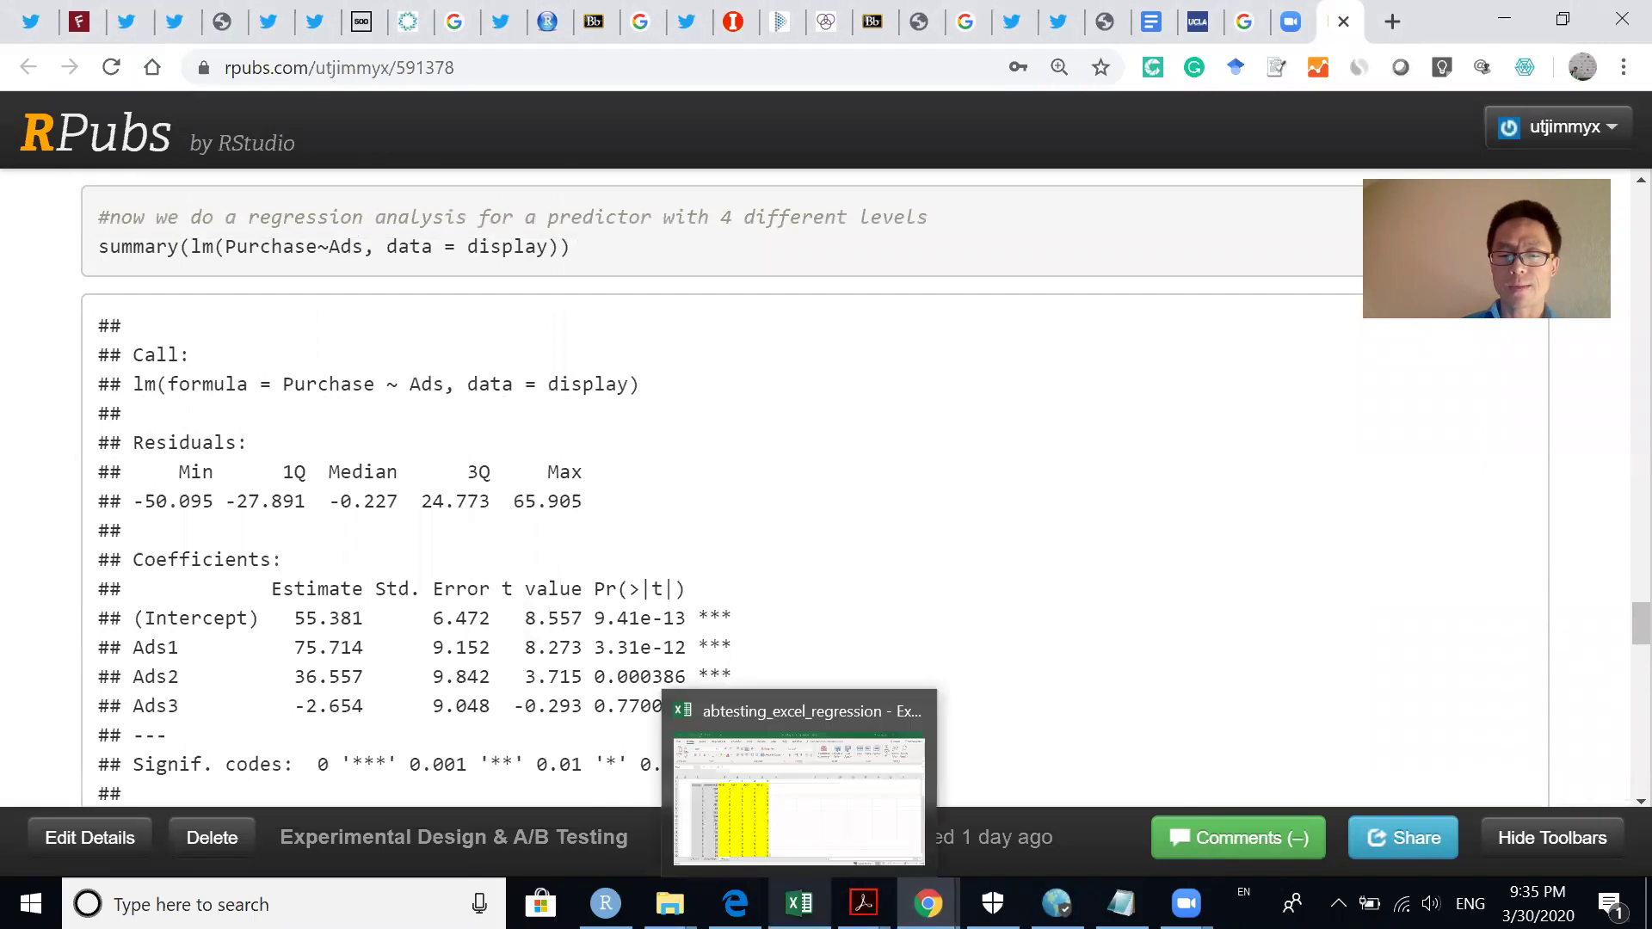
Switch back to Excel and review the 4factor, 2factorfinal and 2factor sheets
click(799, 903)
click(712, 704)
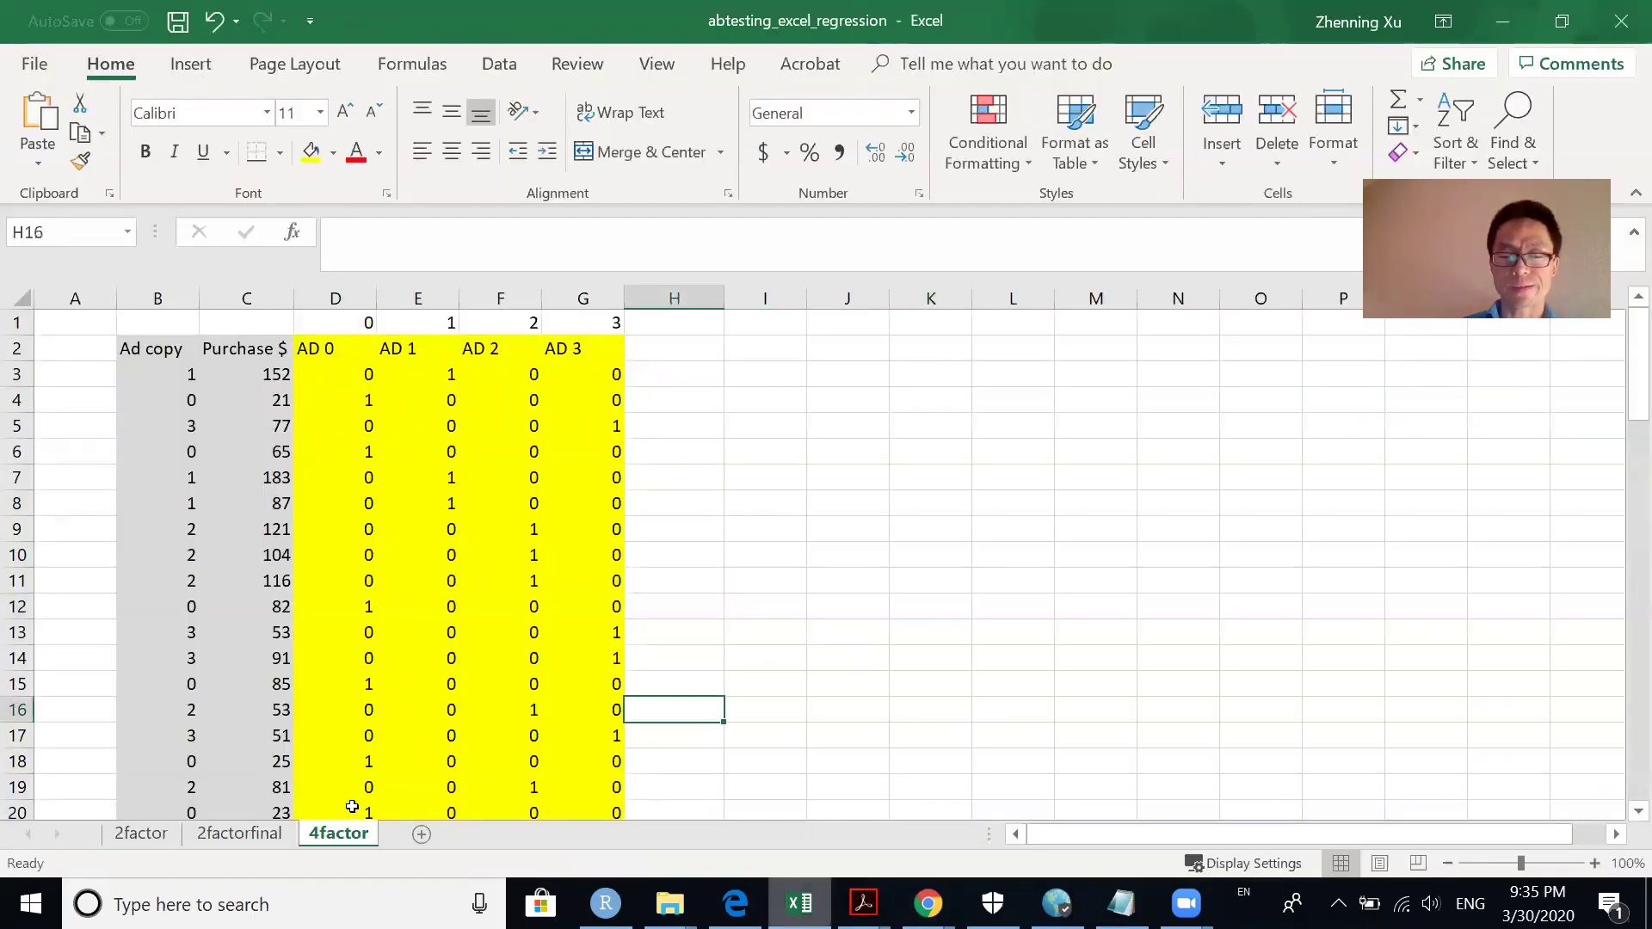
click(240, 833)
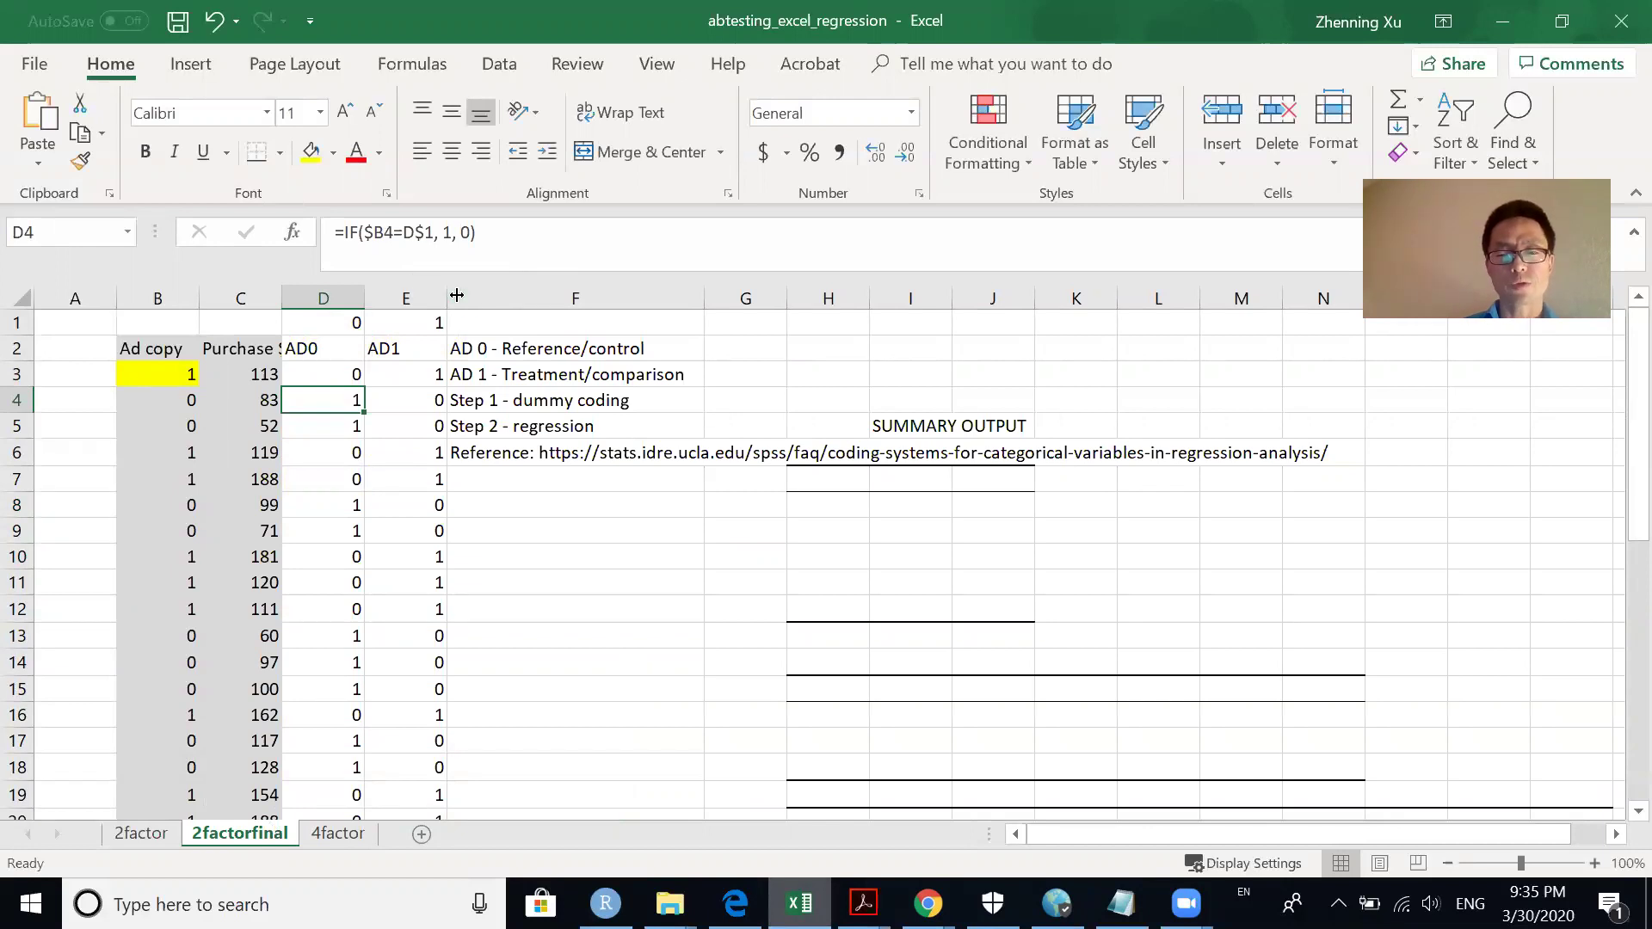
click(156, 847)
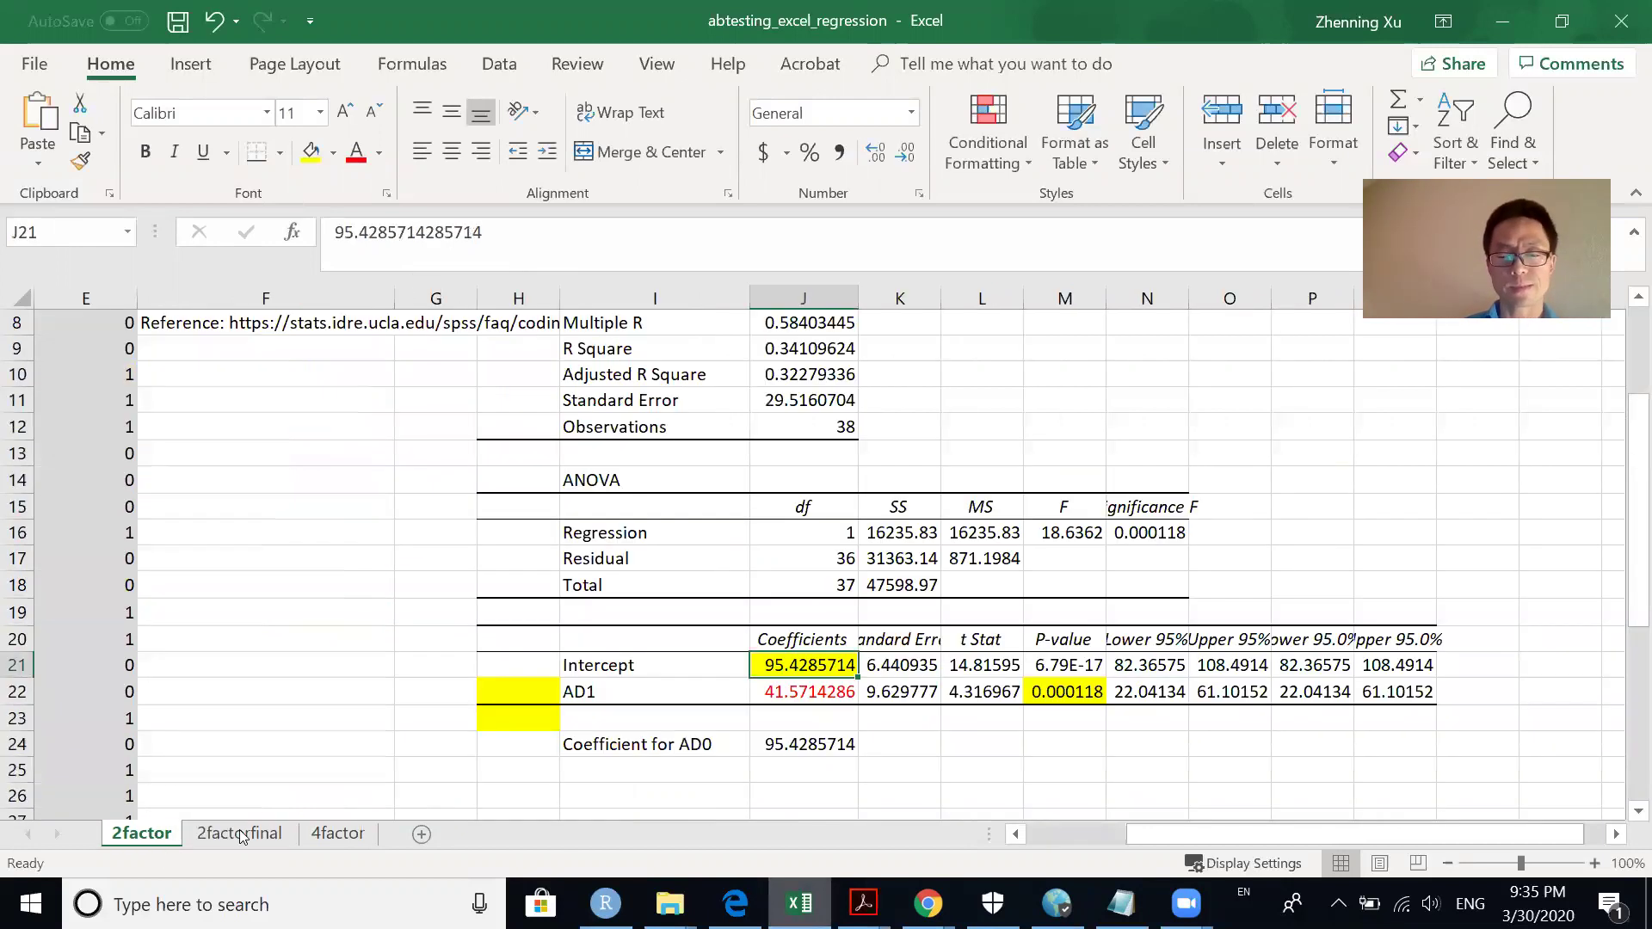
Switch to the RPubs page and read the assignment questions after the regression output, down to the References
mouse_move(930, 902)
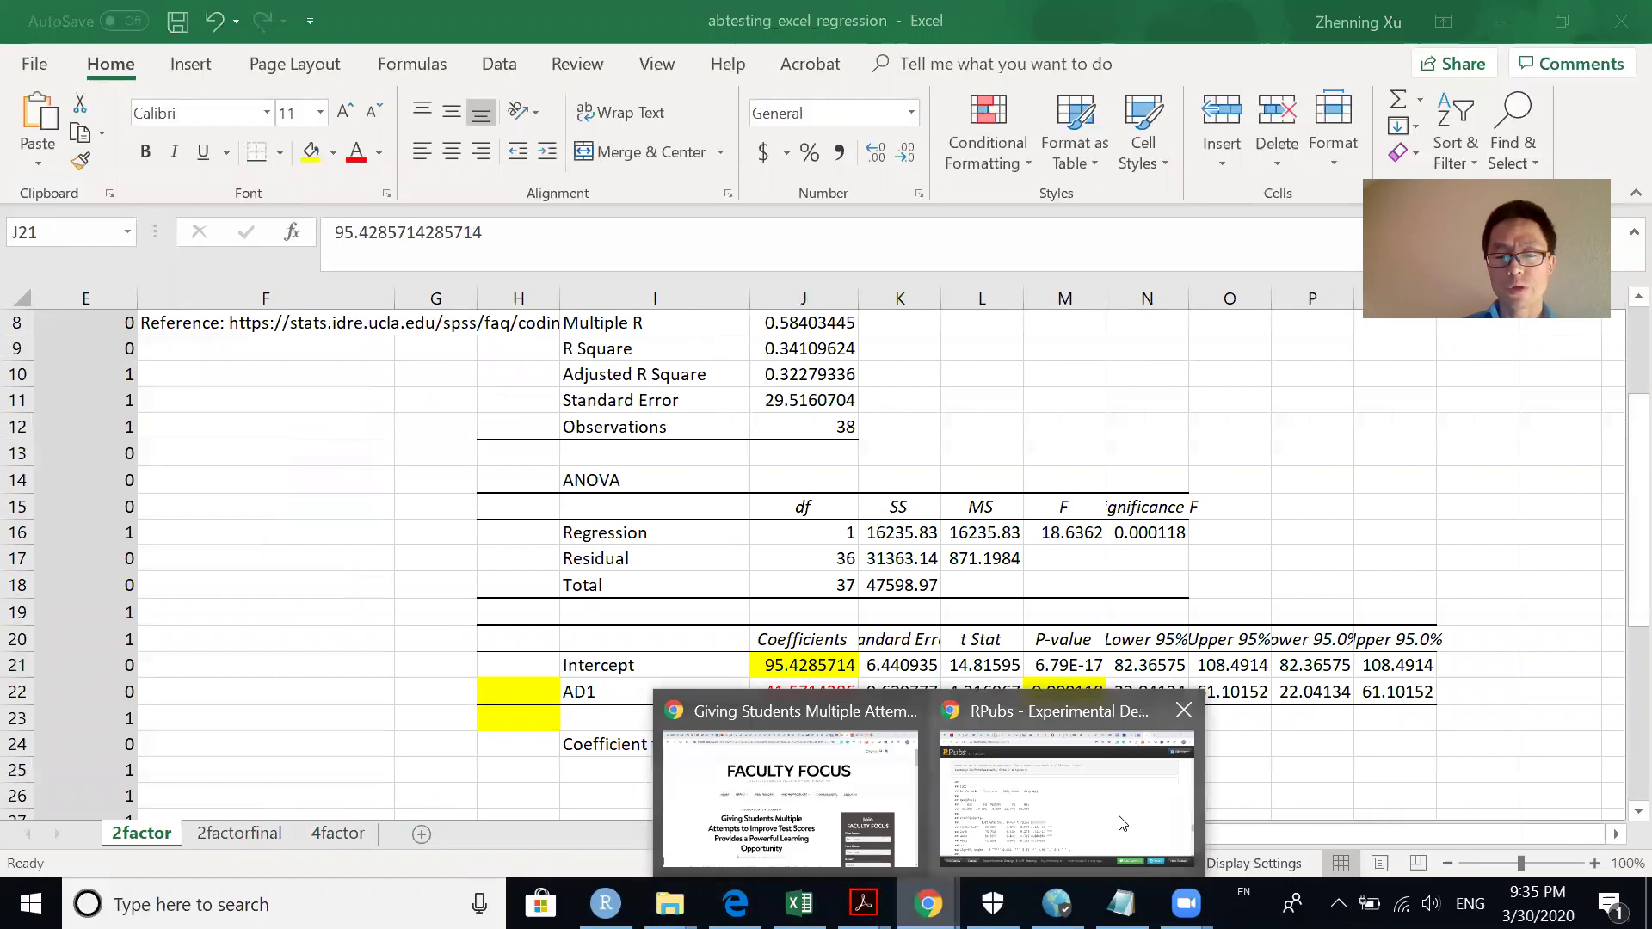
click(1123, 824)
scroll(1628, 758, down, 8)
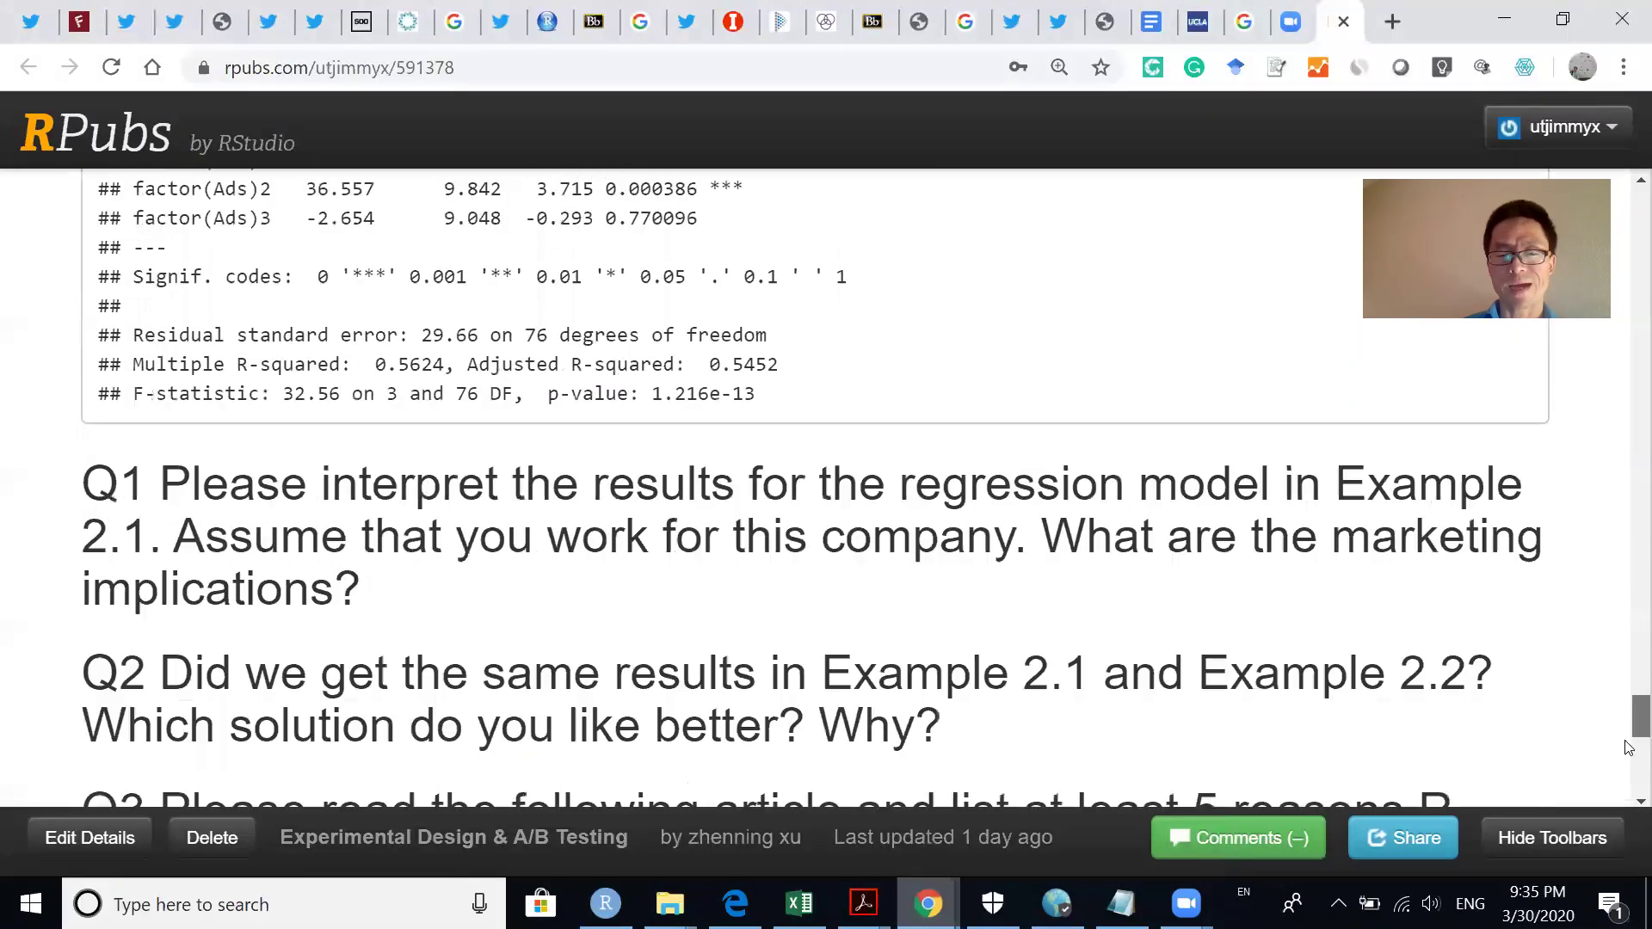
scroll(1628, 777, down, 5)
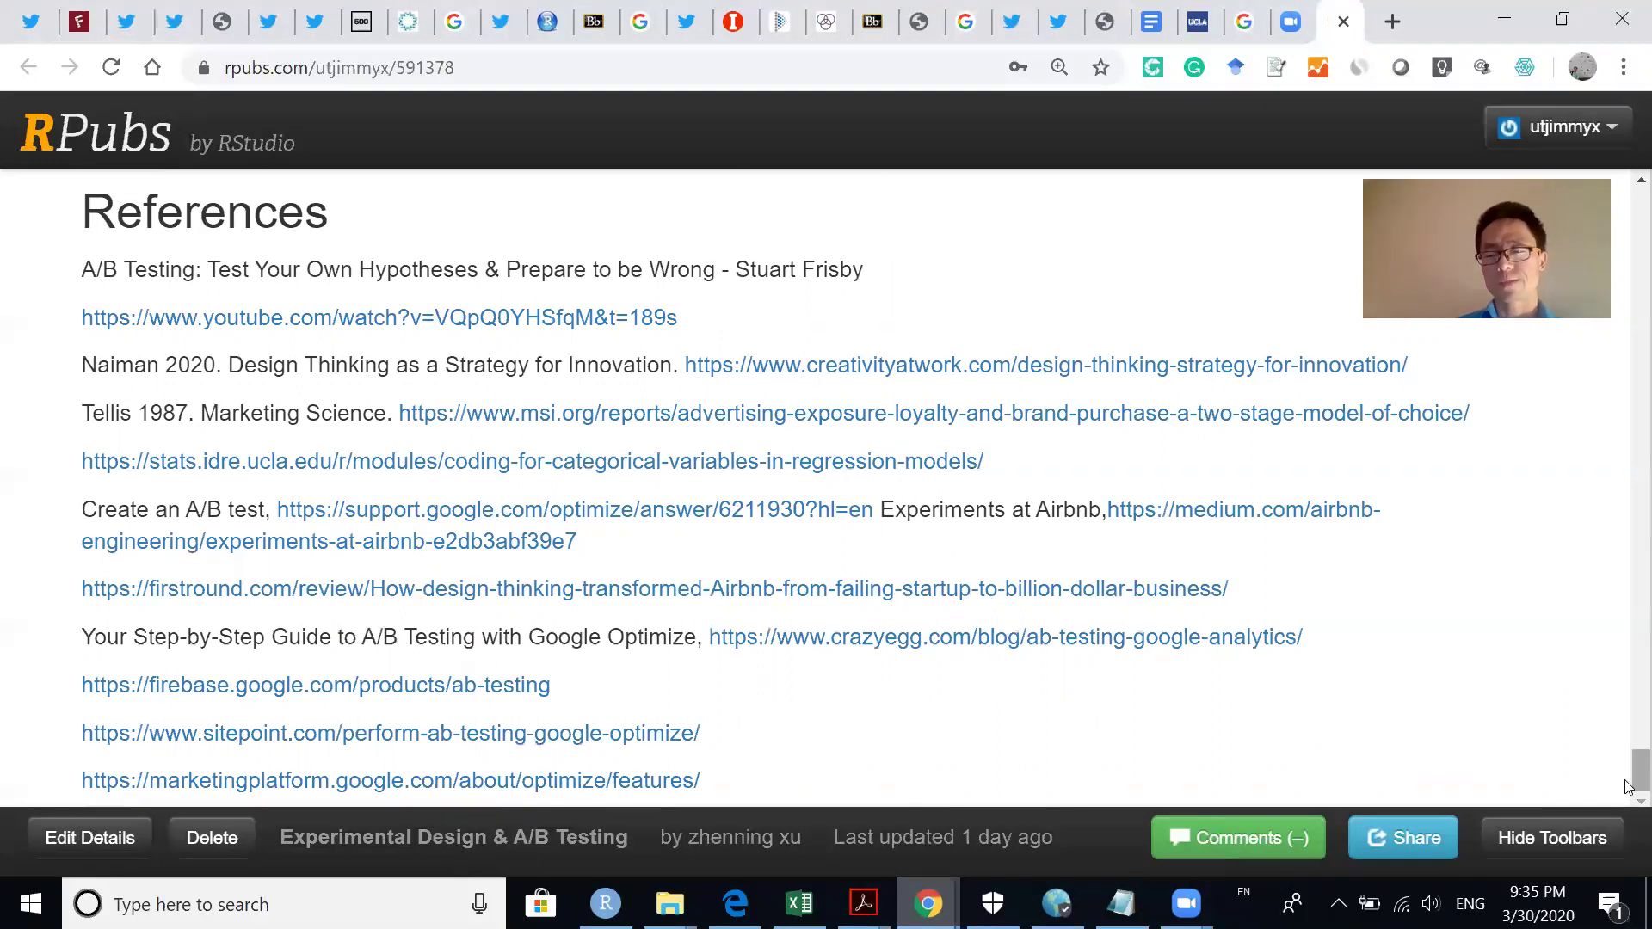
Go back through the section on using Excel and R to the Interpretations section on the campaign's effectiveness
drag(1629, 787, 1623, 513)
scroll(1622, 514, up, 4)
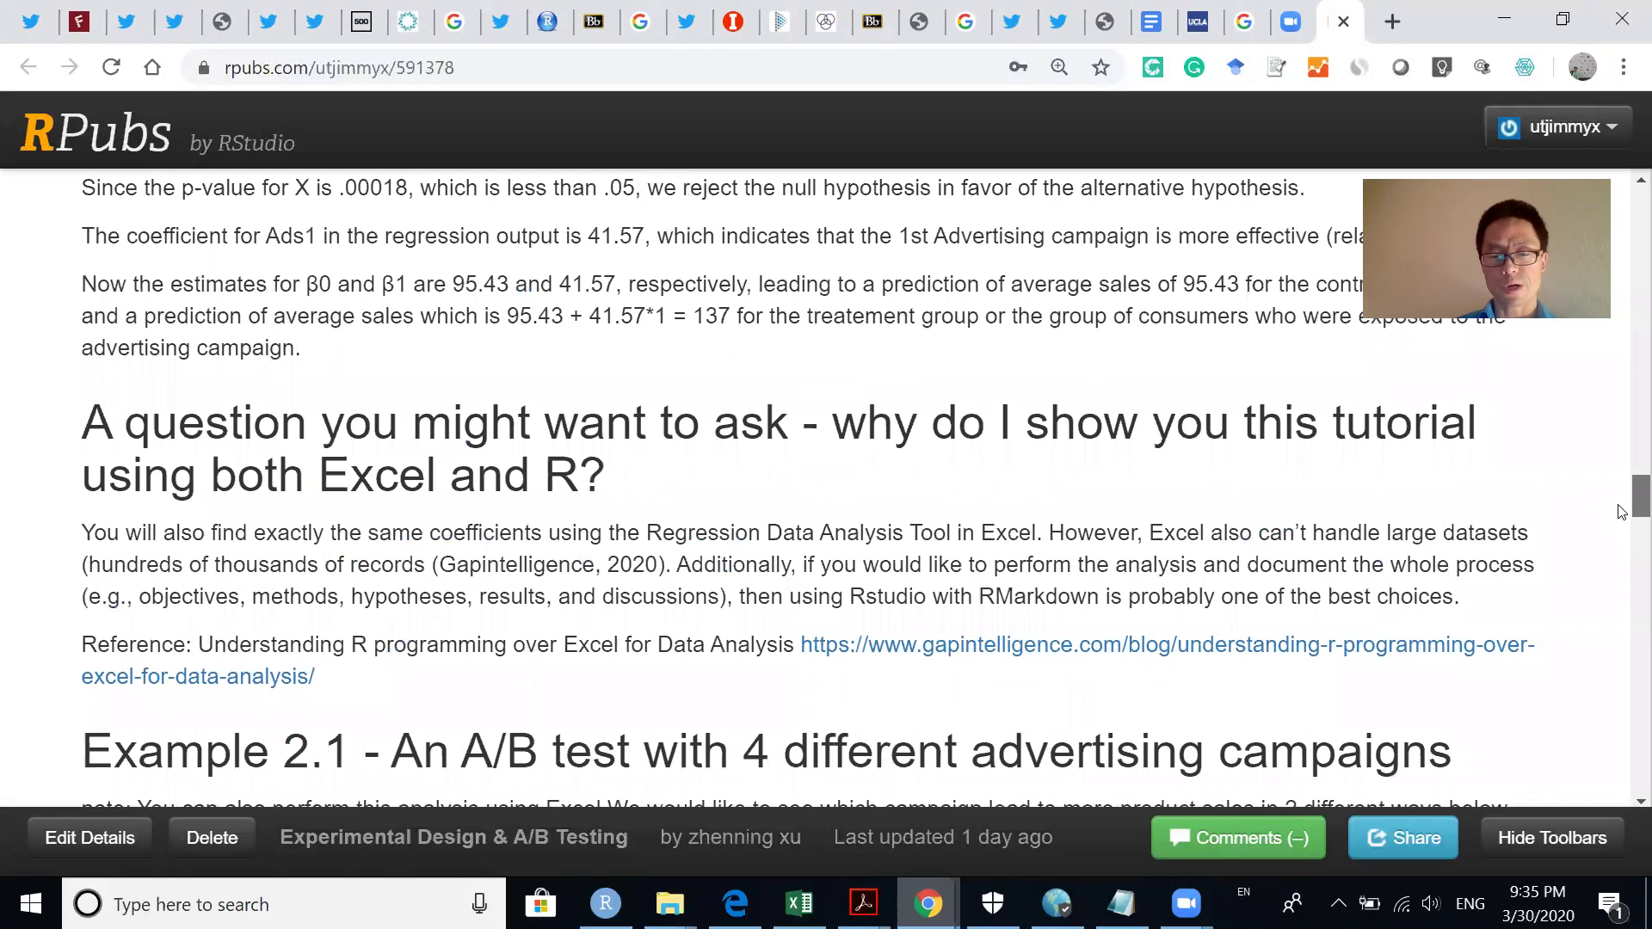
scroll(1622, 514, down, 2)
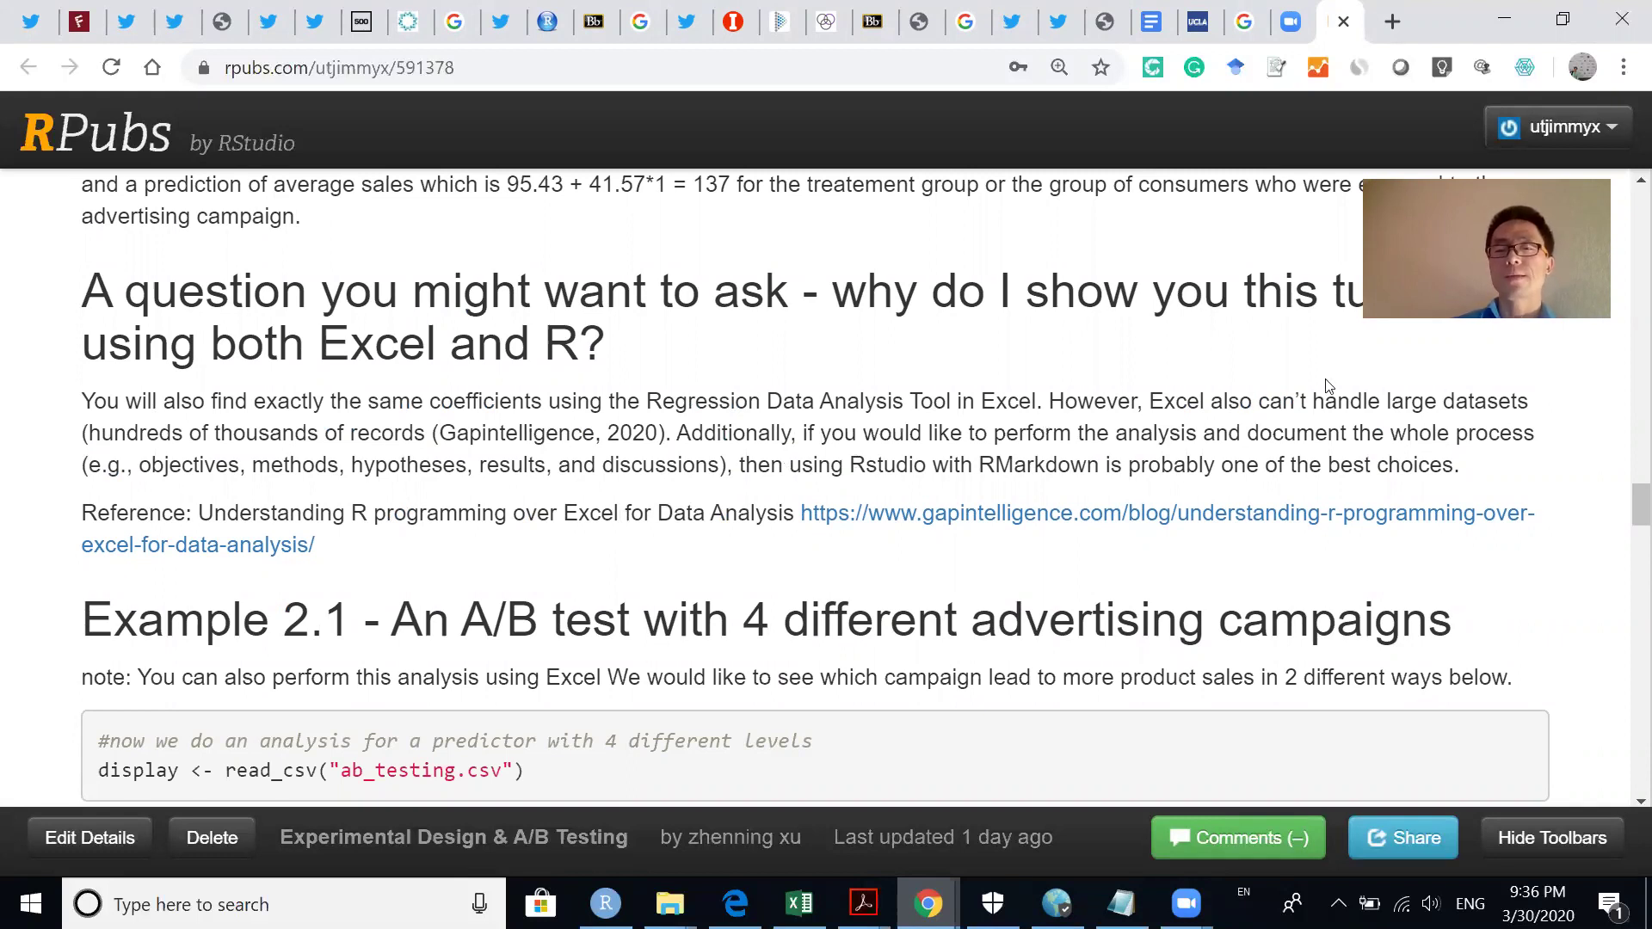
drag(1630, 512, 1628, 477)
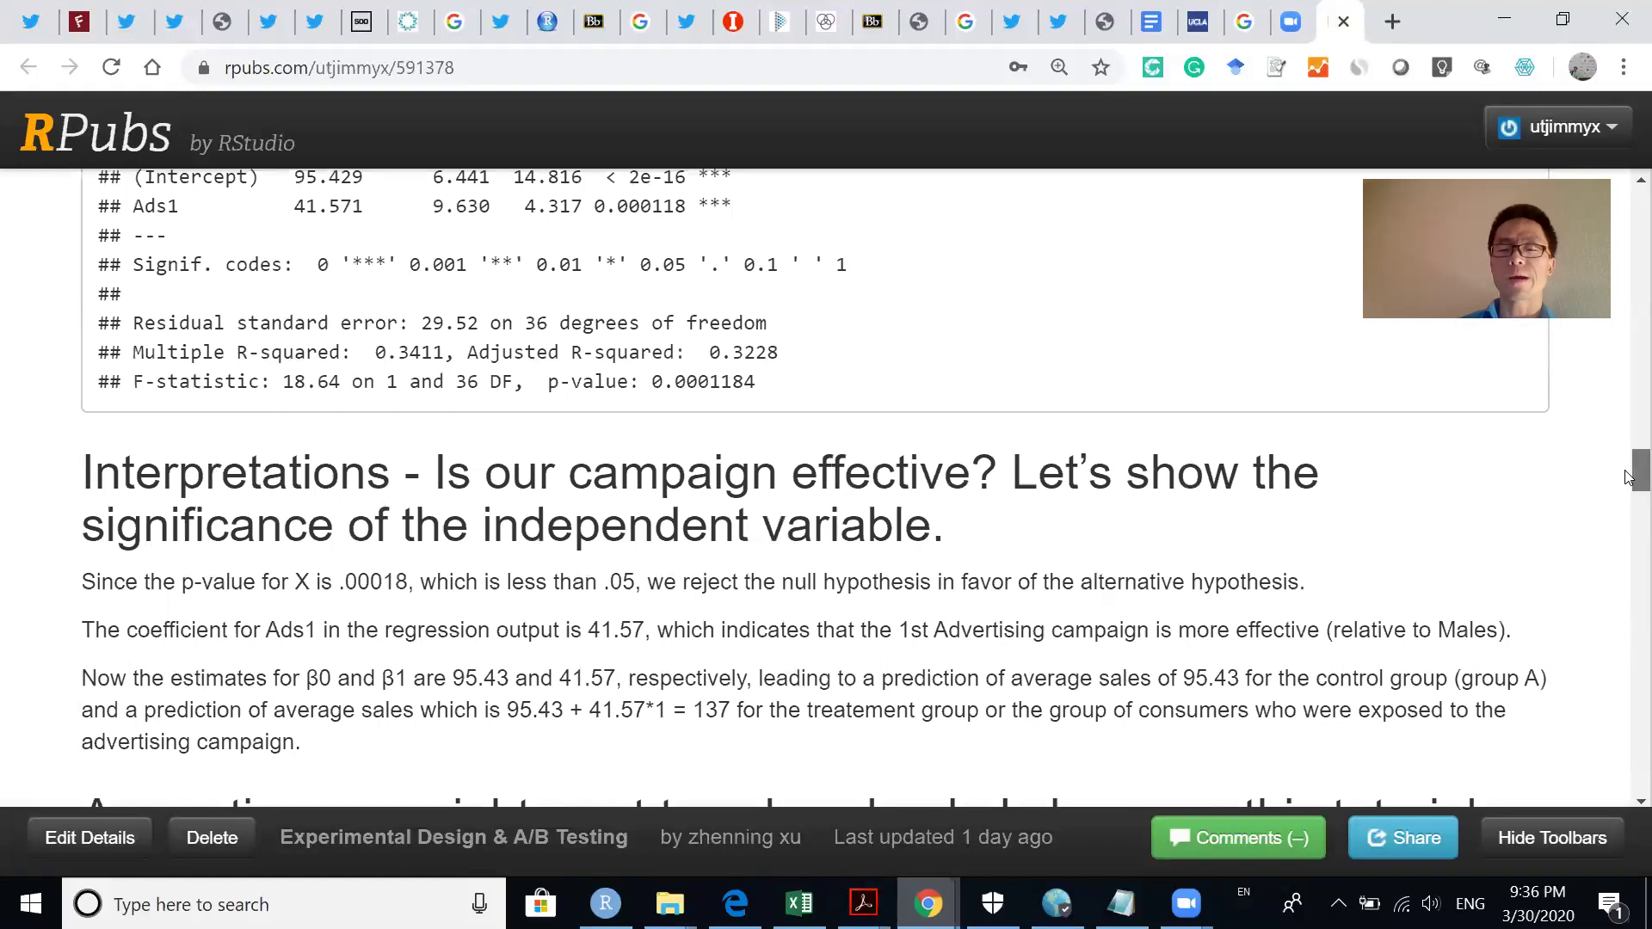
drag(1628, 478, 1628, 477)
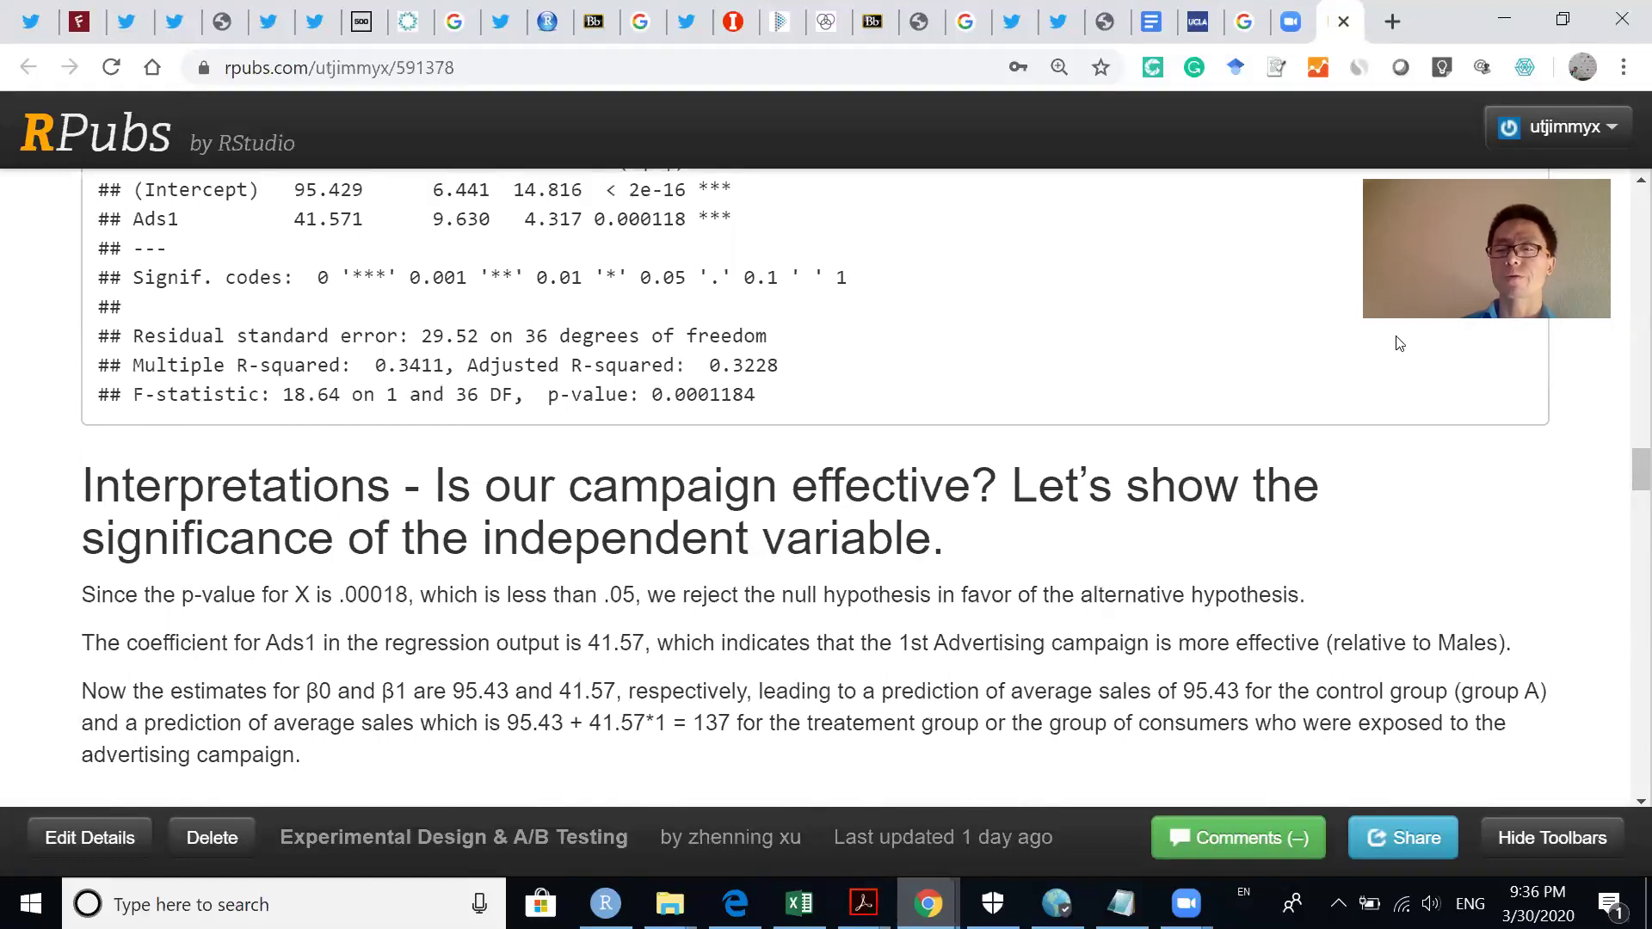